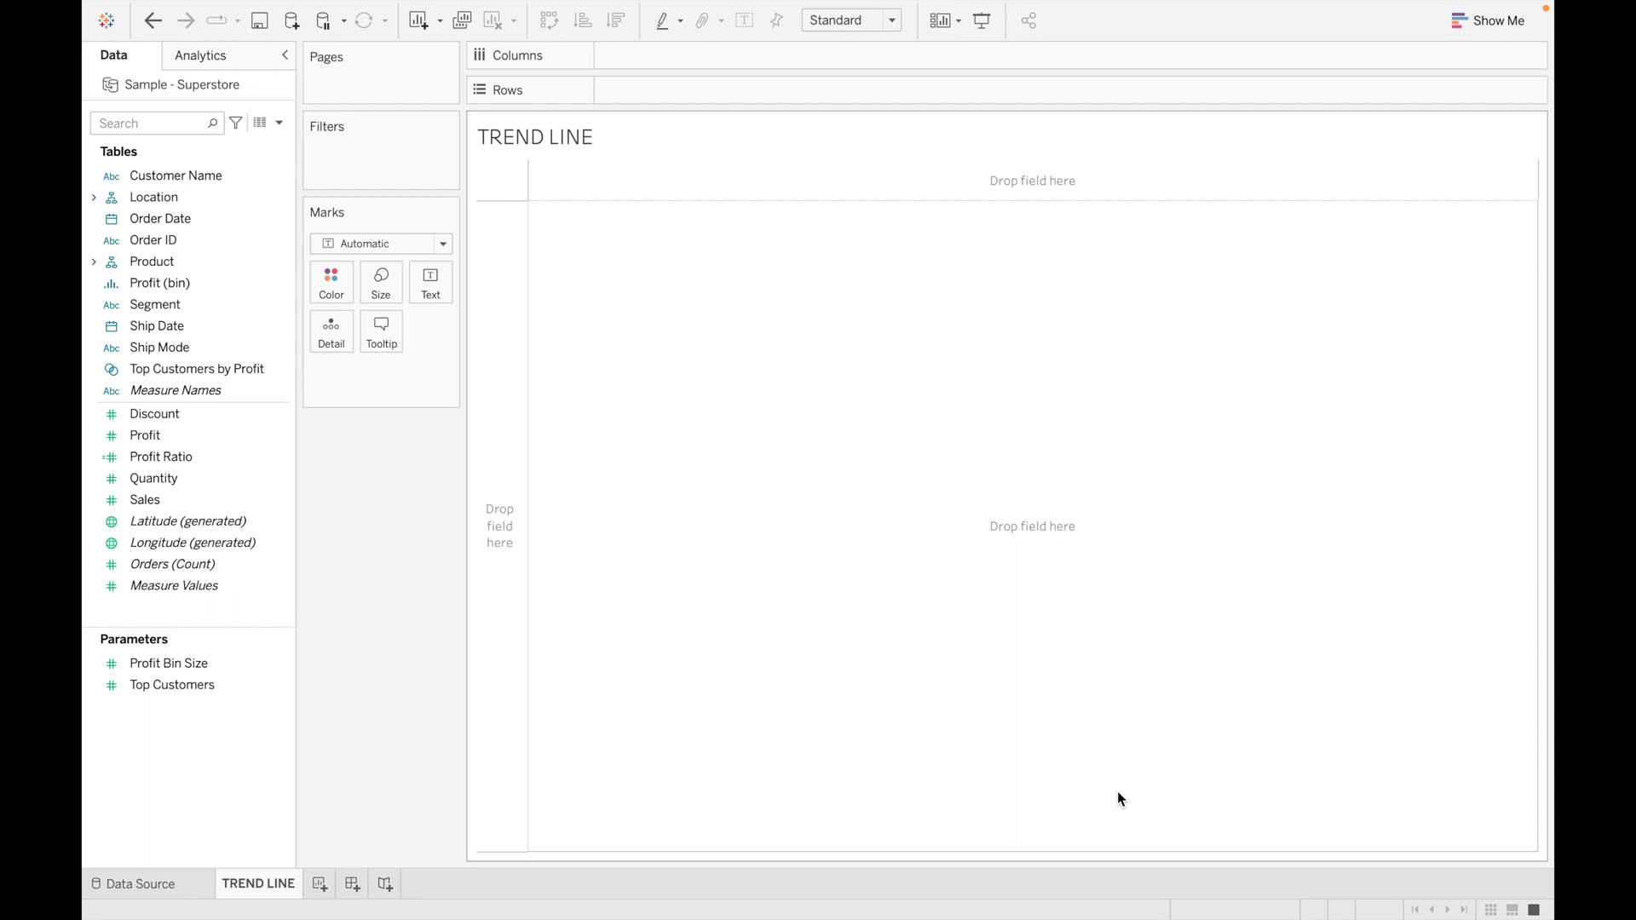
Build a bar chart with the product Category on Columns and the sum of Sales on Rows.
left_click(94, 263)
double_click(167, 283)
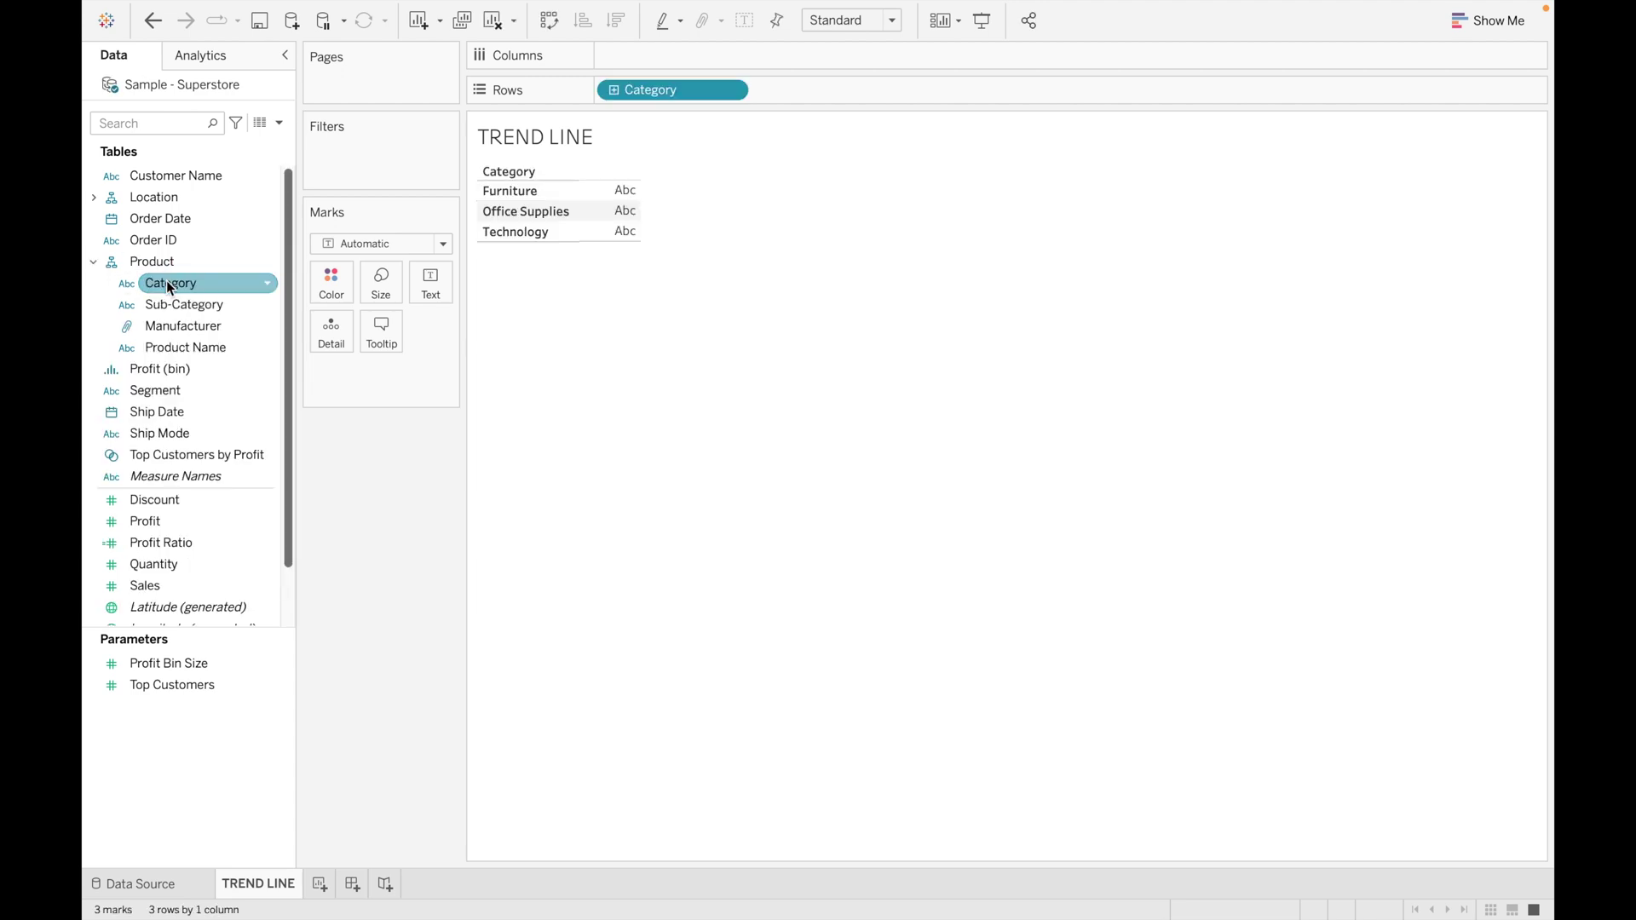
left_click_drag(677, 93, 693, 59)
left_click_drag(157, 587, 666, 87)
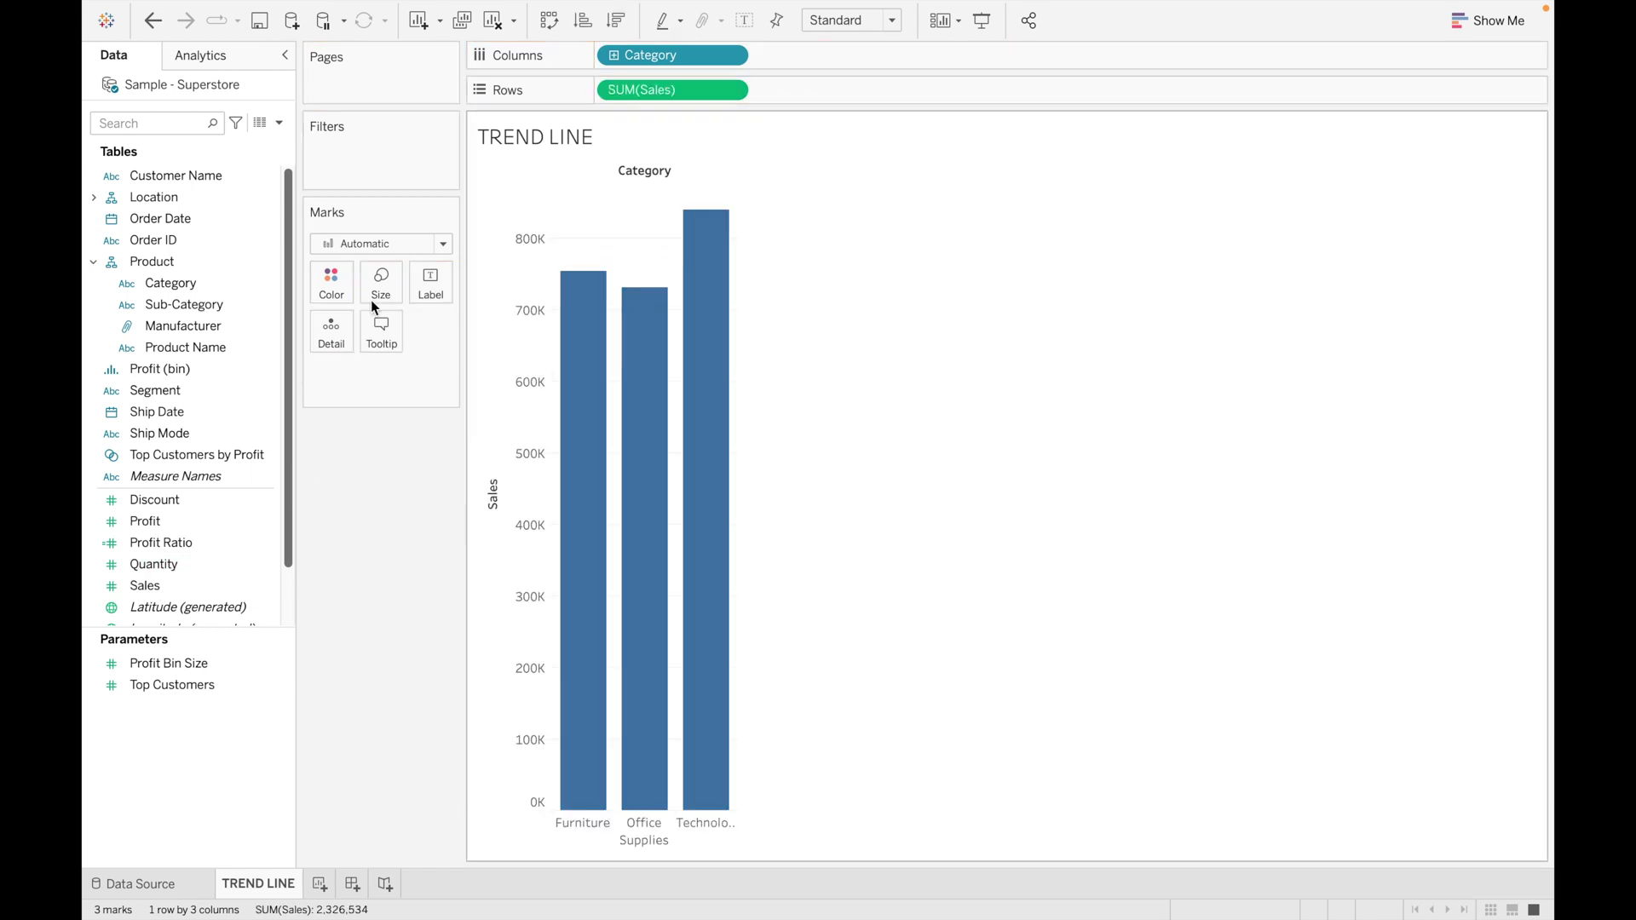
Check whether the Trend Line model is available for the category bar chart.
left_click(227, 58)
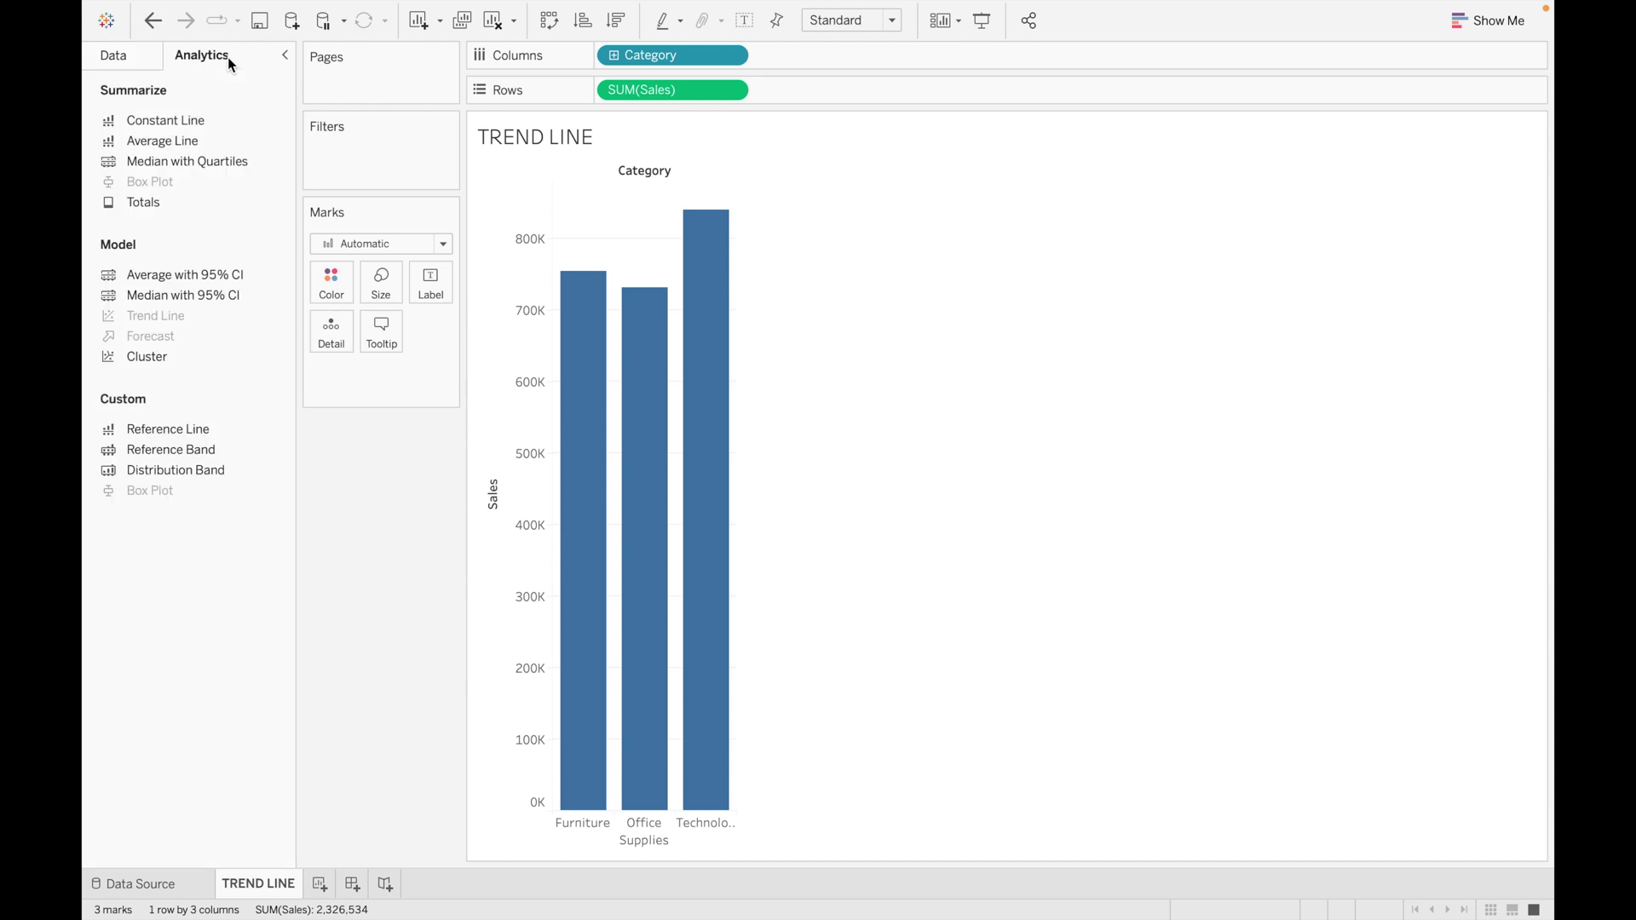
mouse_move(170, 322)
left_click(121, 58)
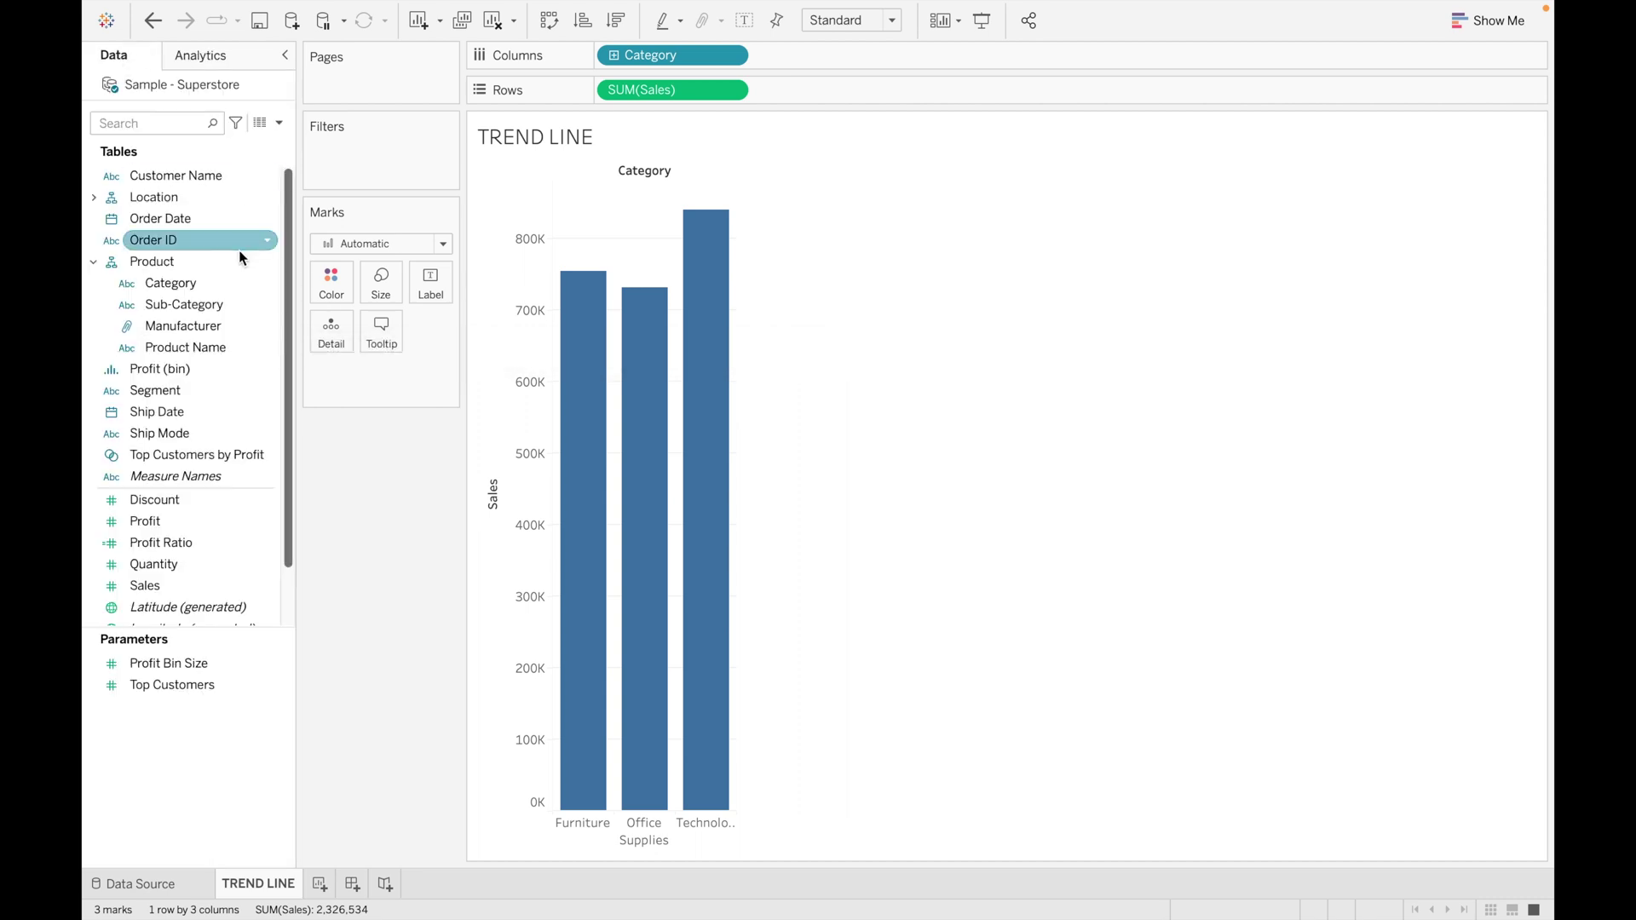
Add Order Date to Columns after Category and set it to continuous Month.
left_click(204, 218)
left_click_drag(205, 217, 872, 54)
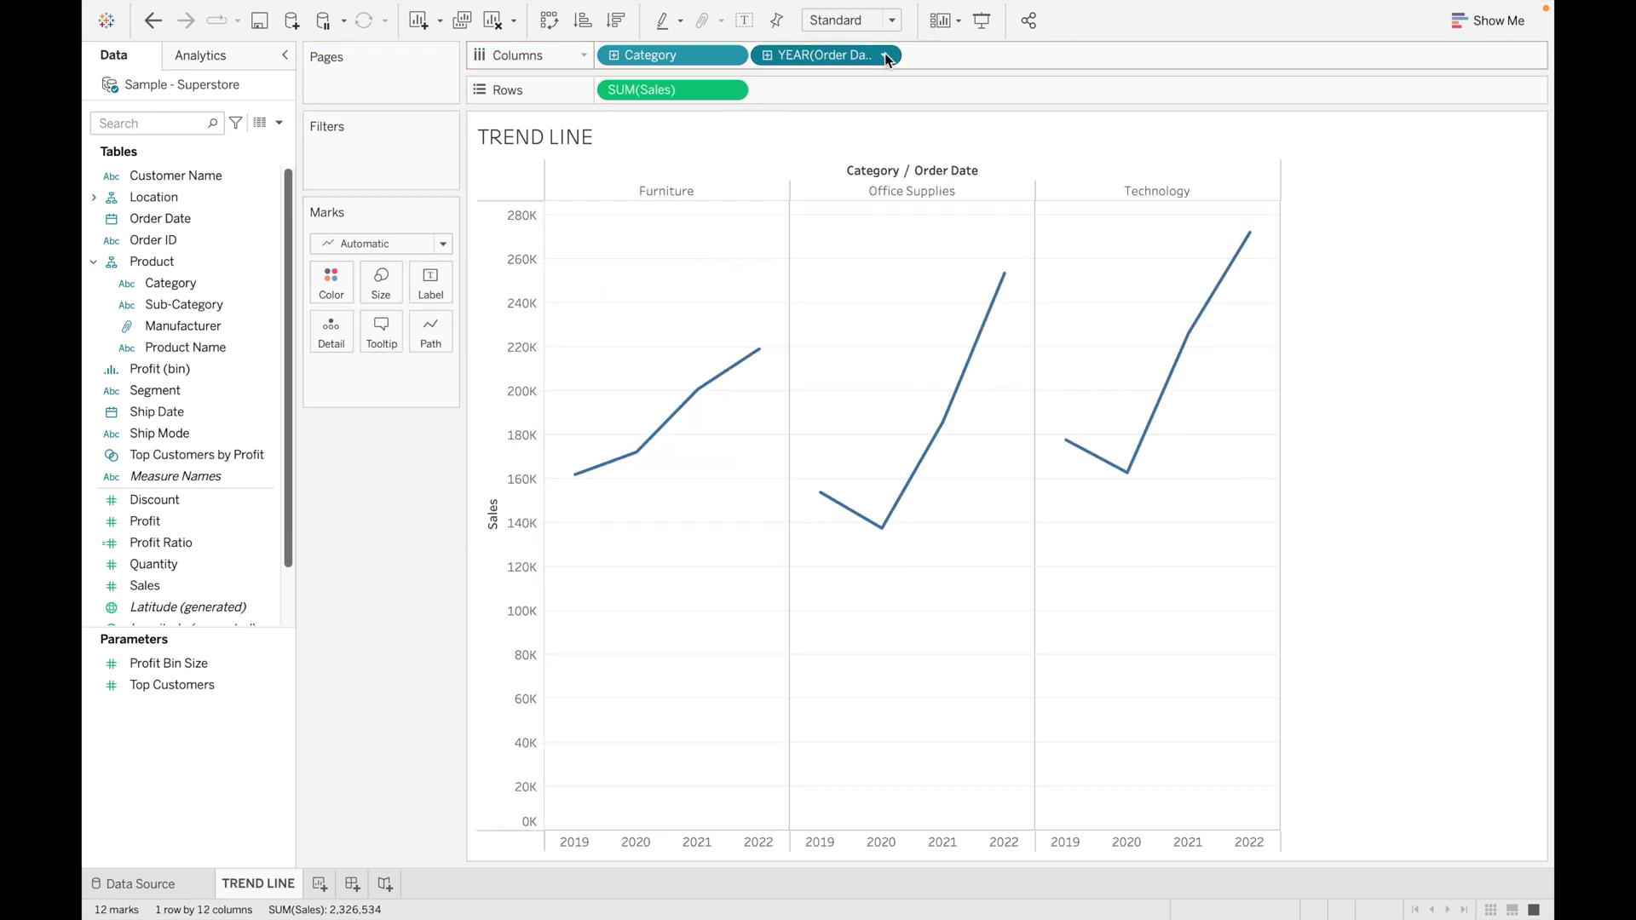
left_click(883, 56)
left_click(855, 468)
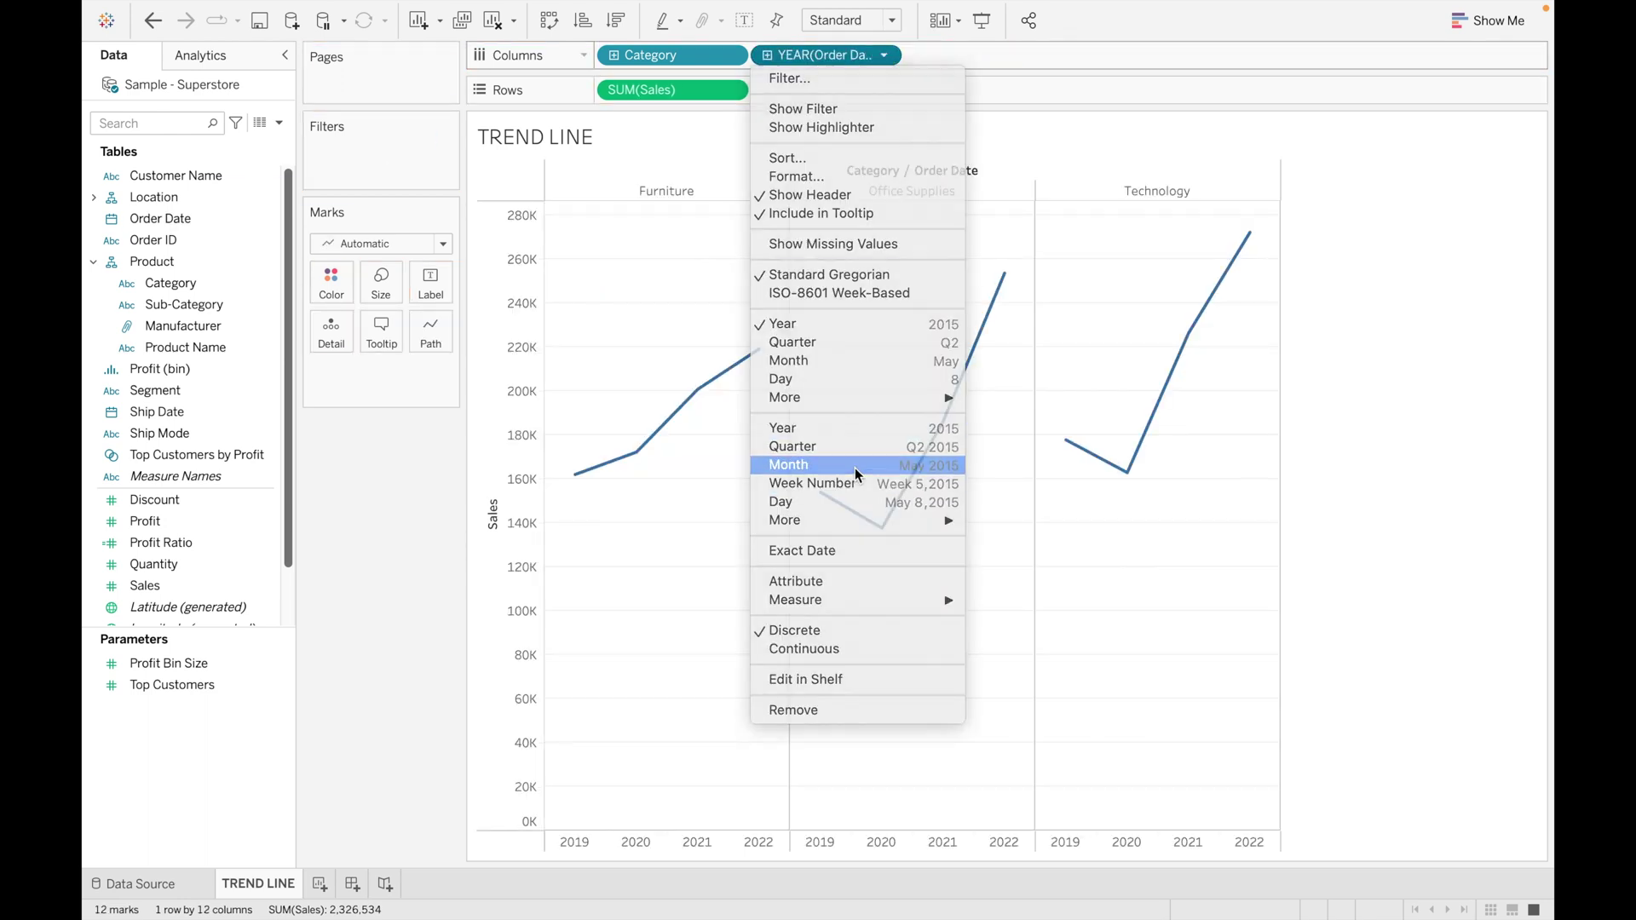
Split the chart by Segment on Rows before Sales and color the lines by Segment.
left_click_drag(192, 392, 837, 90)
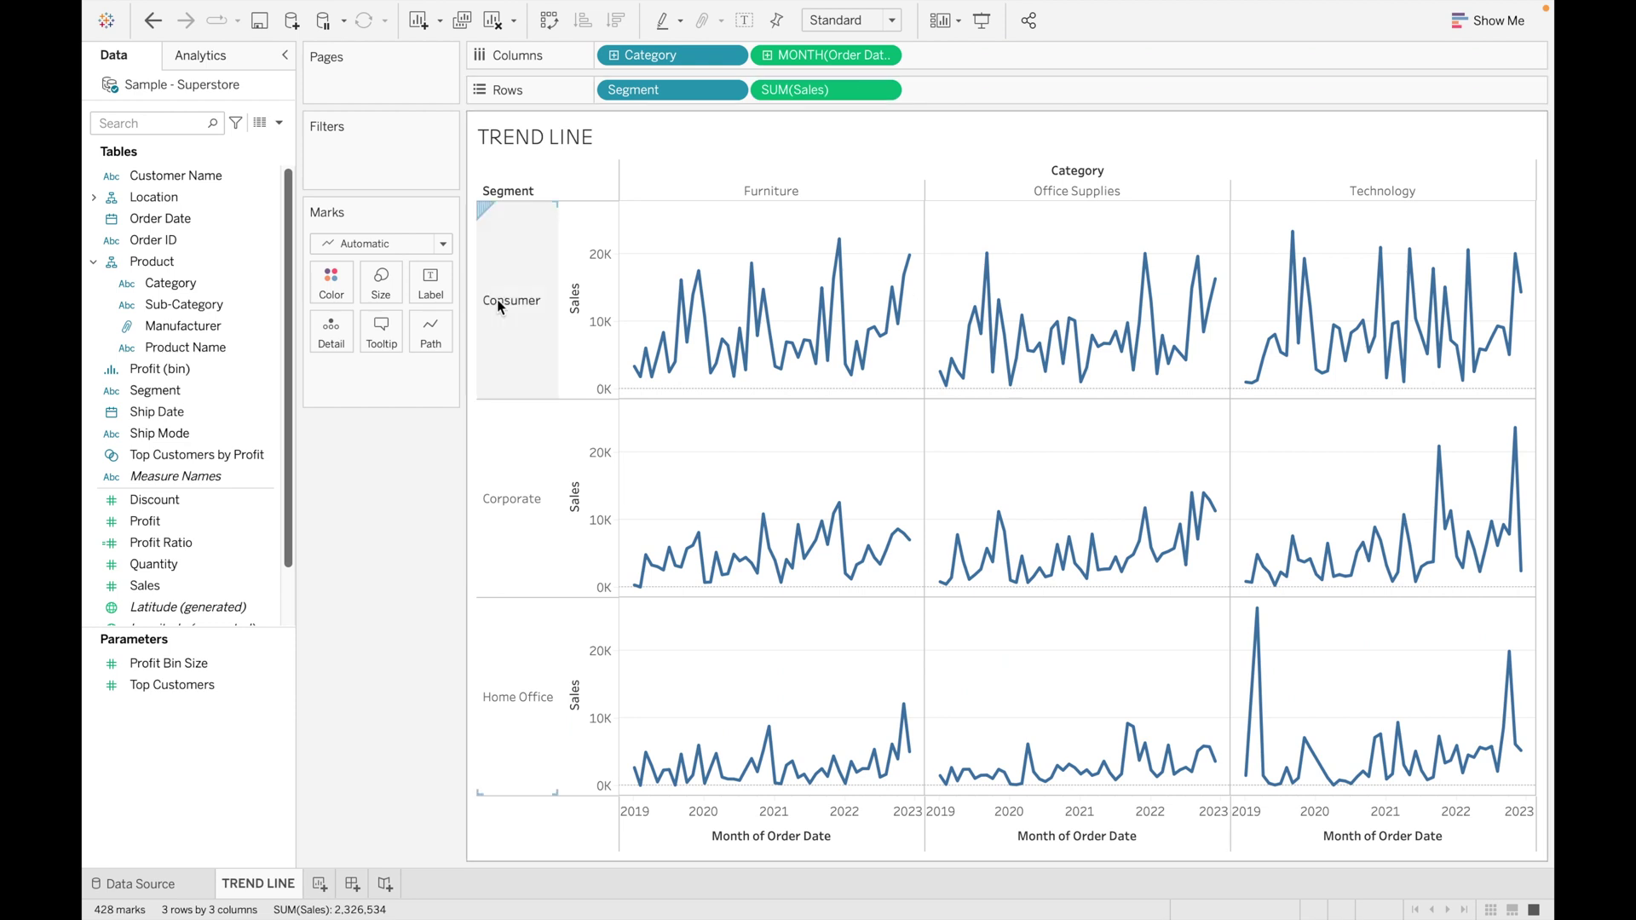
left_click(167, 475)
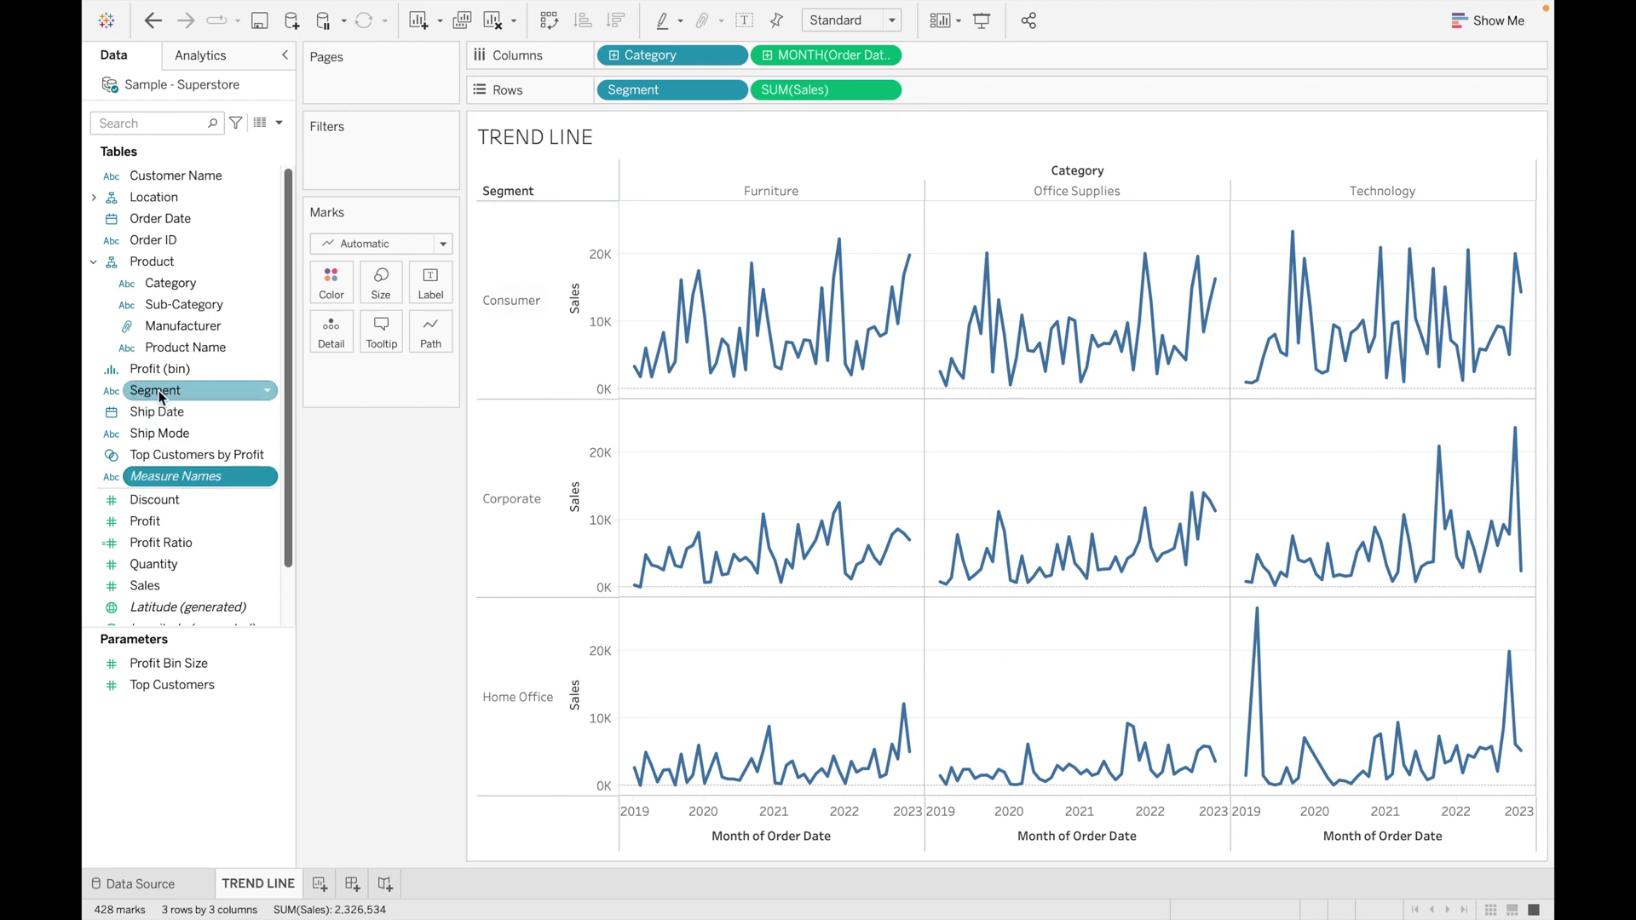
left_click_drag(158, 390, 315, 290)
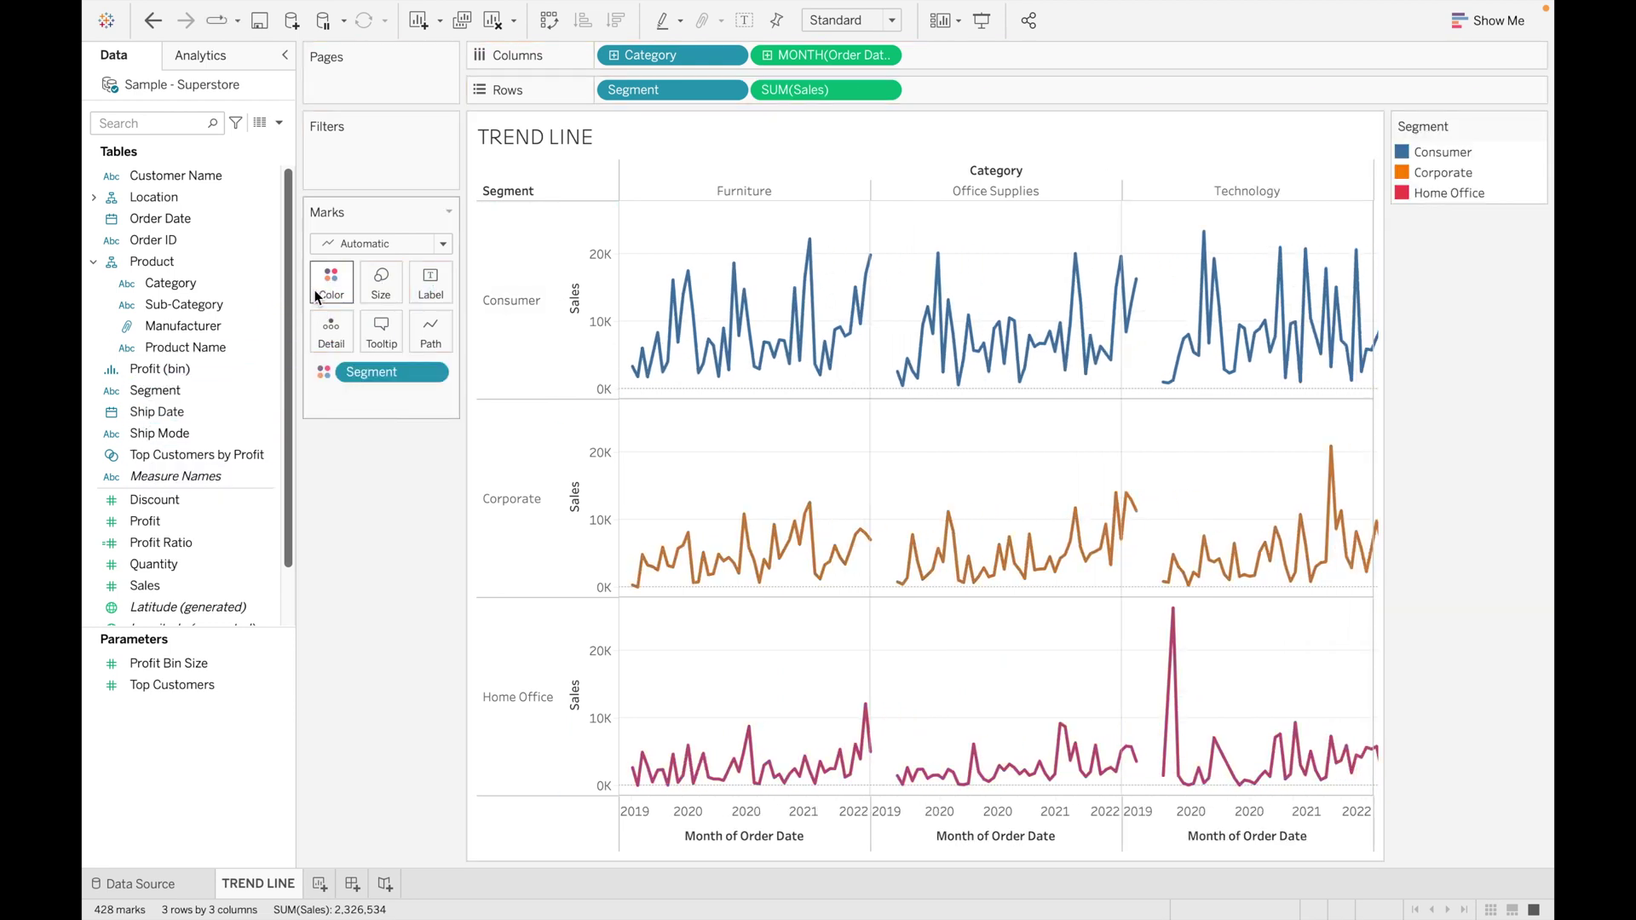
Add a Linear trend line to every pane of the chart.
left_click(219, 57)
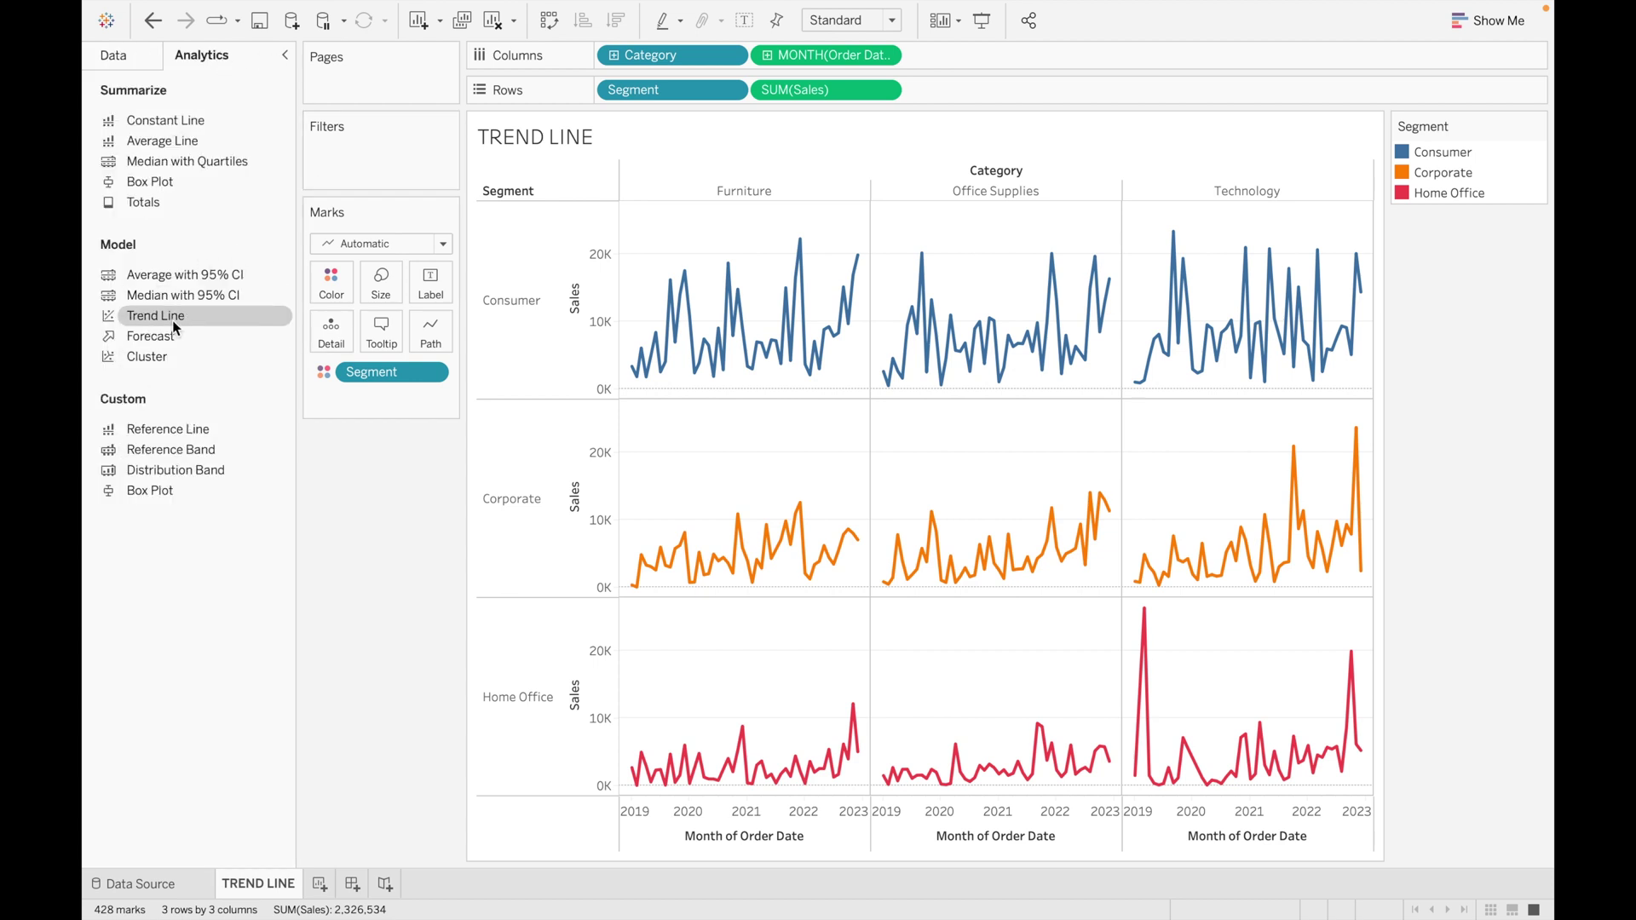
left_click_drag(173, 326, 607, 225)
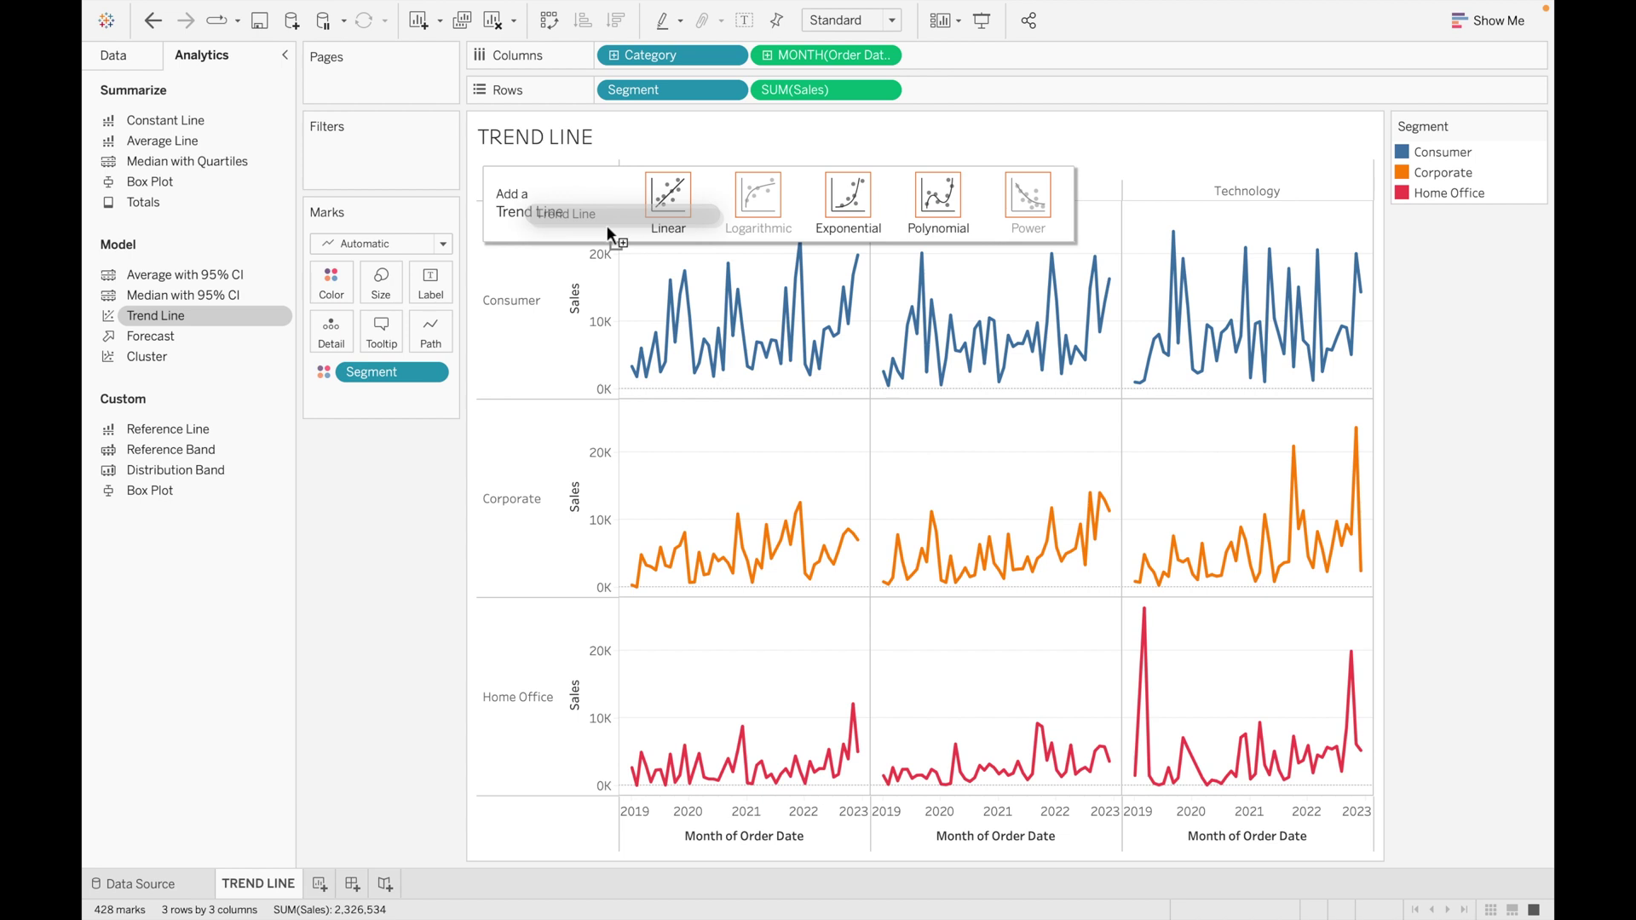
left_click_drag(607, 224, 664, 193)
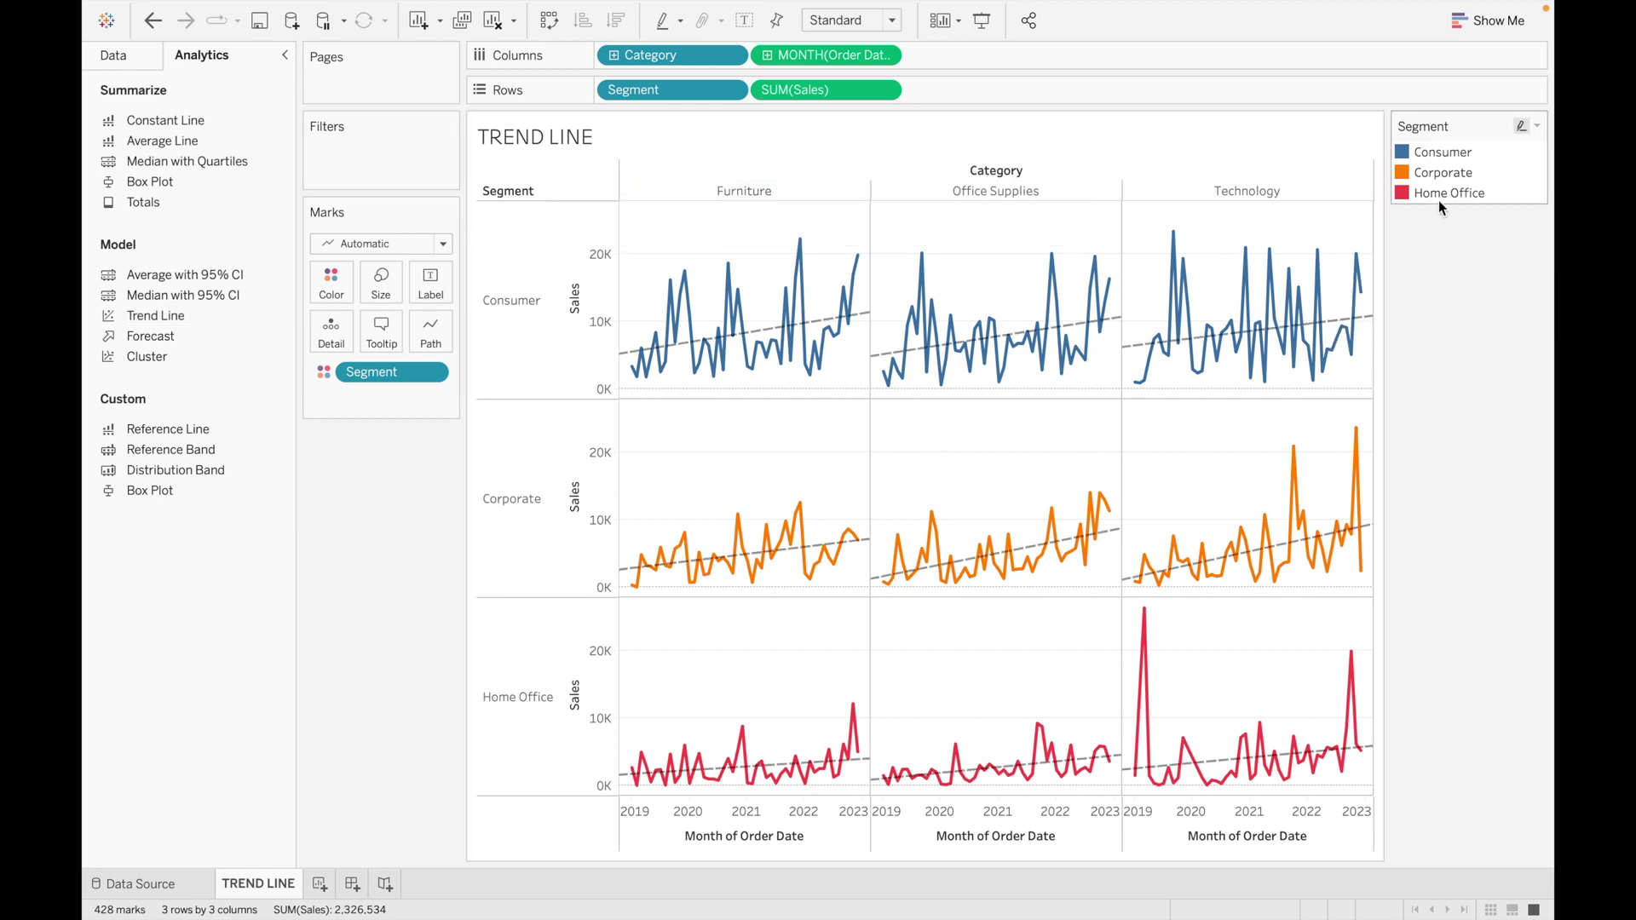
Edit the Consumer Furniture trend line, try the Exponential model type and set it back to Linear.
mouse_move(838, 316)
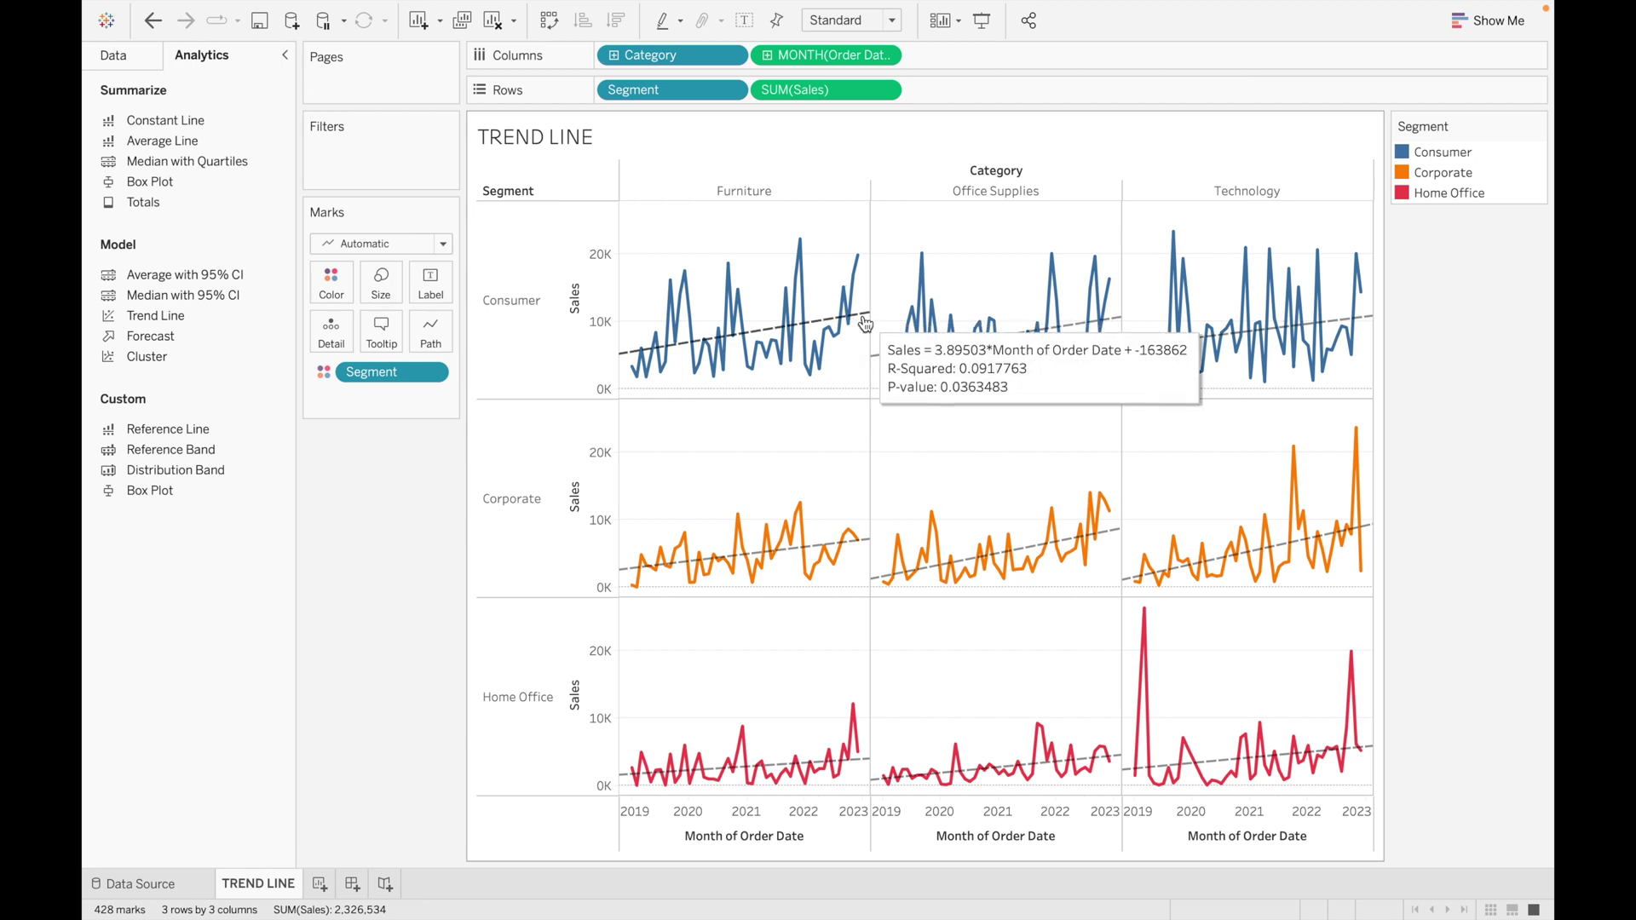
left_click(864, 322)
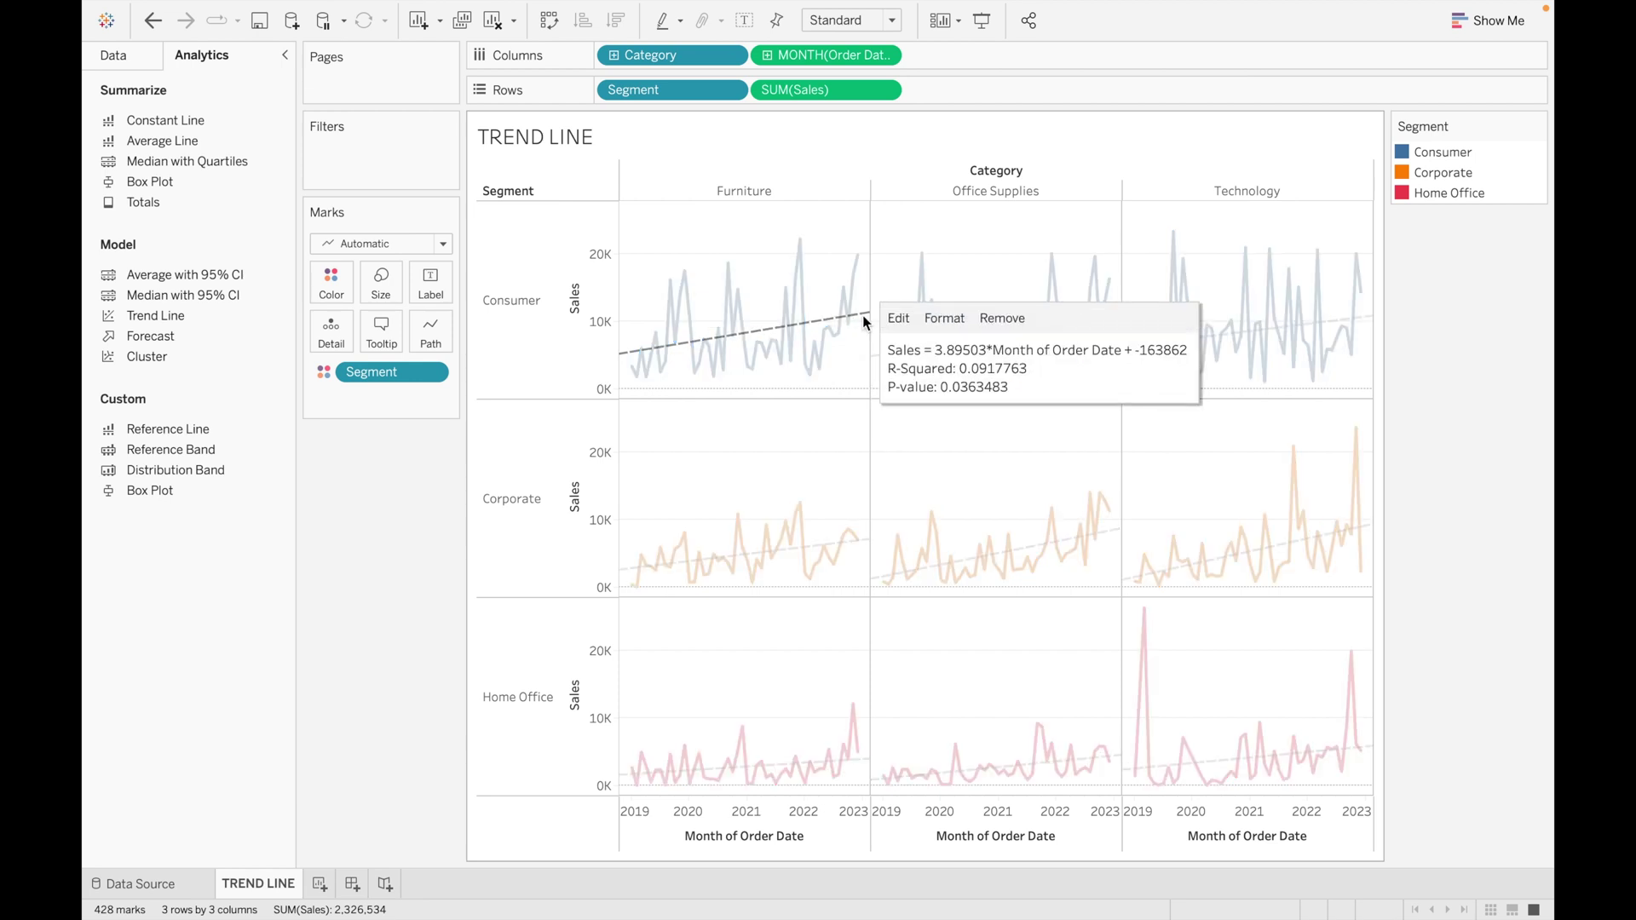
left_click(899, 318)
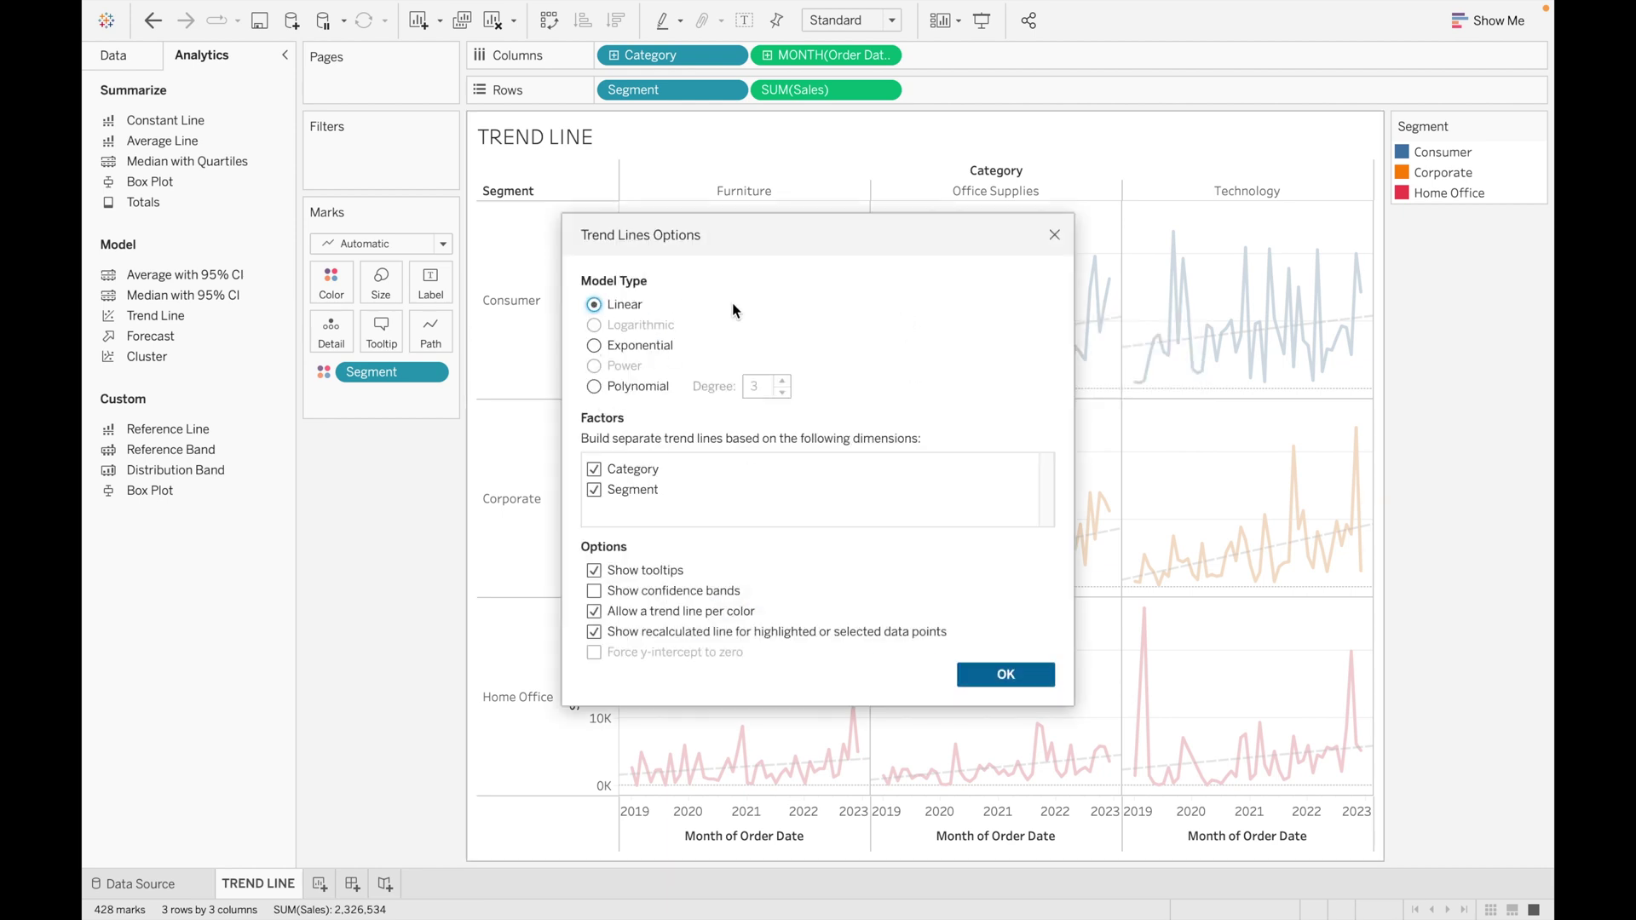
left_click(594, 345)
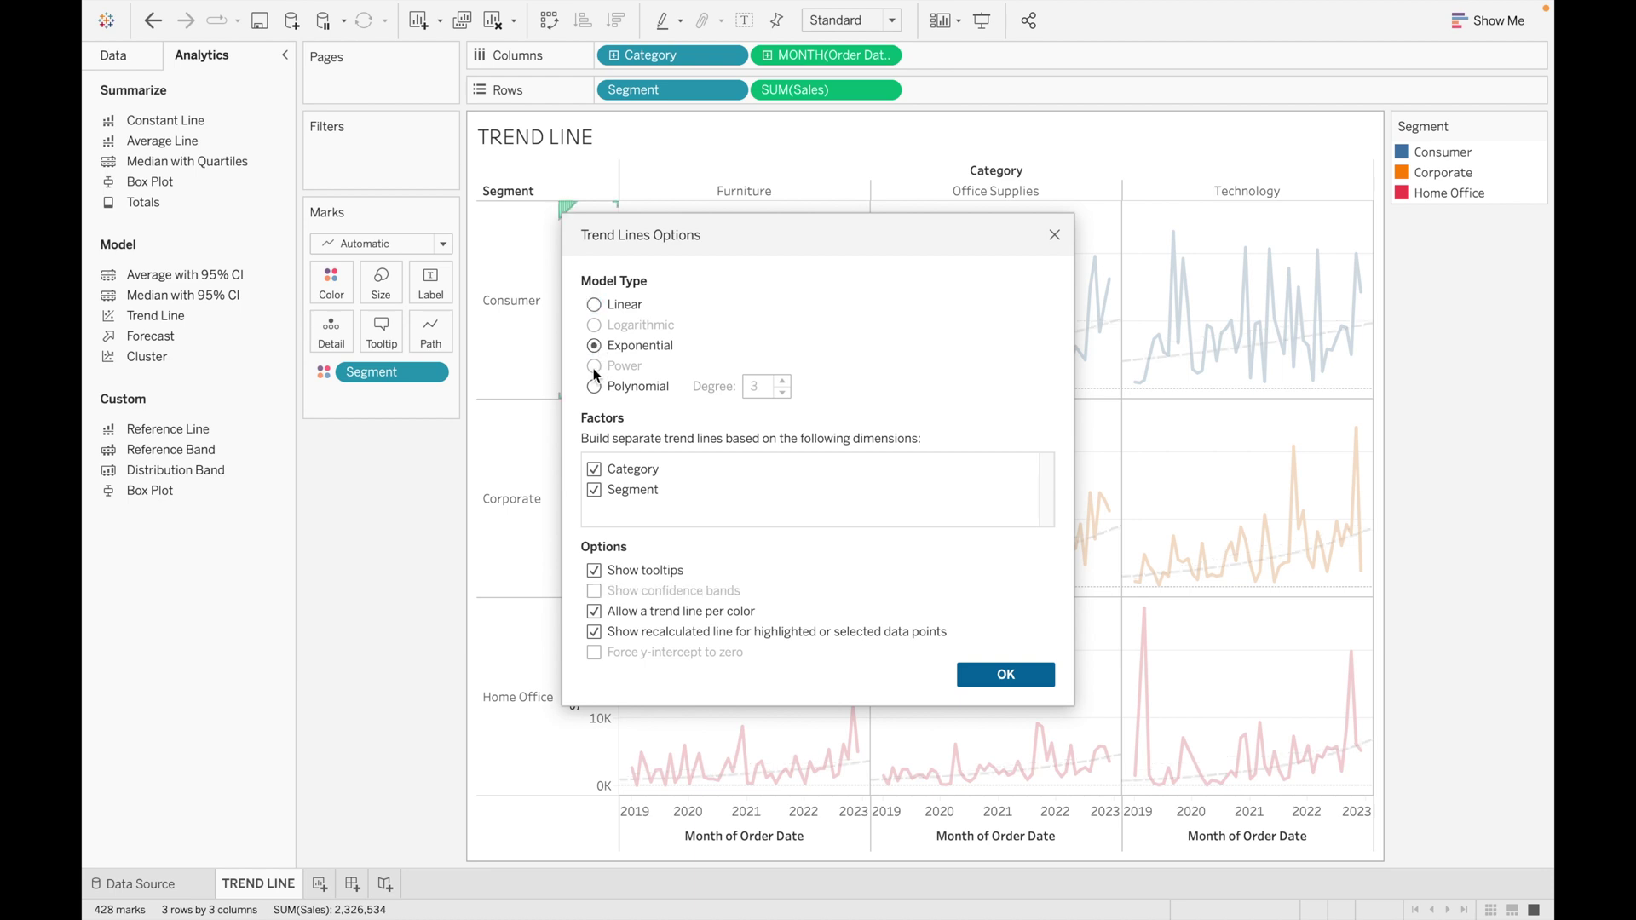
left_click(596, 304)
Try trend lines without the Segment and Category factors, re-enable both factors and accept the trend line options.
left_click(594, 491)
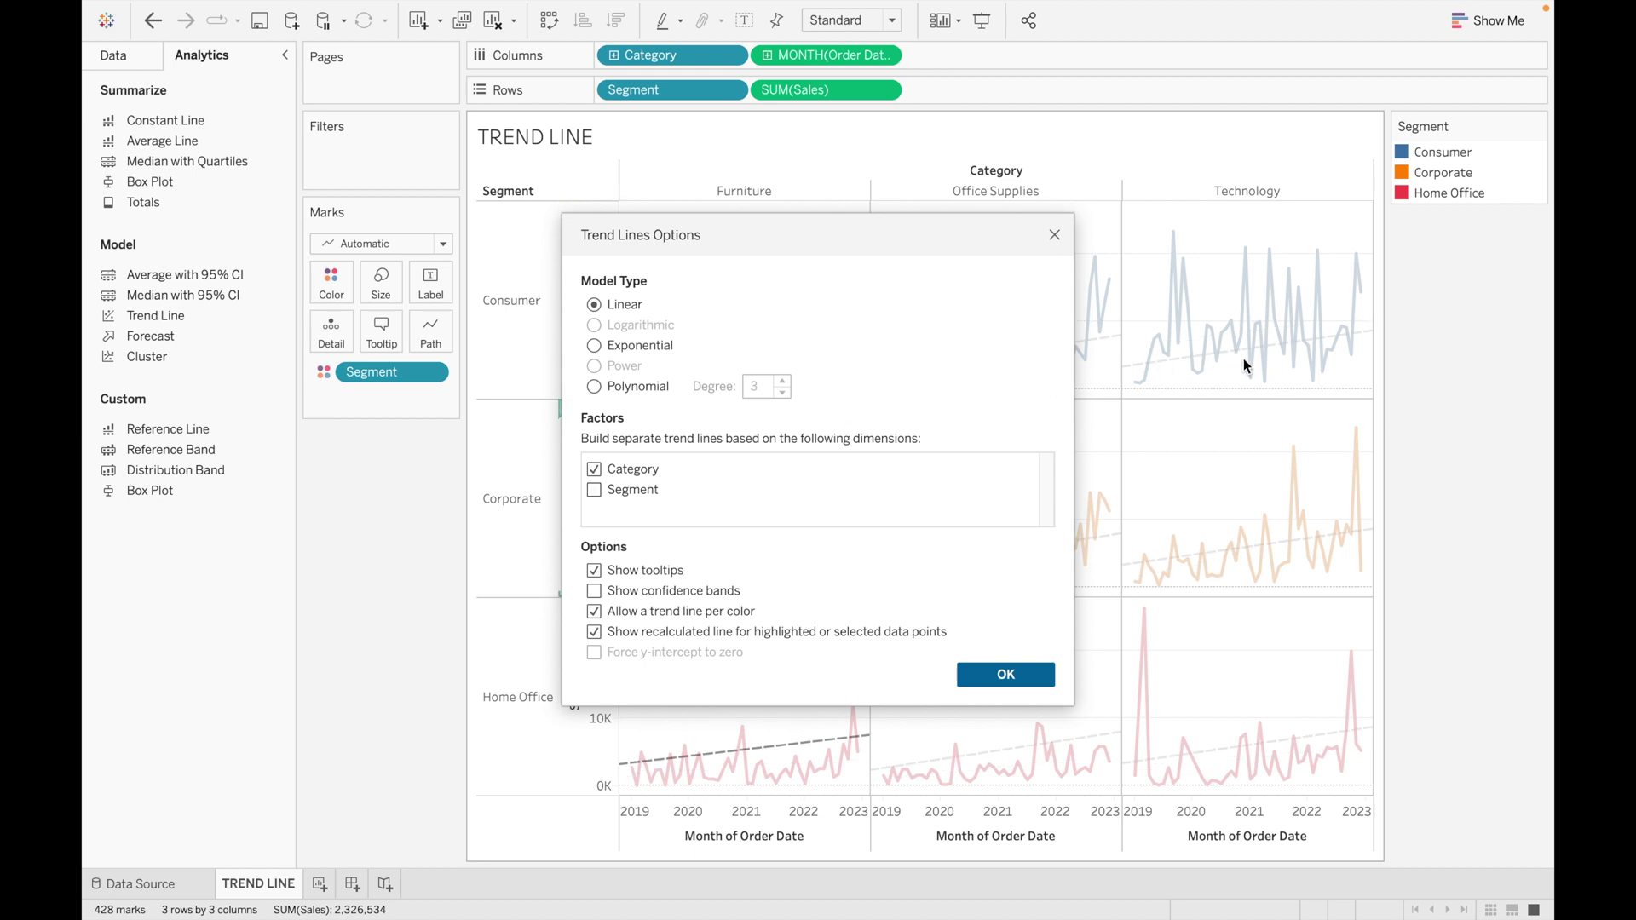
left_click(594, 470)
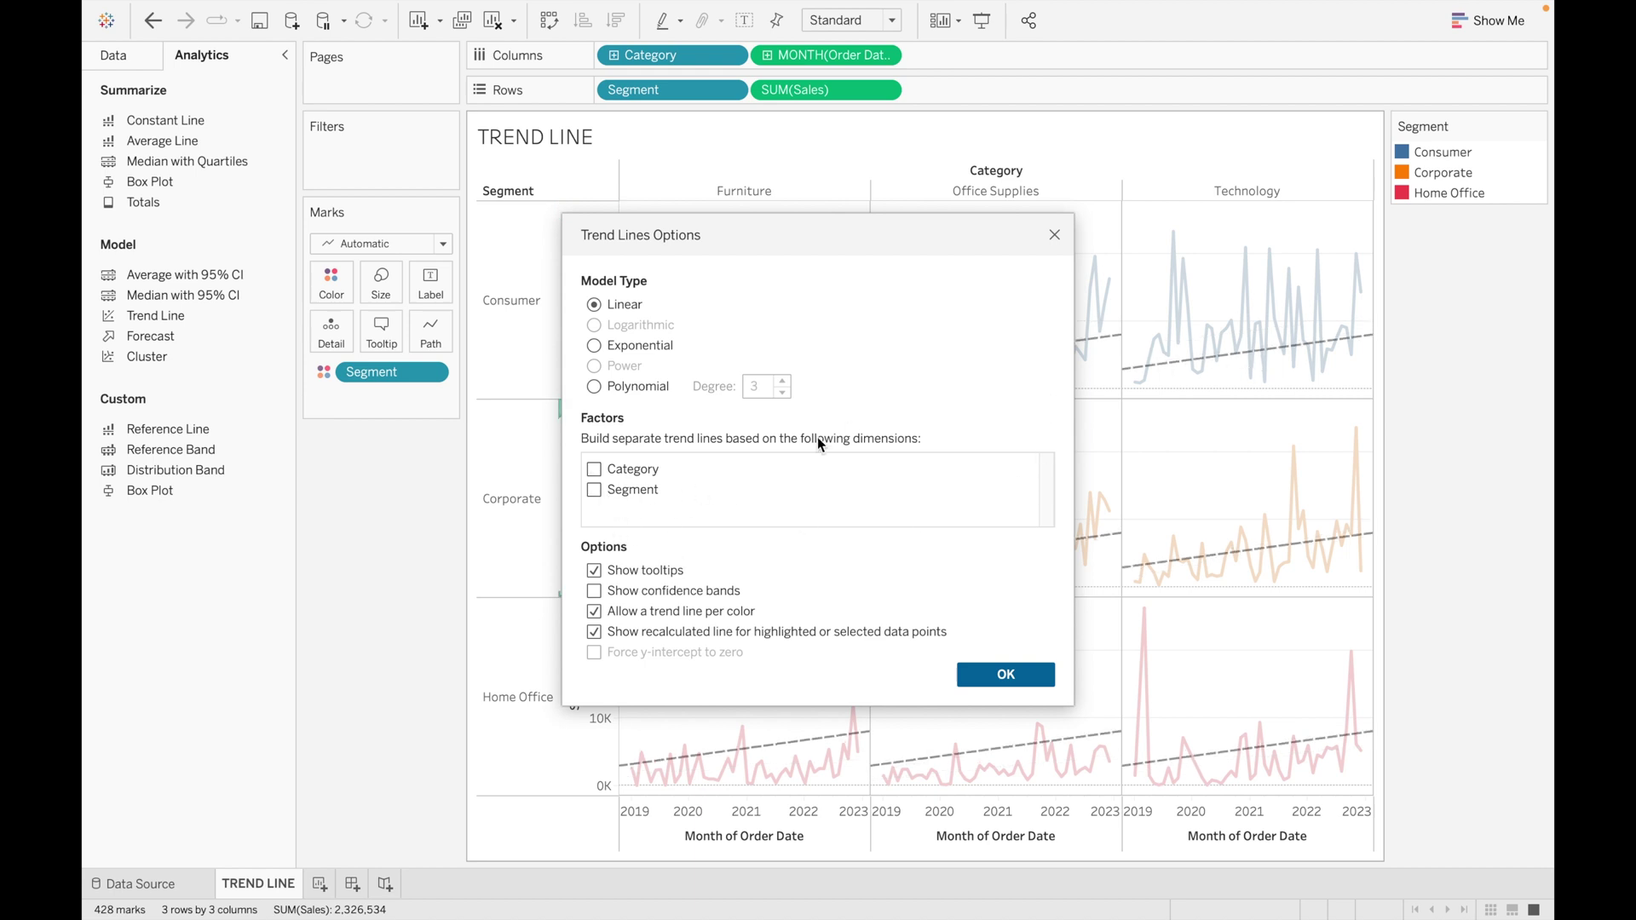
left_click(595, 489)
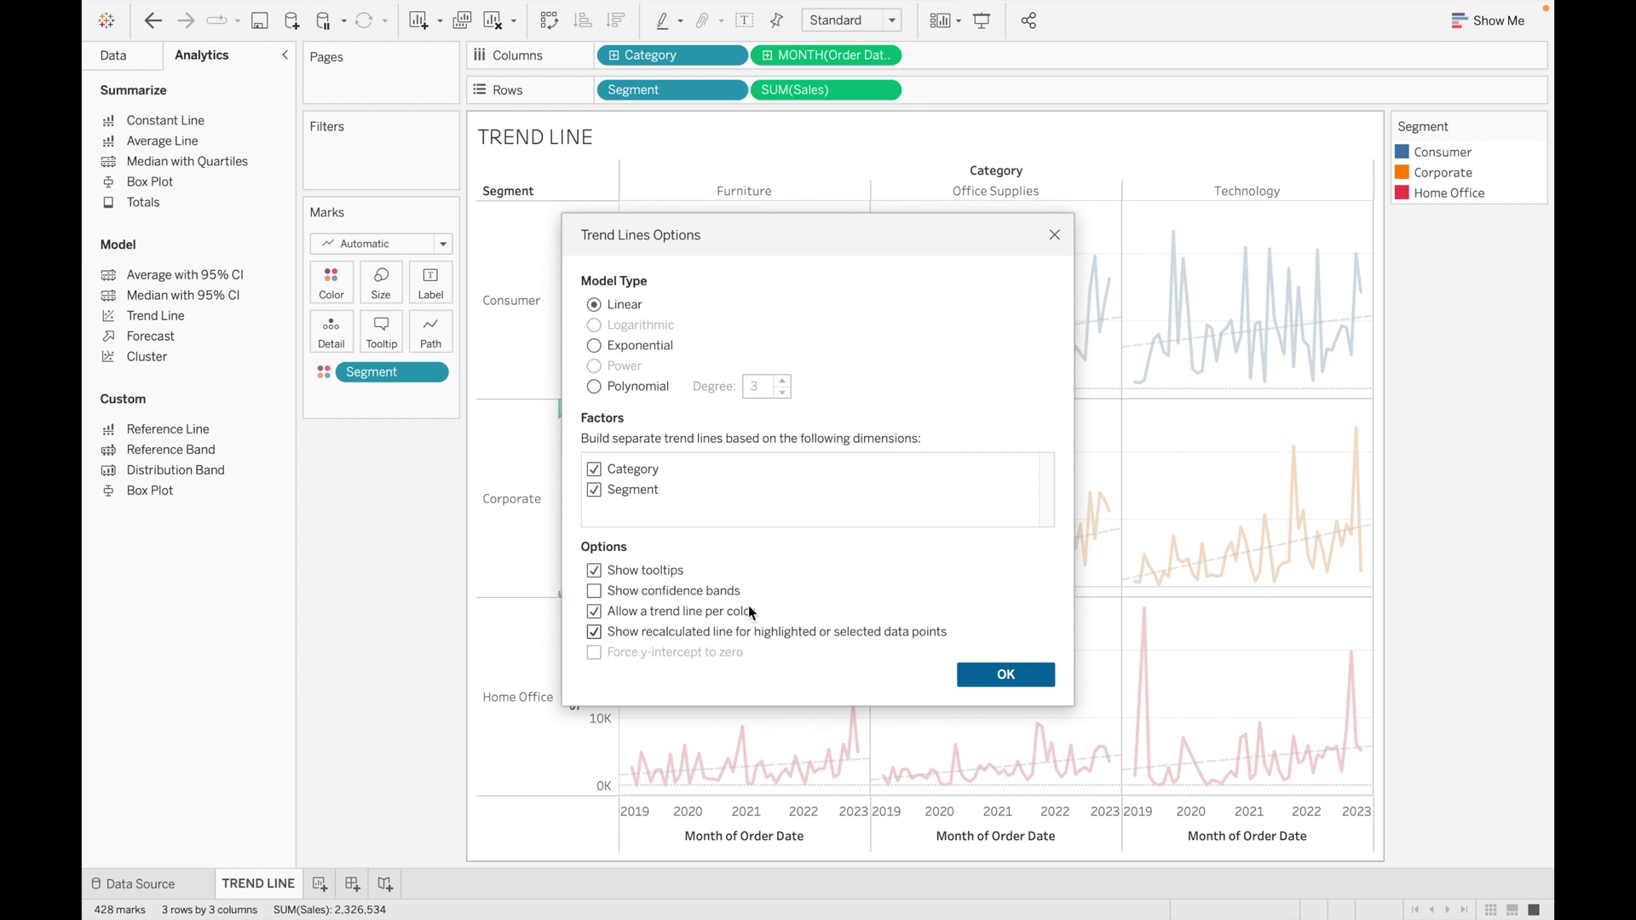
left_click(994, 677)
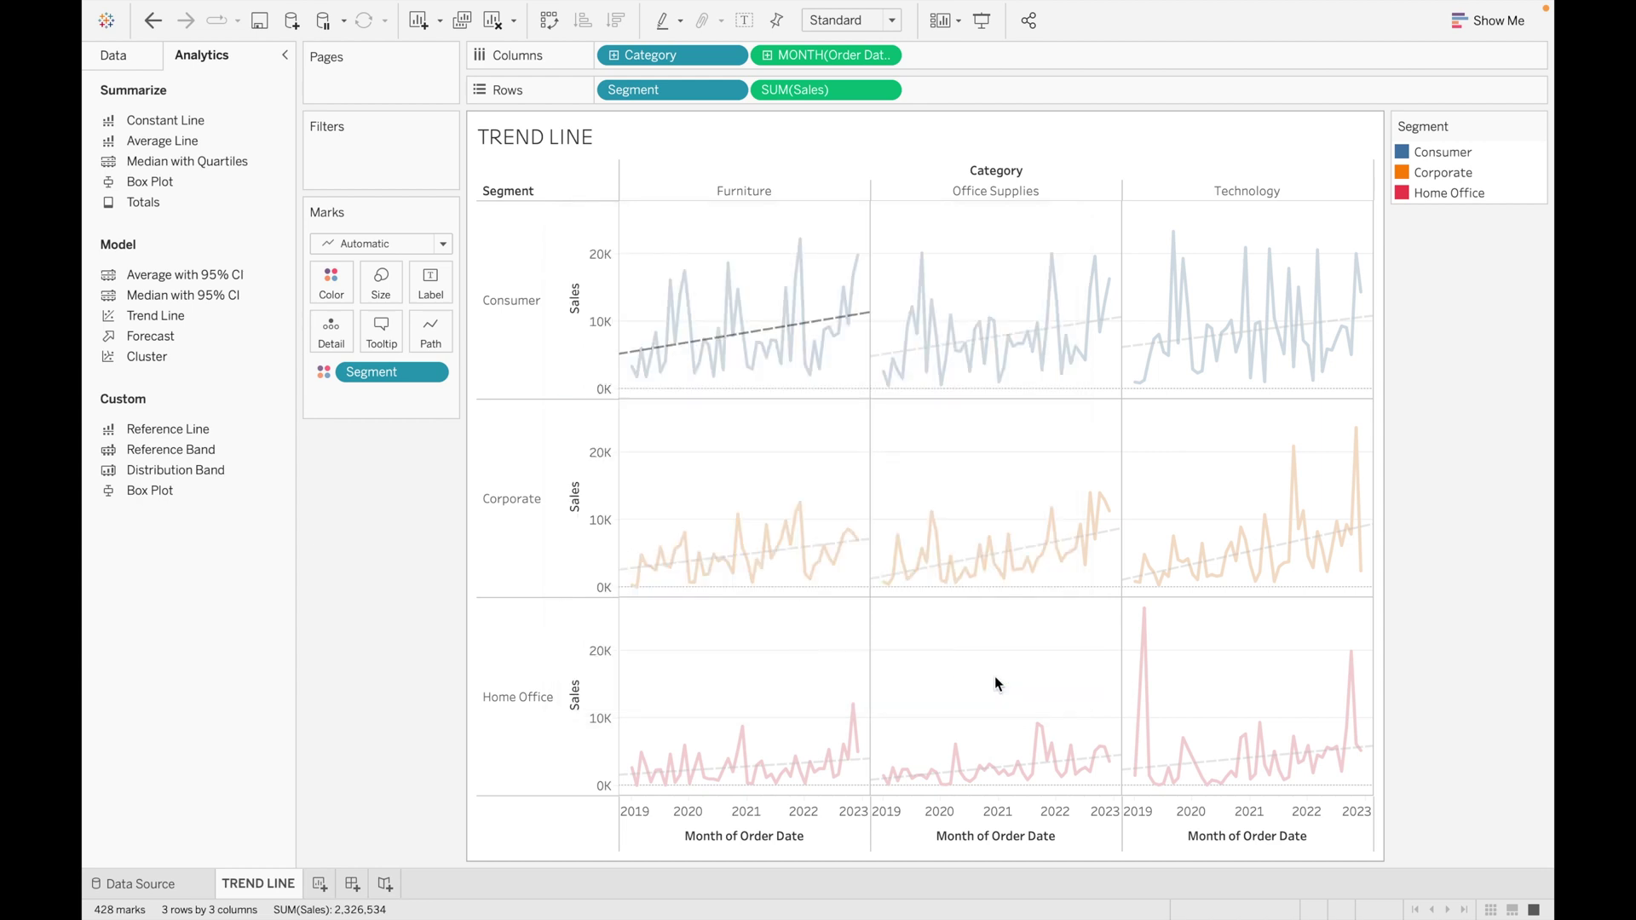
Format the trend lines as solid lines with the middle of the five thicknesses.
left_click(866, 322)
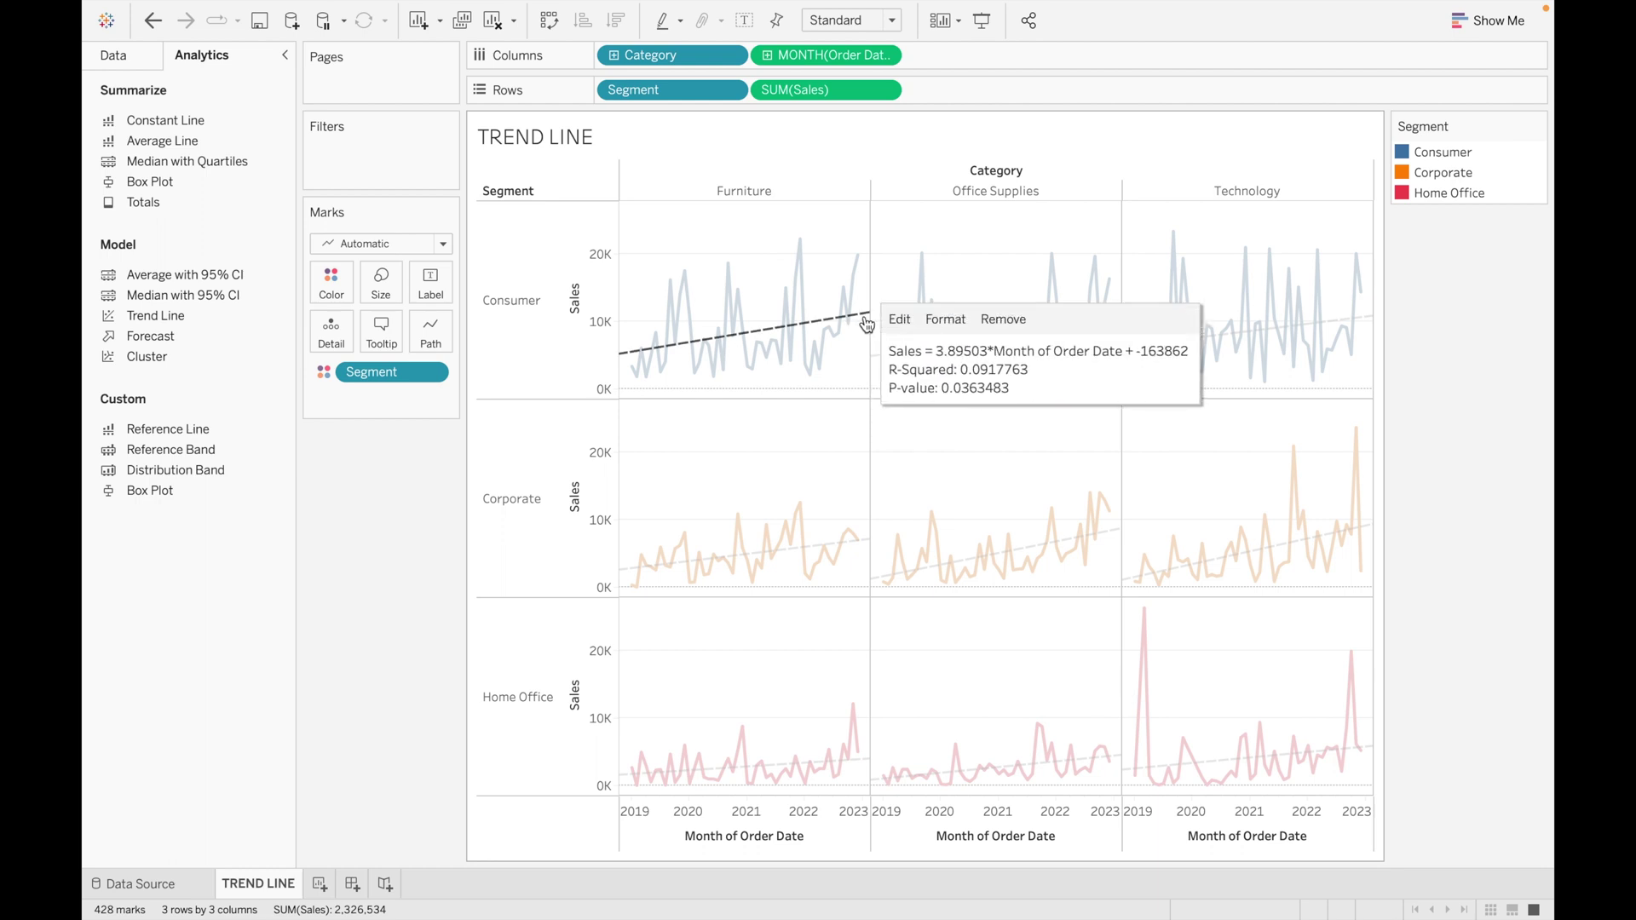
left_click(944, 320)
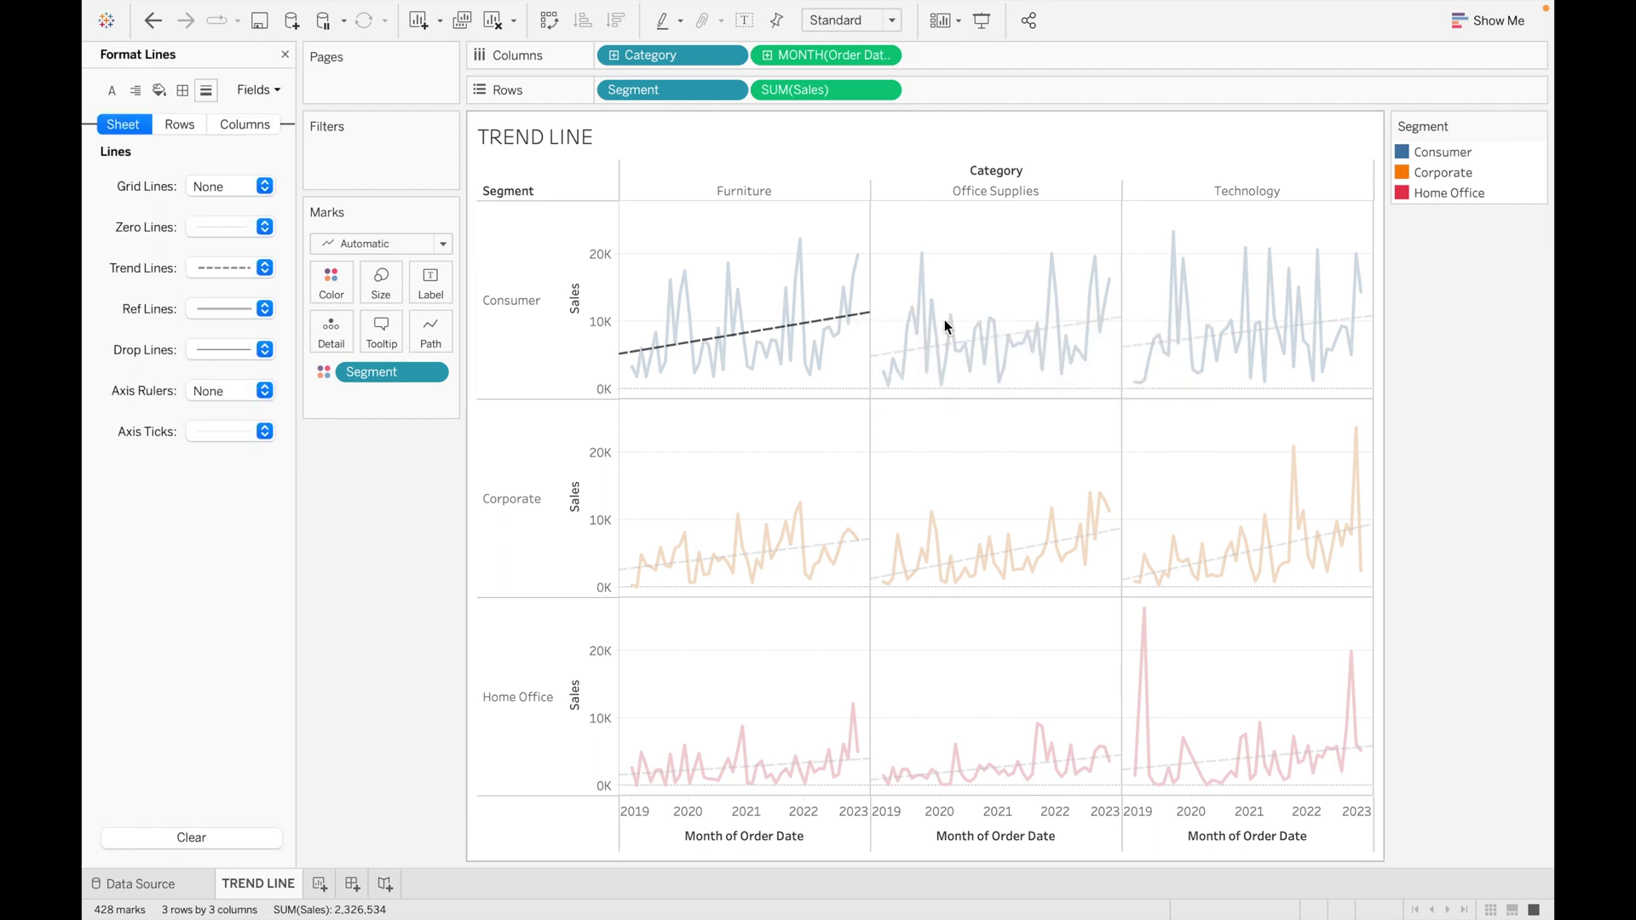
left_click(265, 269)
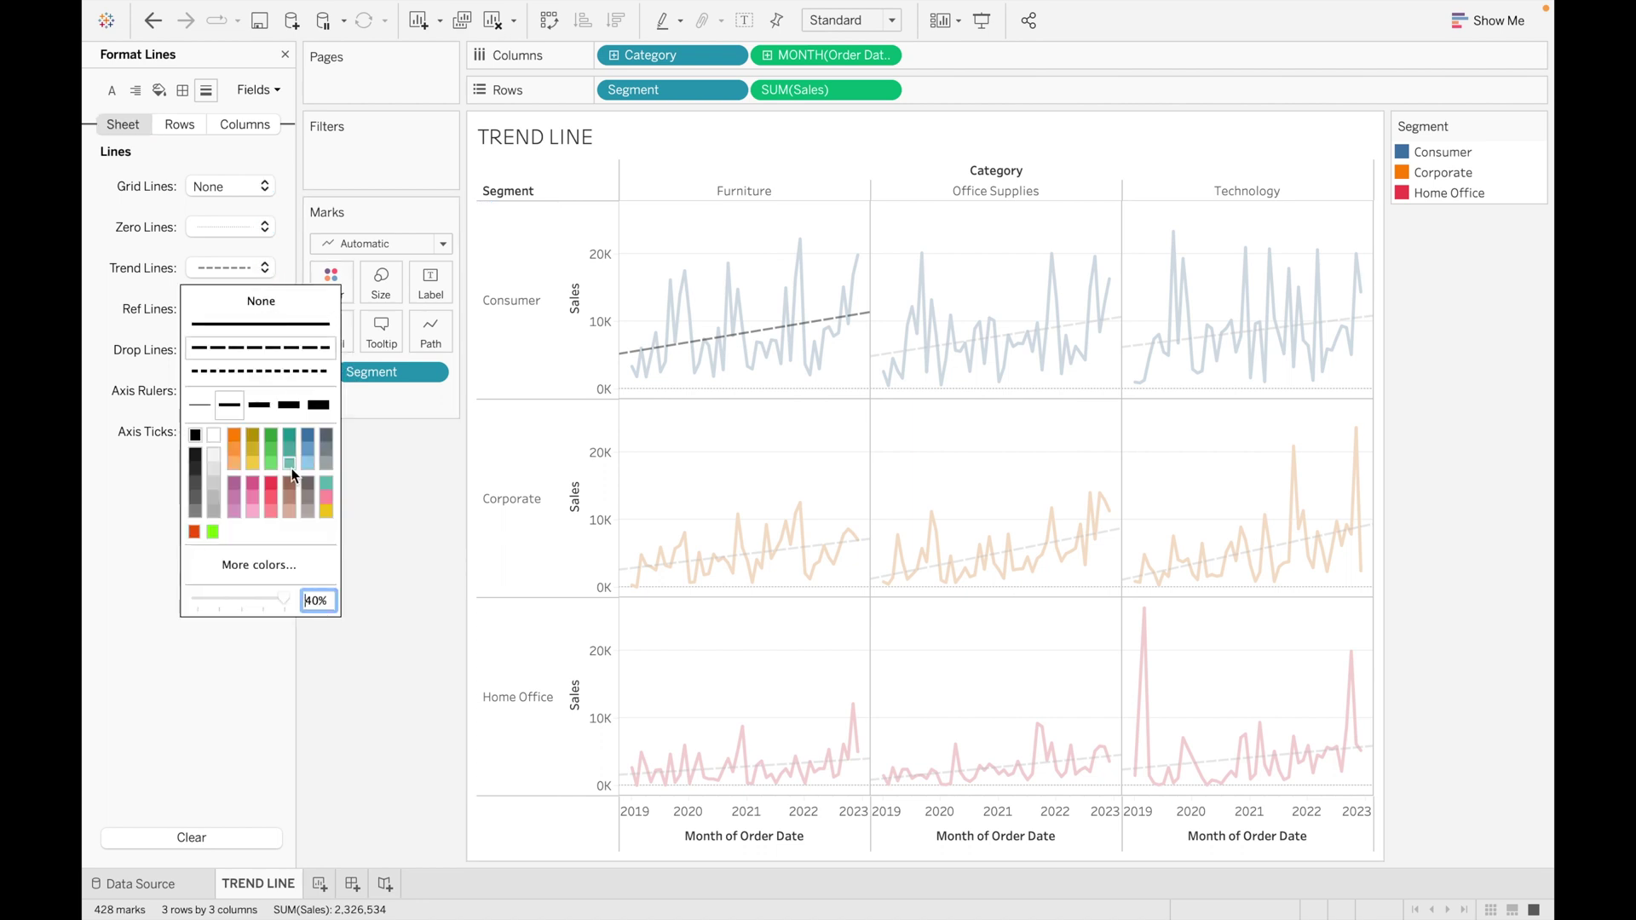
left_click(235, 326)
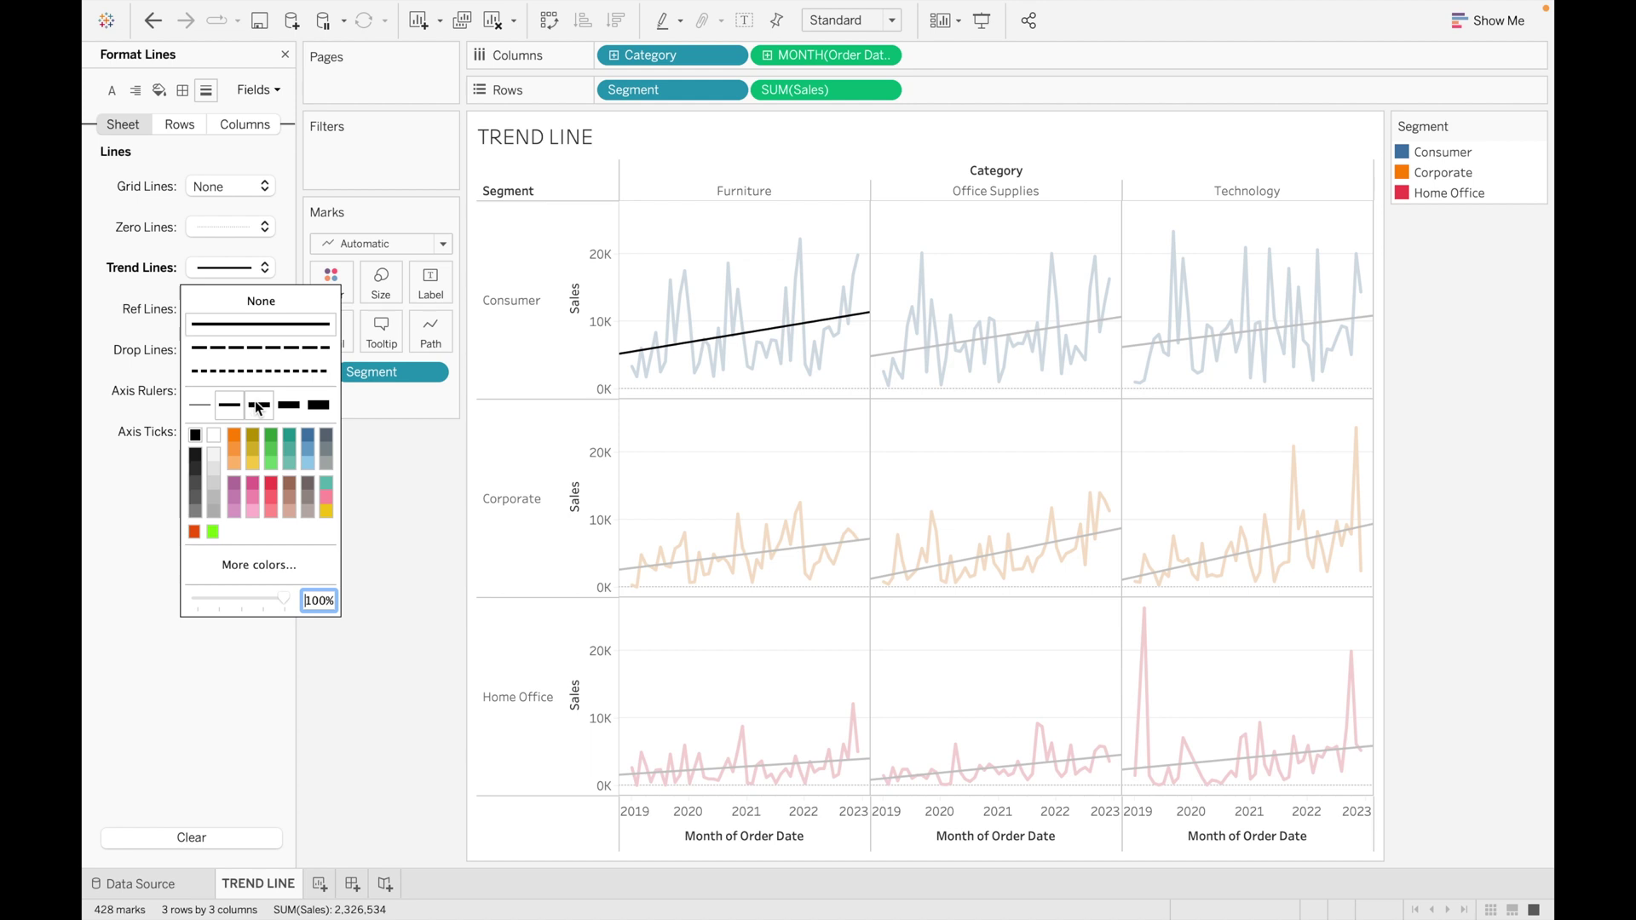
left_click(319, 406)
left_click(269, 402)
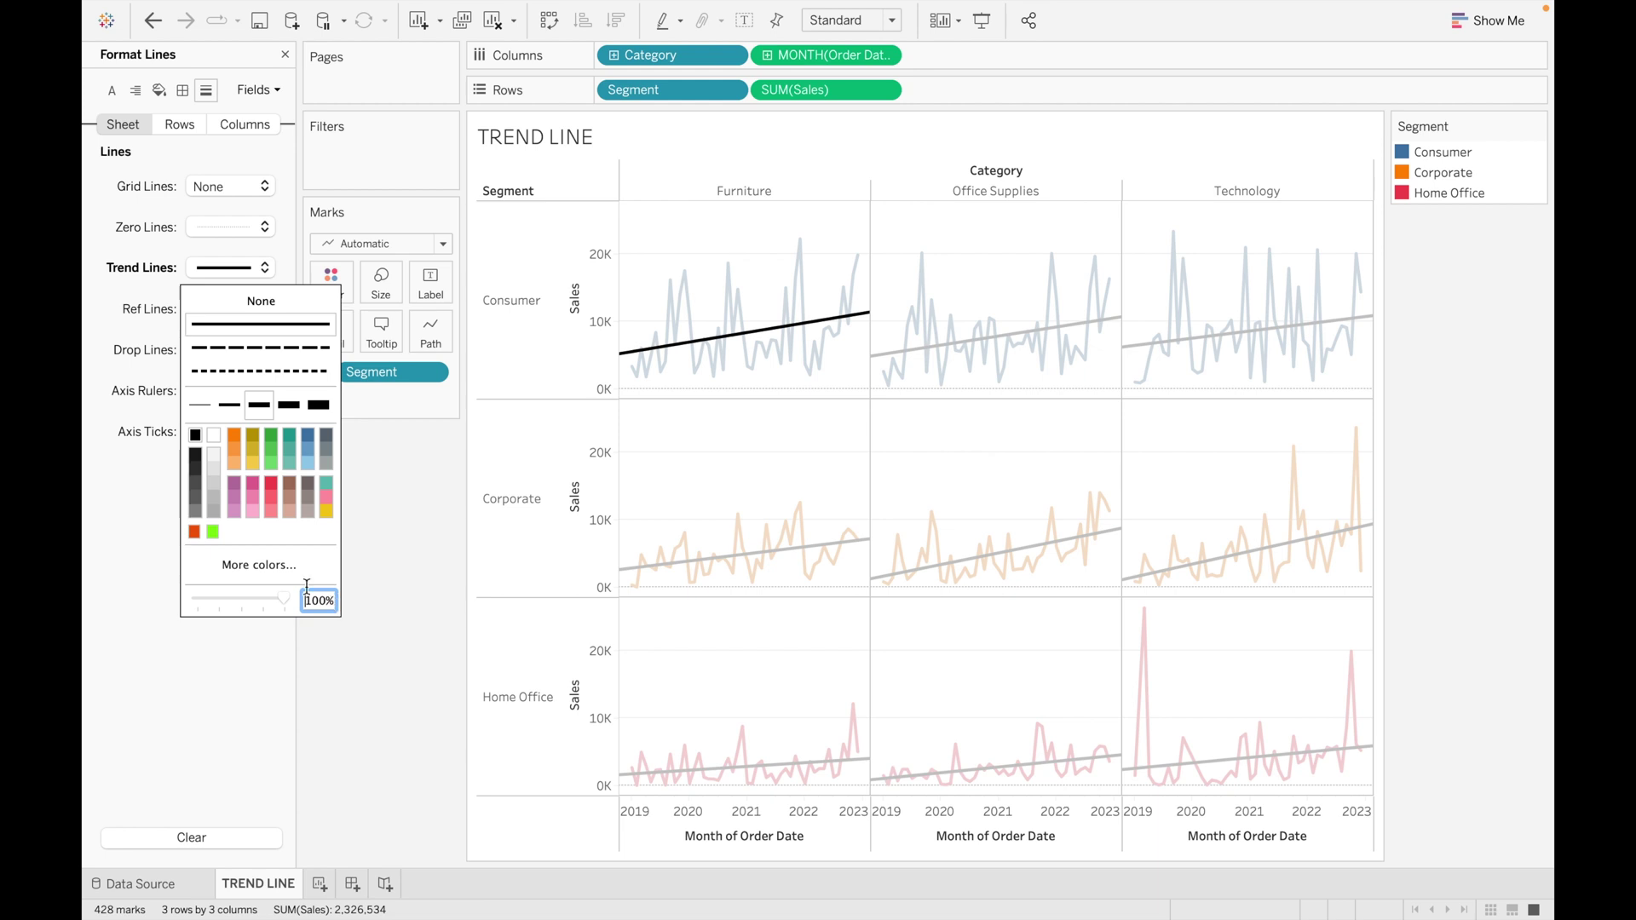
left_click(406, 570)
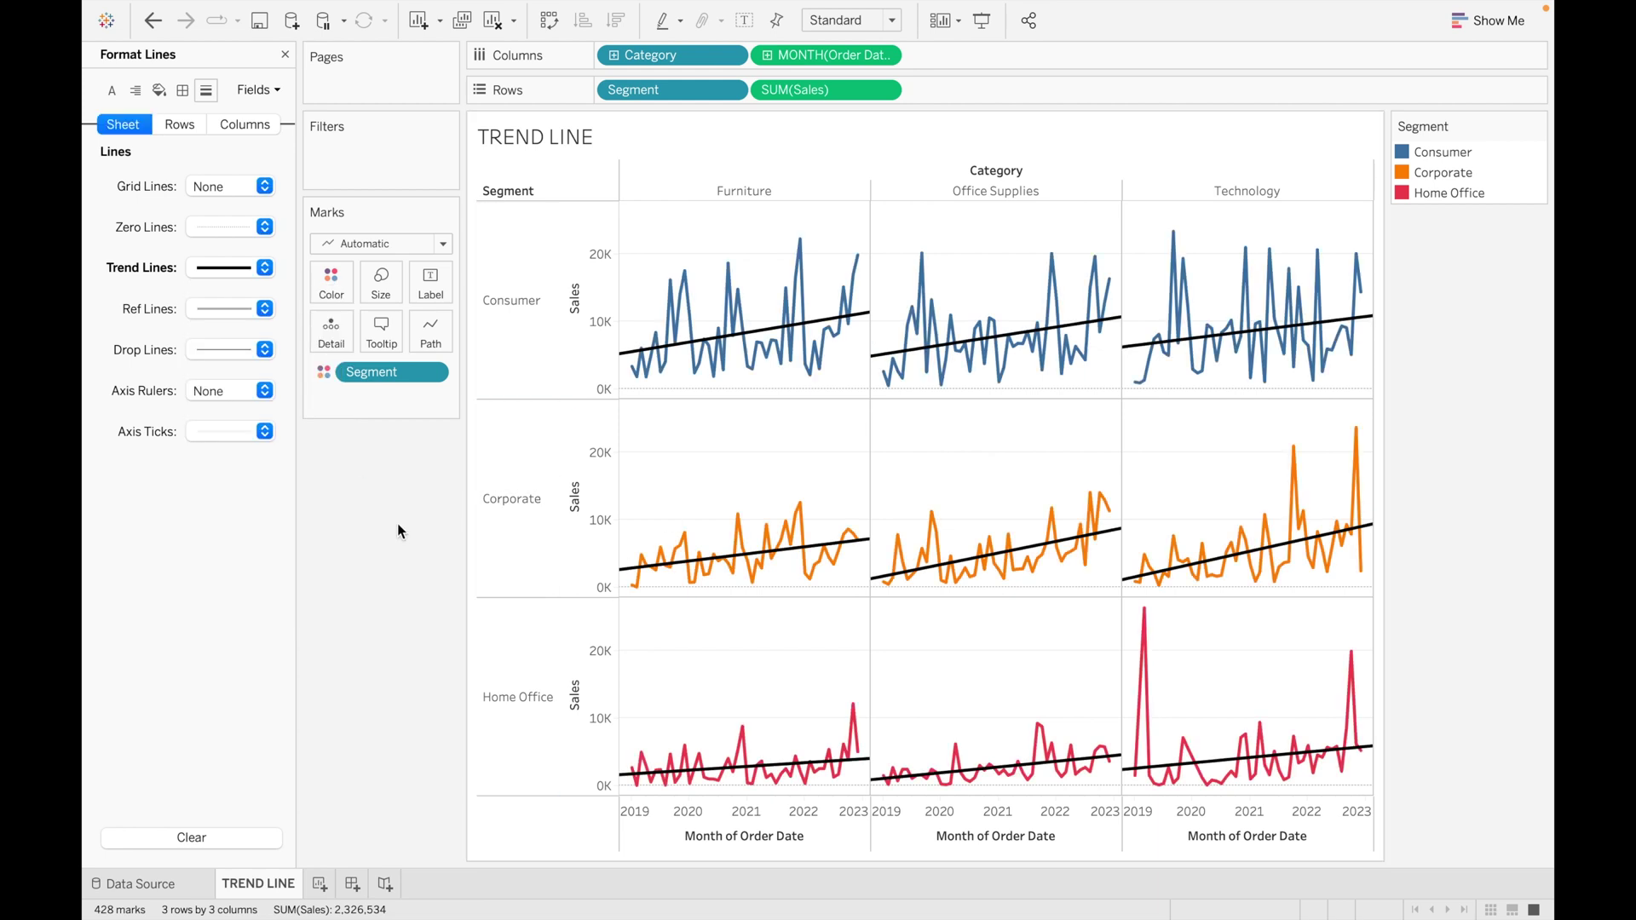
Remove the trend lines through the Consumer Furniture line and undo the removal.
right_click(866, 314)
key("Escape")
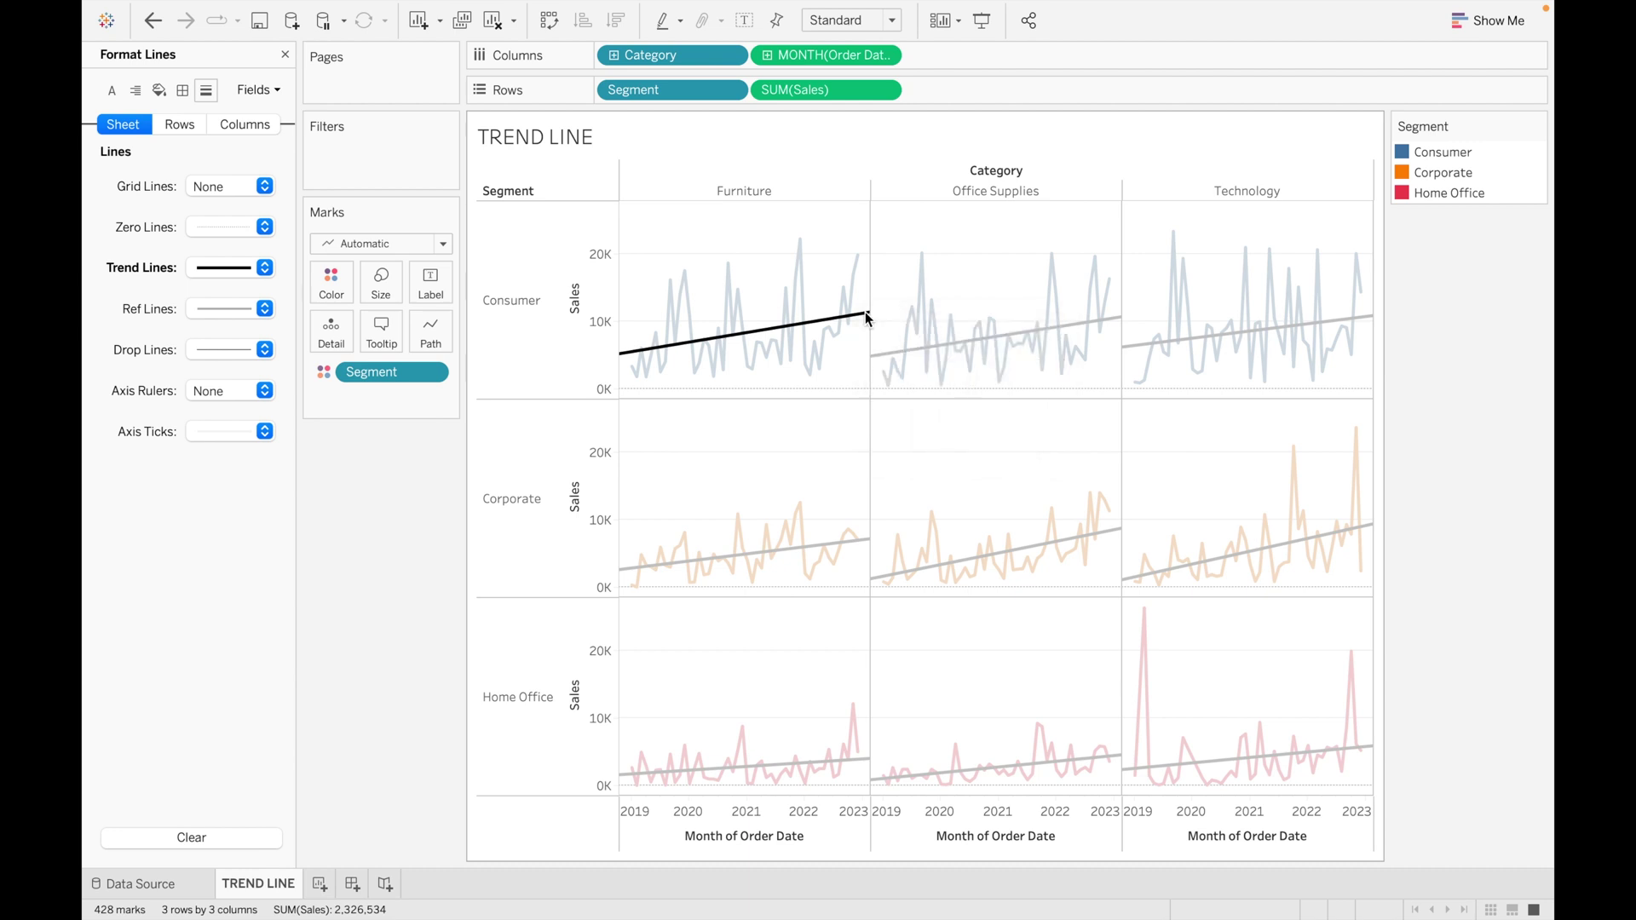
left_click(865, 317)
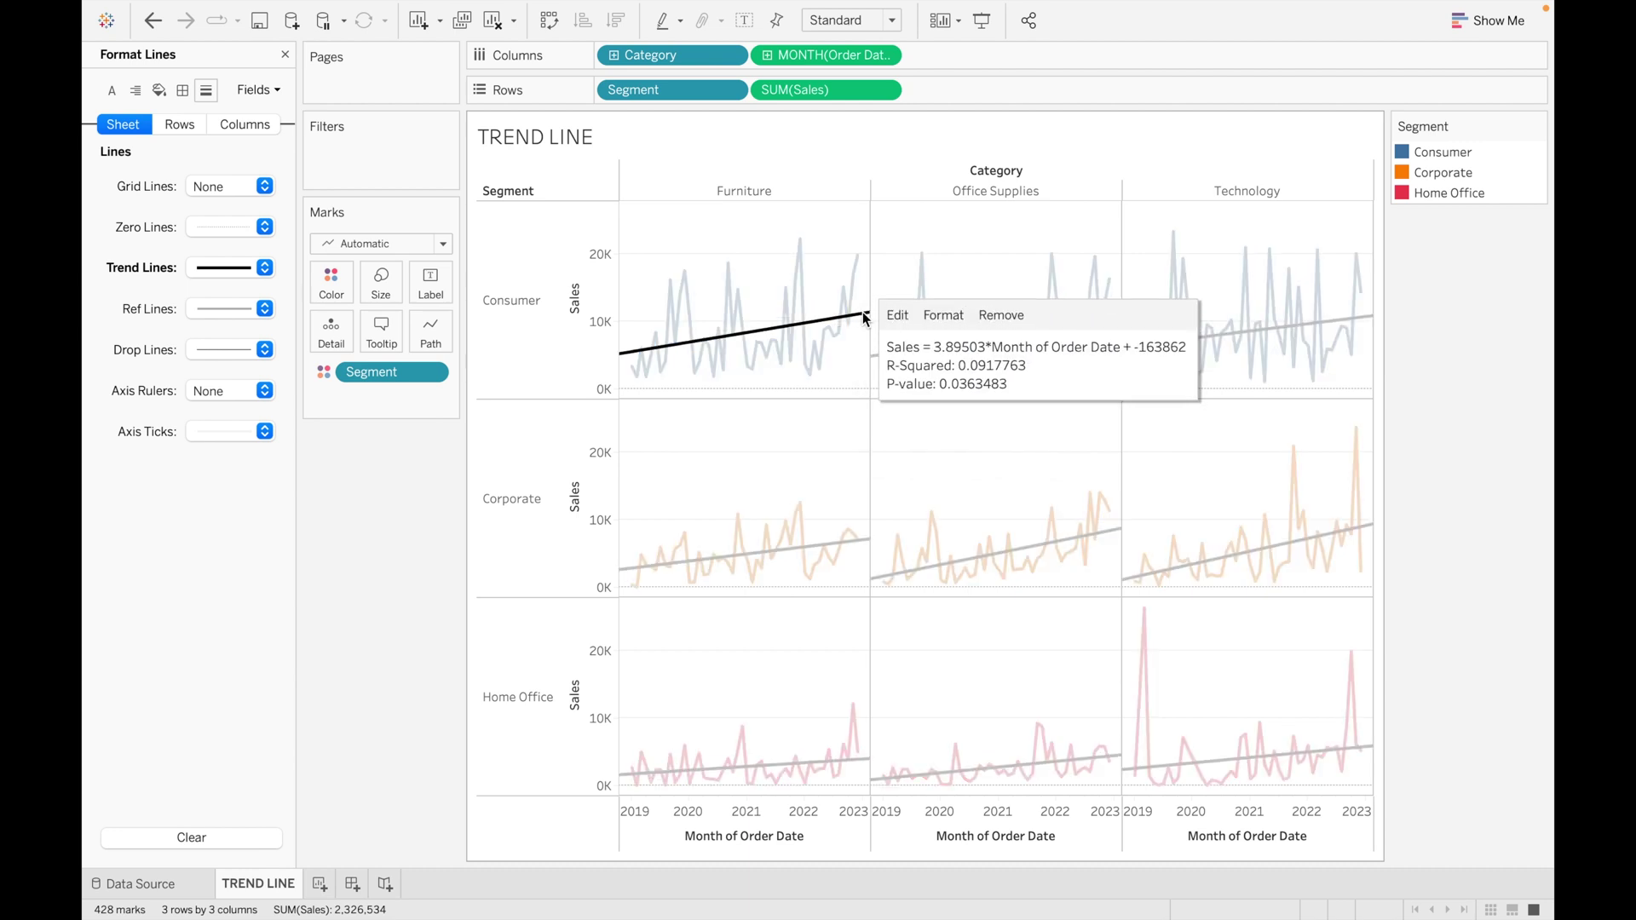
left_click(989, 316)
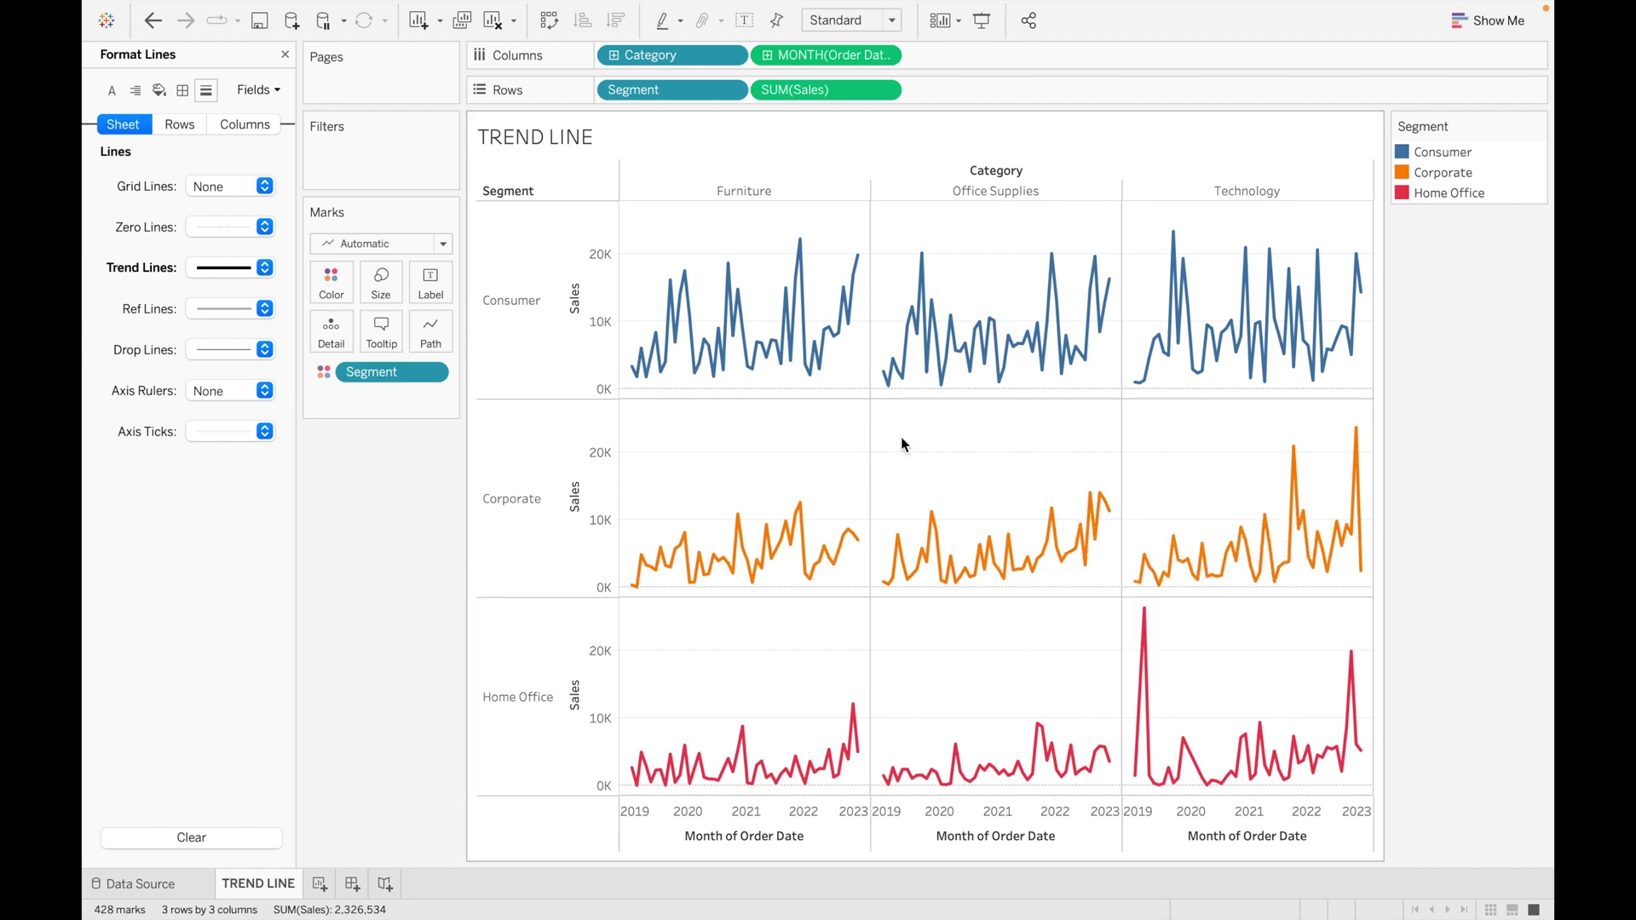
key("ctrl+z")
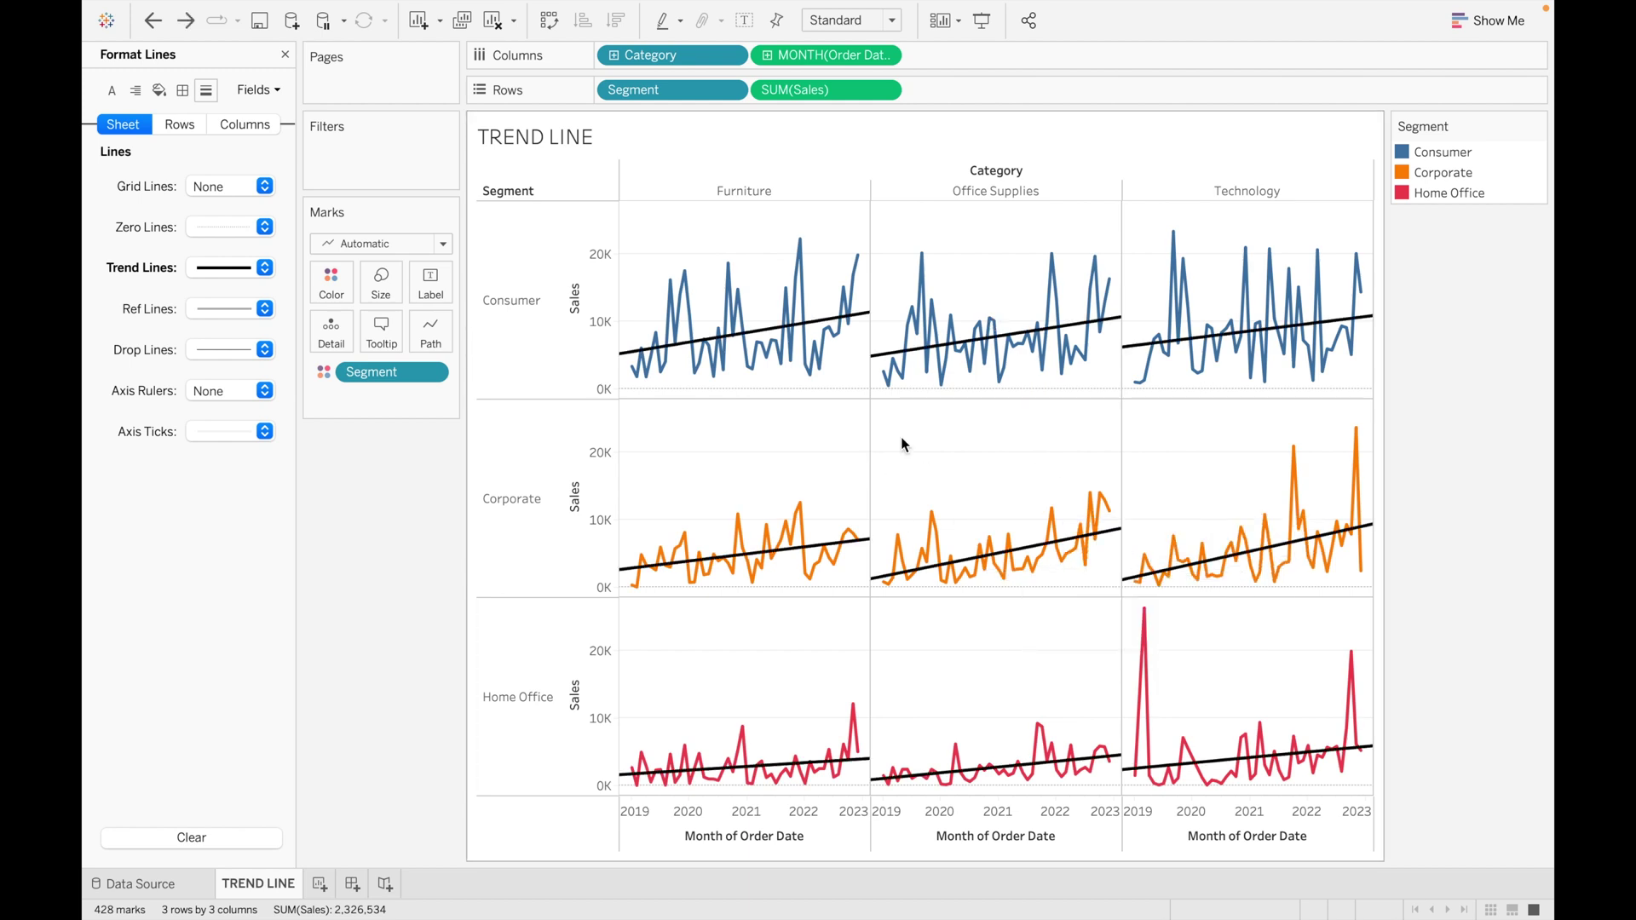
View the description of the Consumer Furniture trend line, copy its contents and close it.
mouse_move(867, 322)
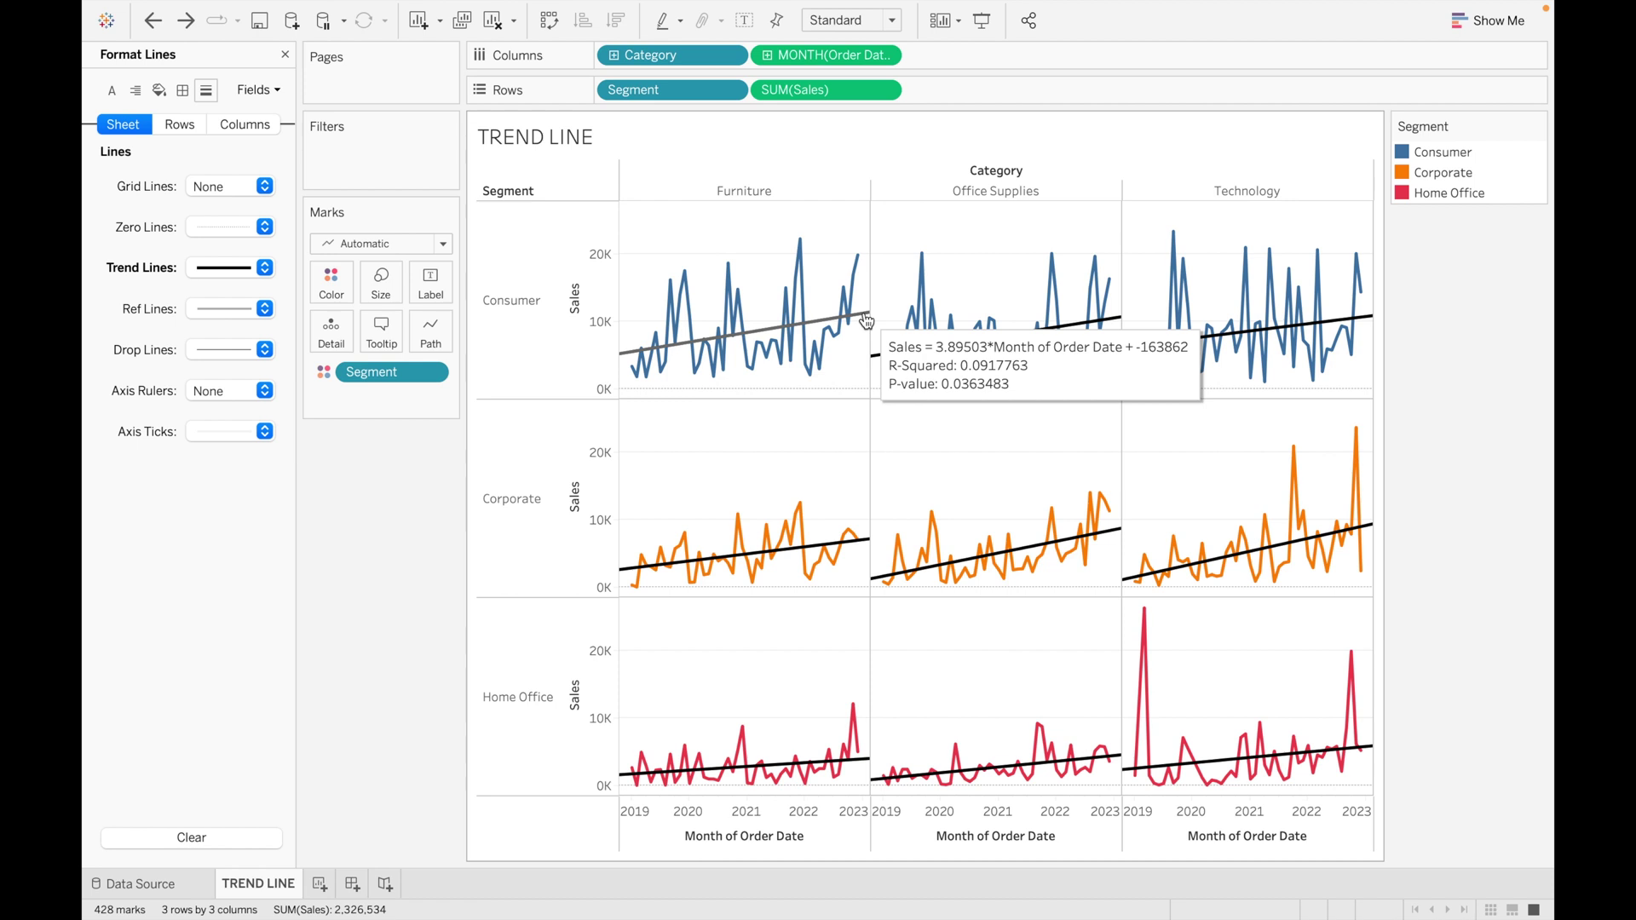
left_click(866, 321)
right_click(867, 319)
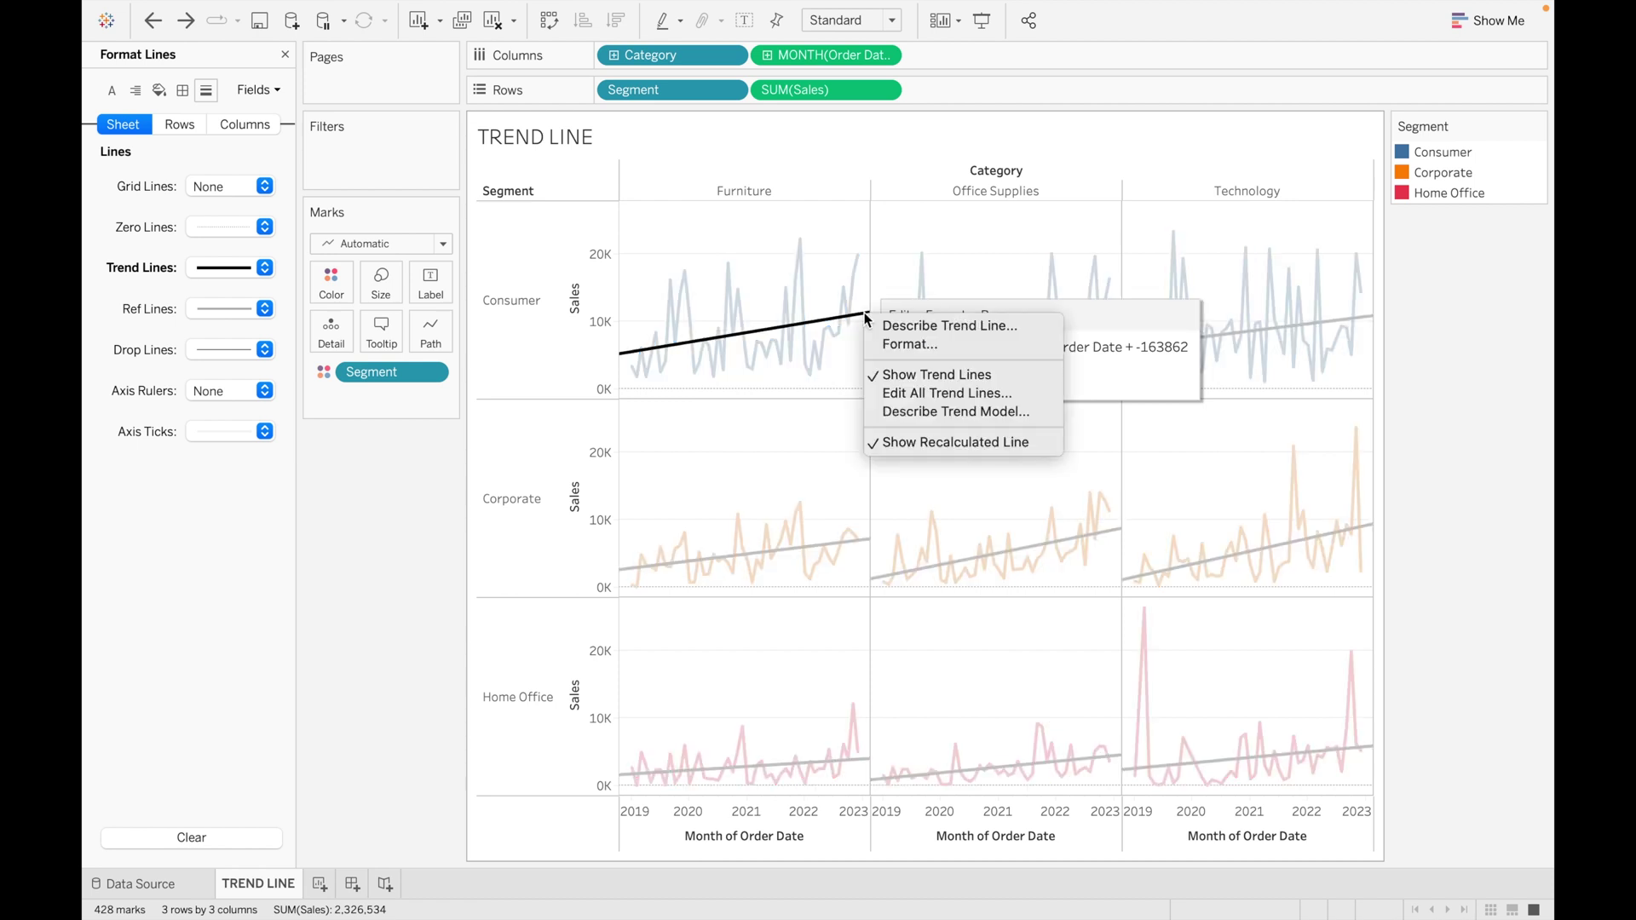
left_click(893, 326)
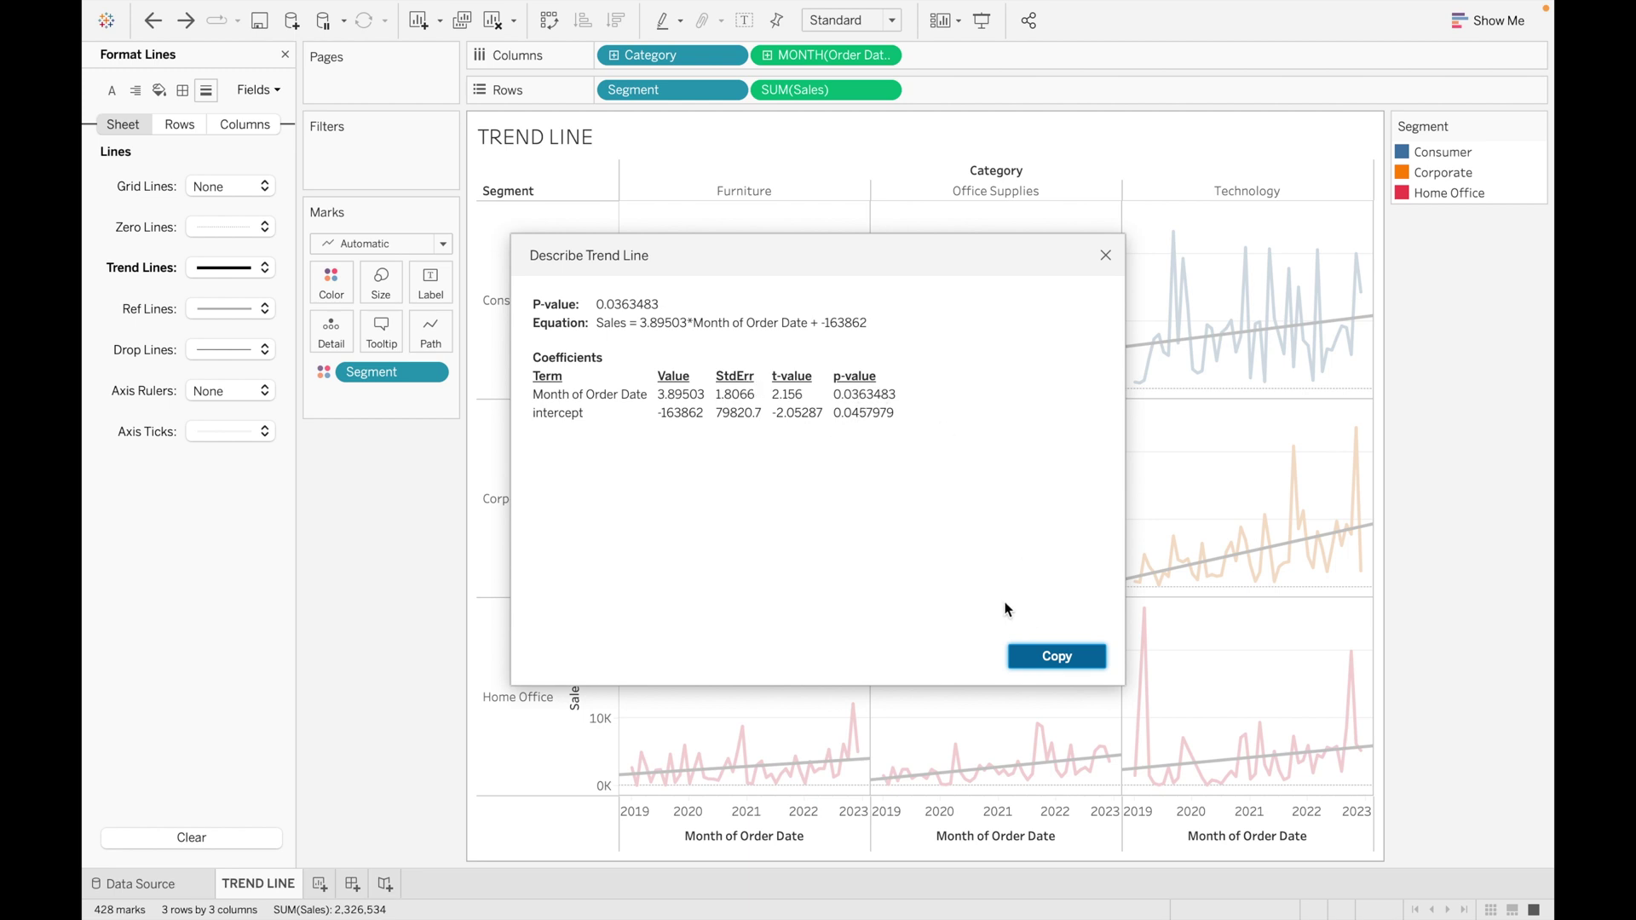
left_click(1062, 661)
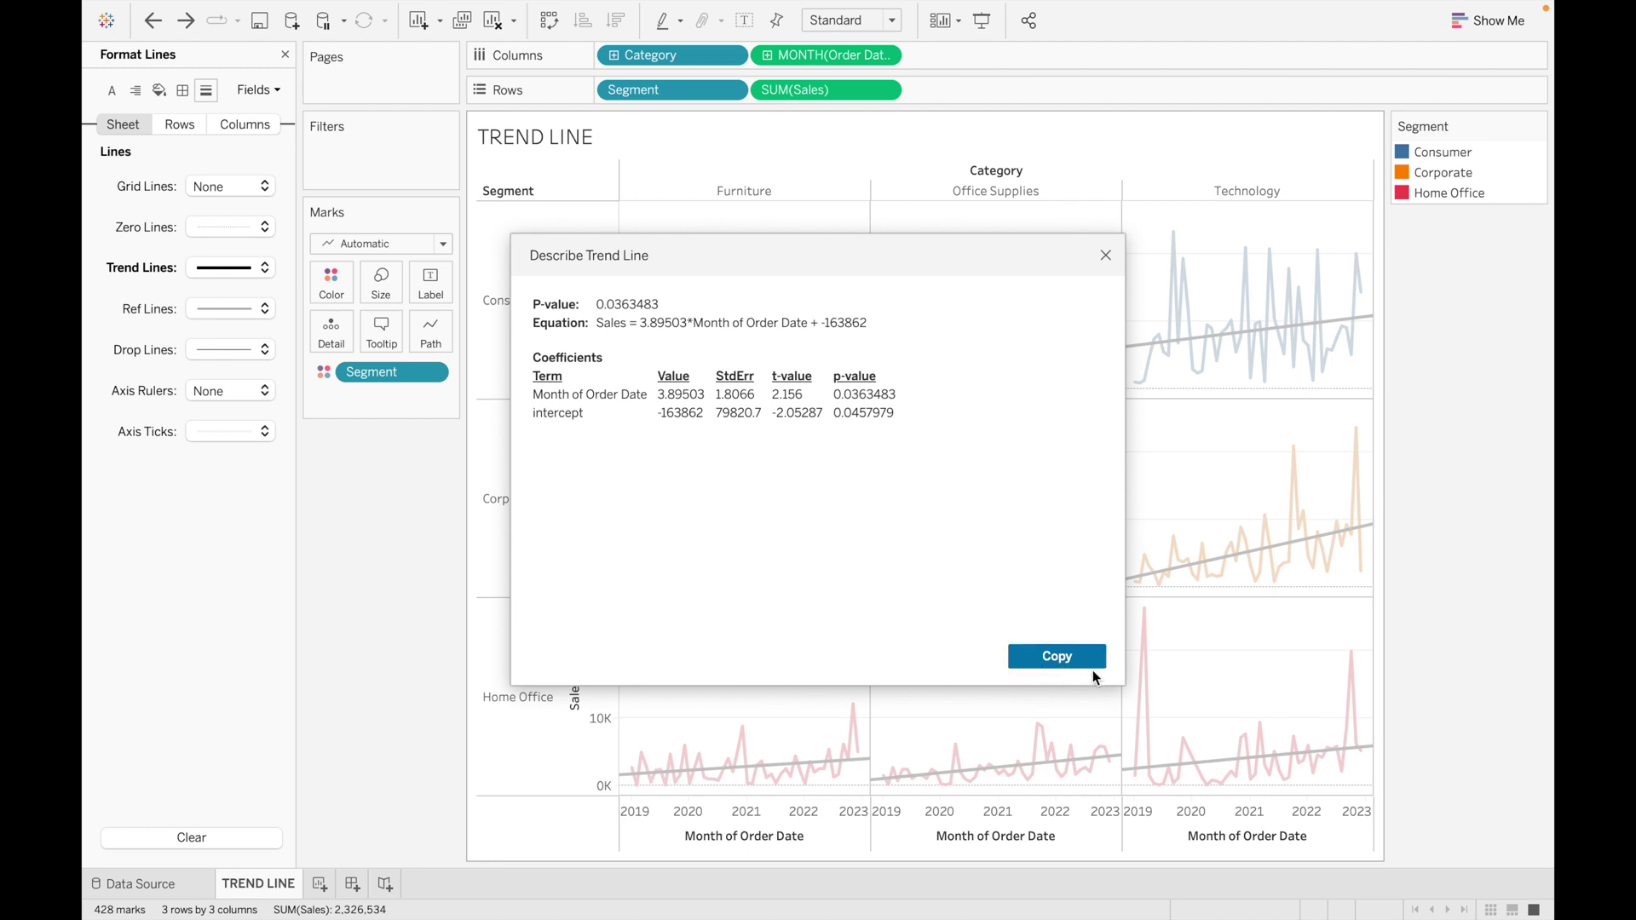
left_click(1105, 256)
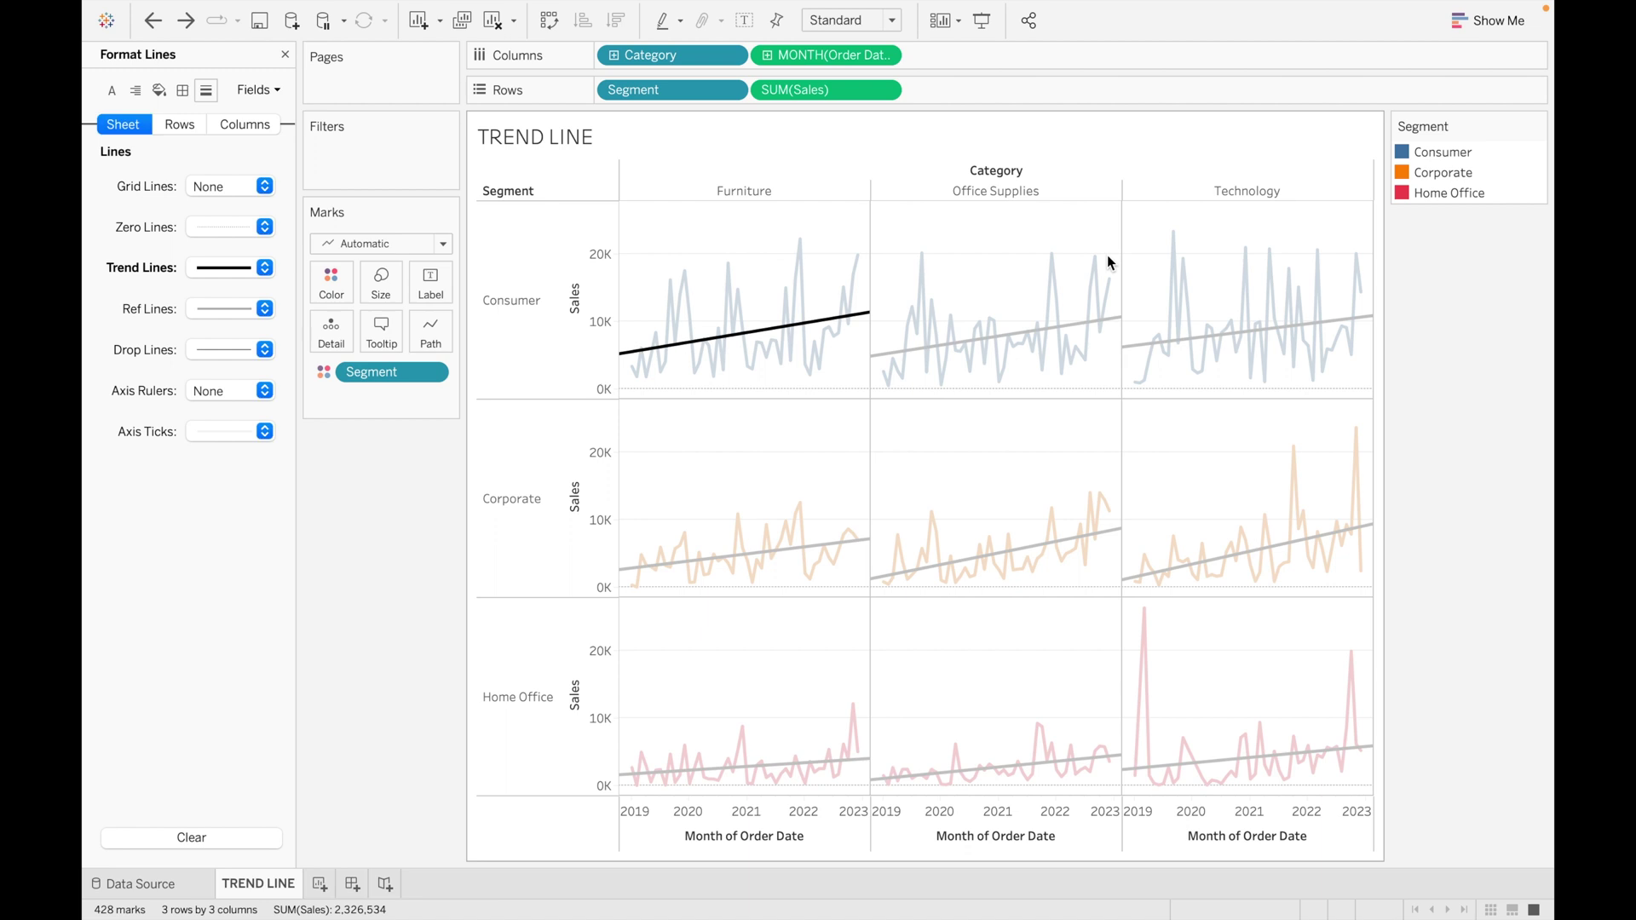
Review the trend model description, including the analysis of variance and the individual trend line coefficients, and close it.
mouse_move(865, 322)
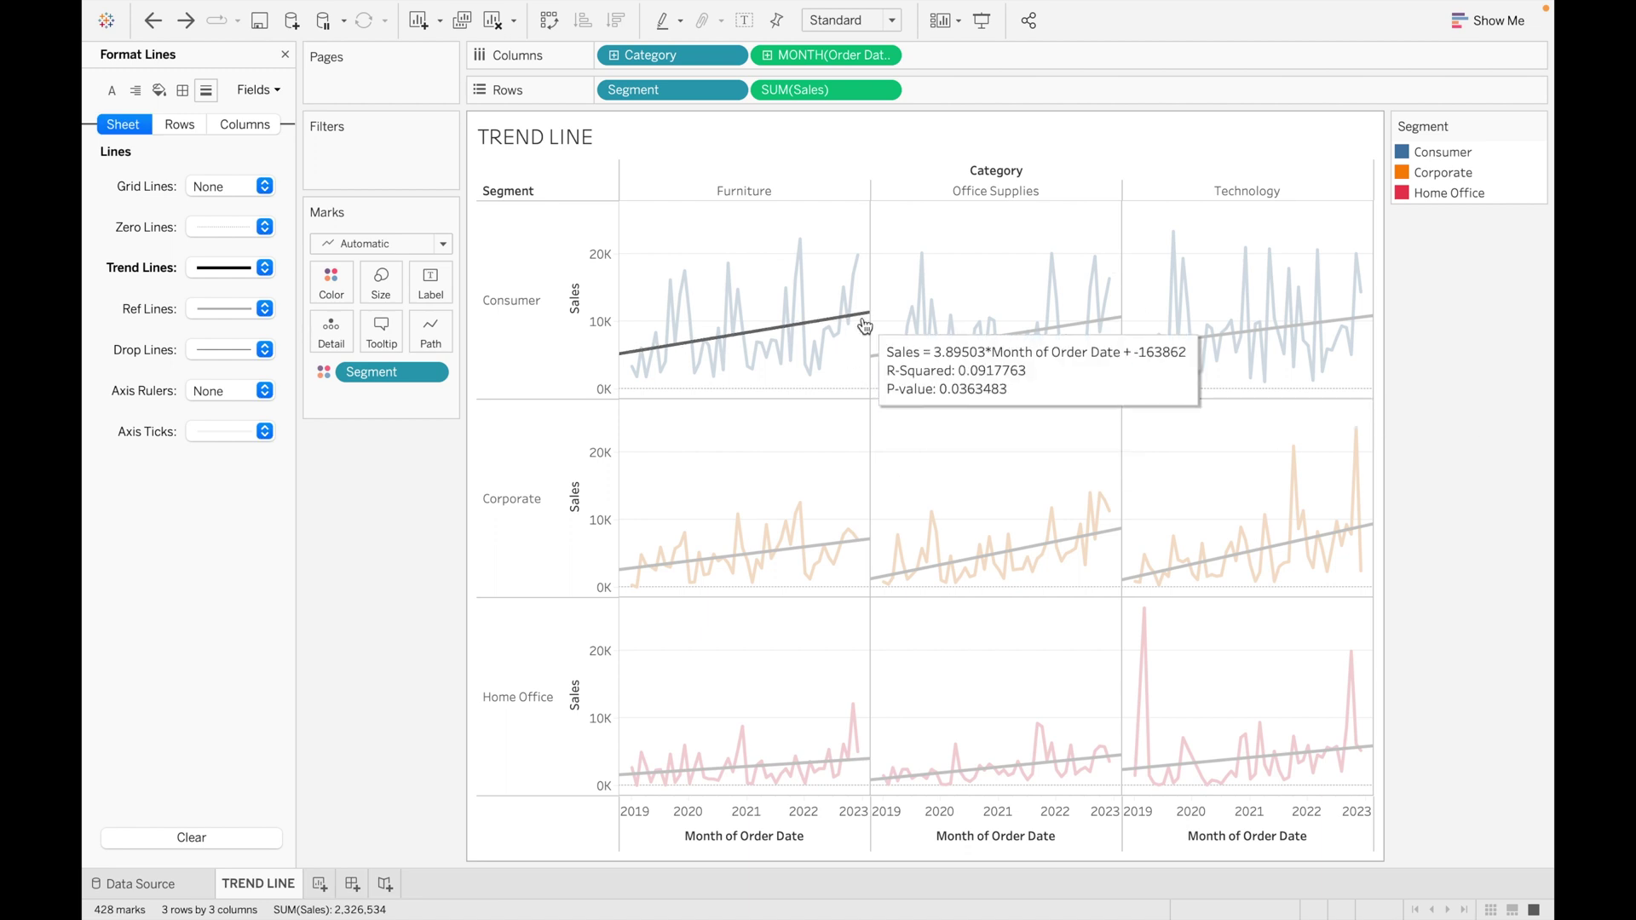
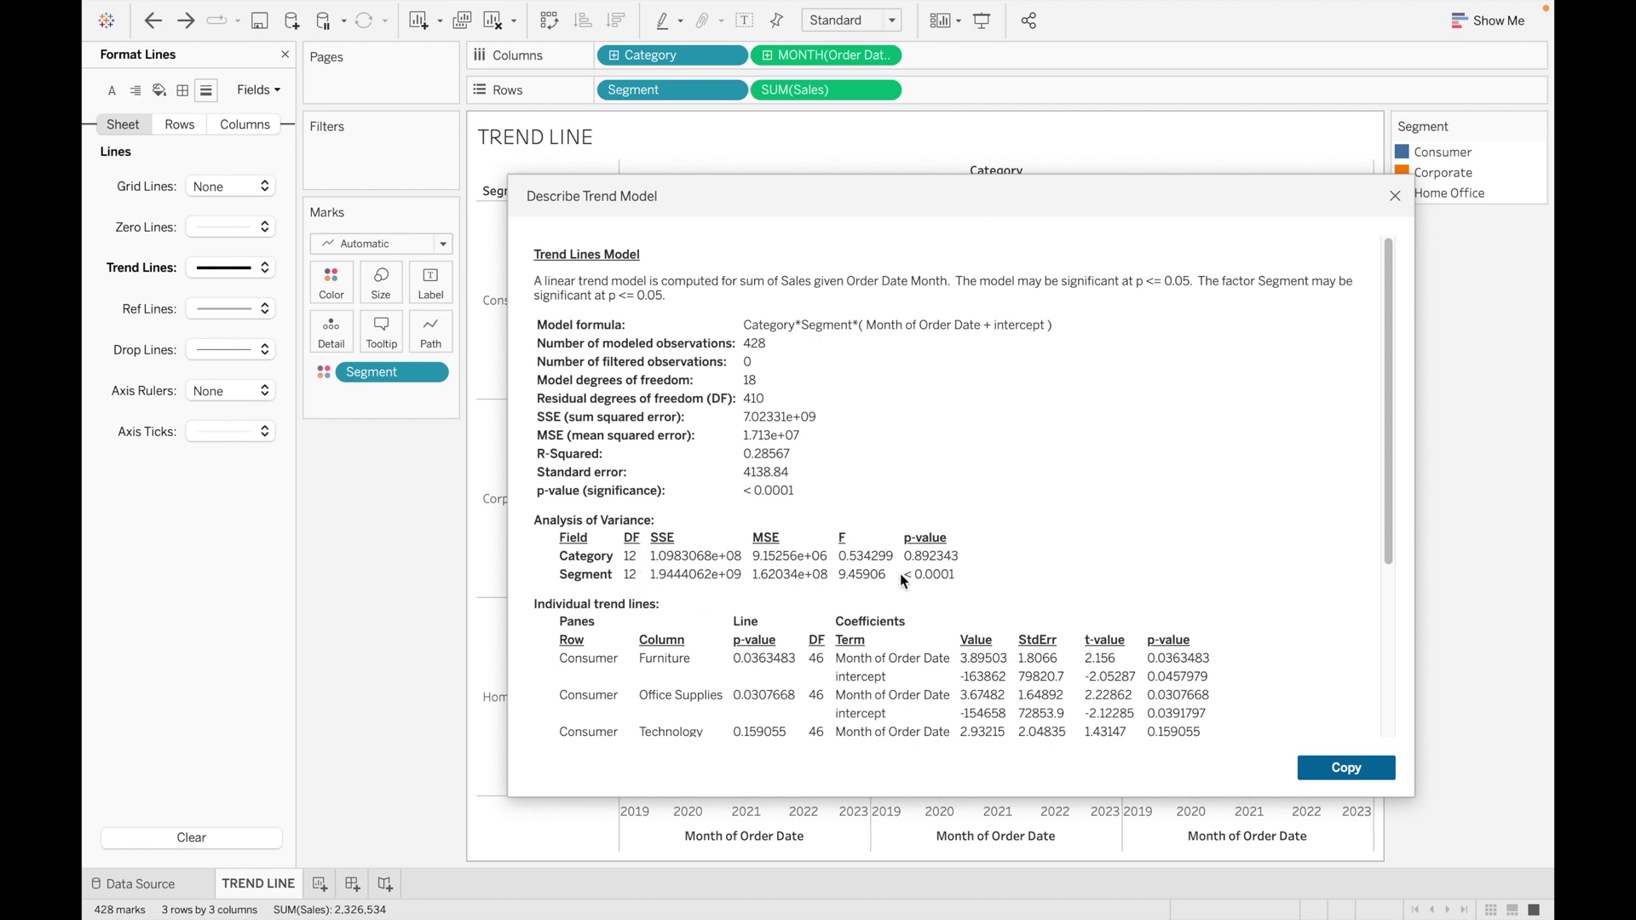
scroll(945, 592, "down", 5)
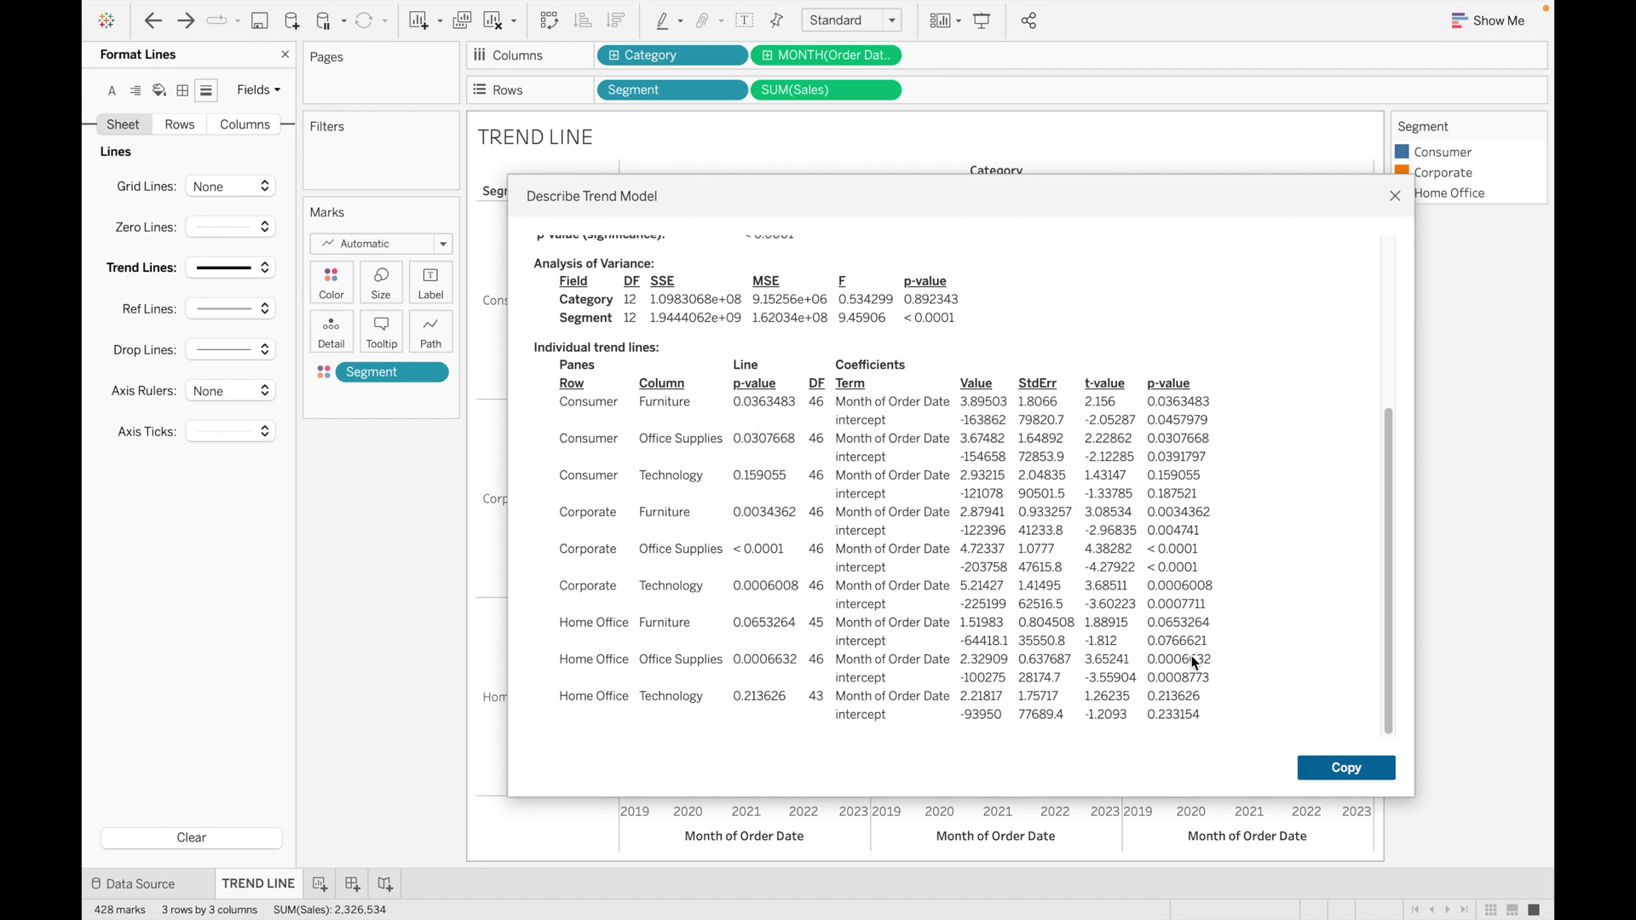
scroll(1191, 659, "up", 5)
scroll(1193, 662, "down", 5)
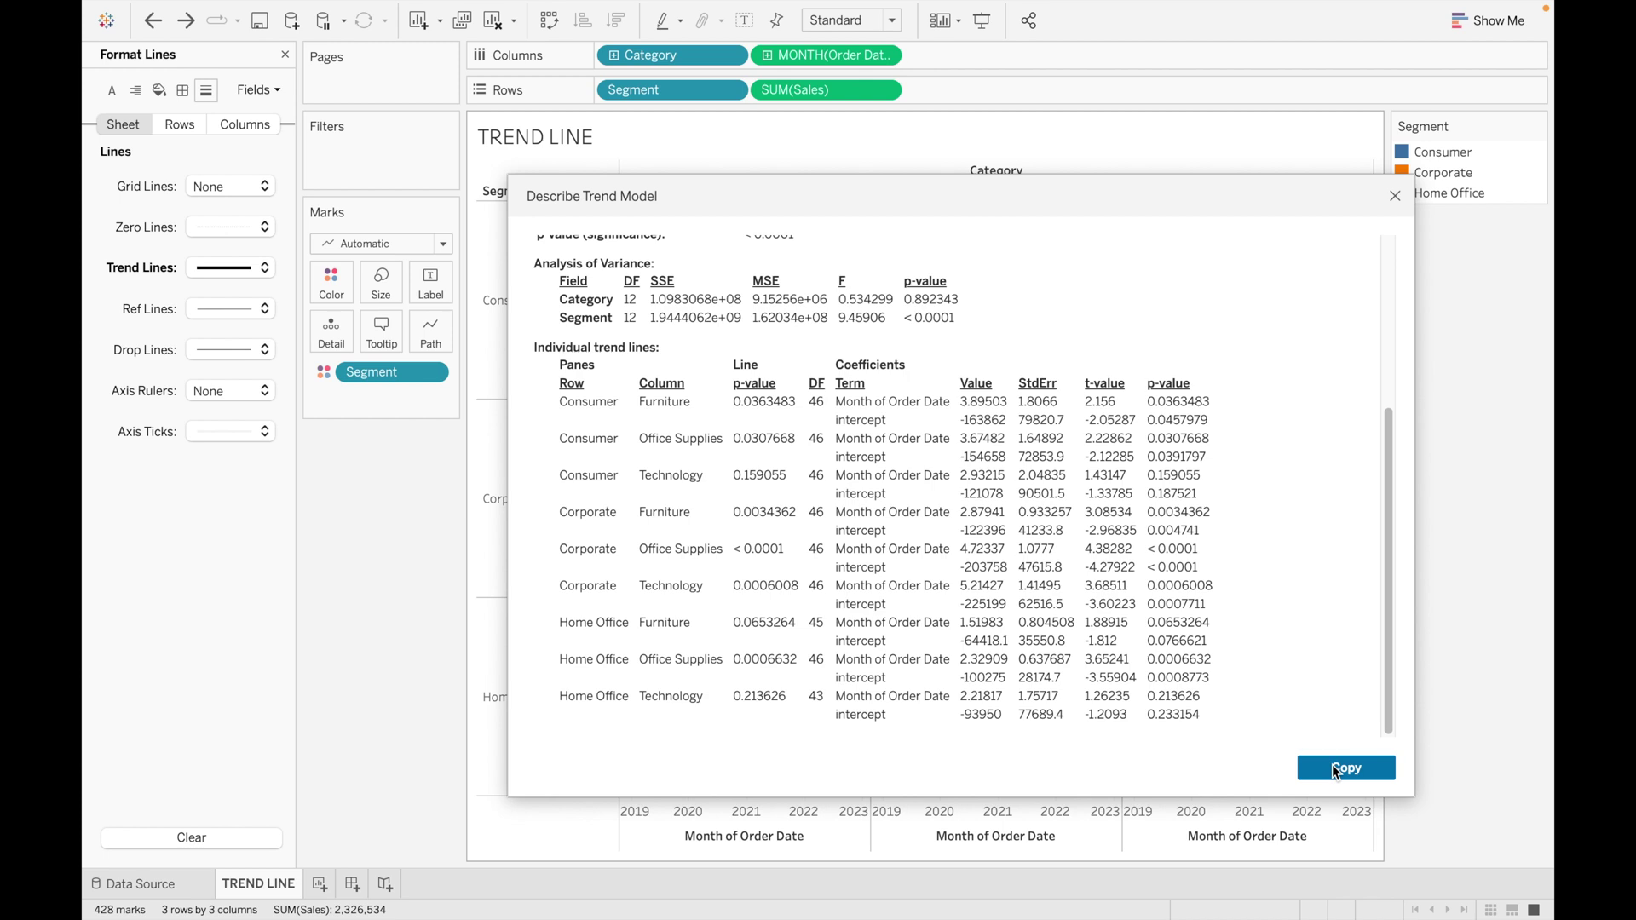
left_click(1395, 197)
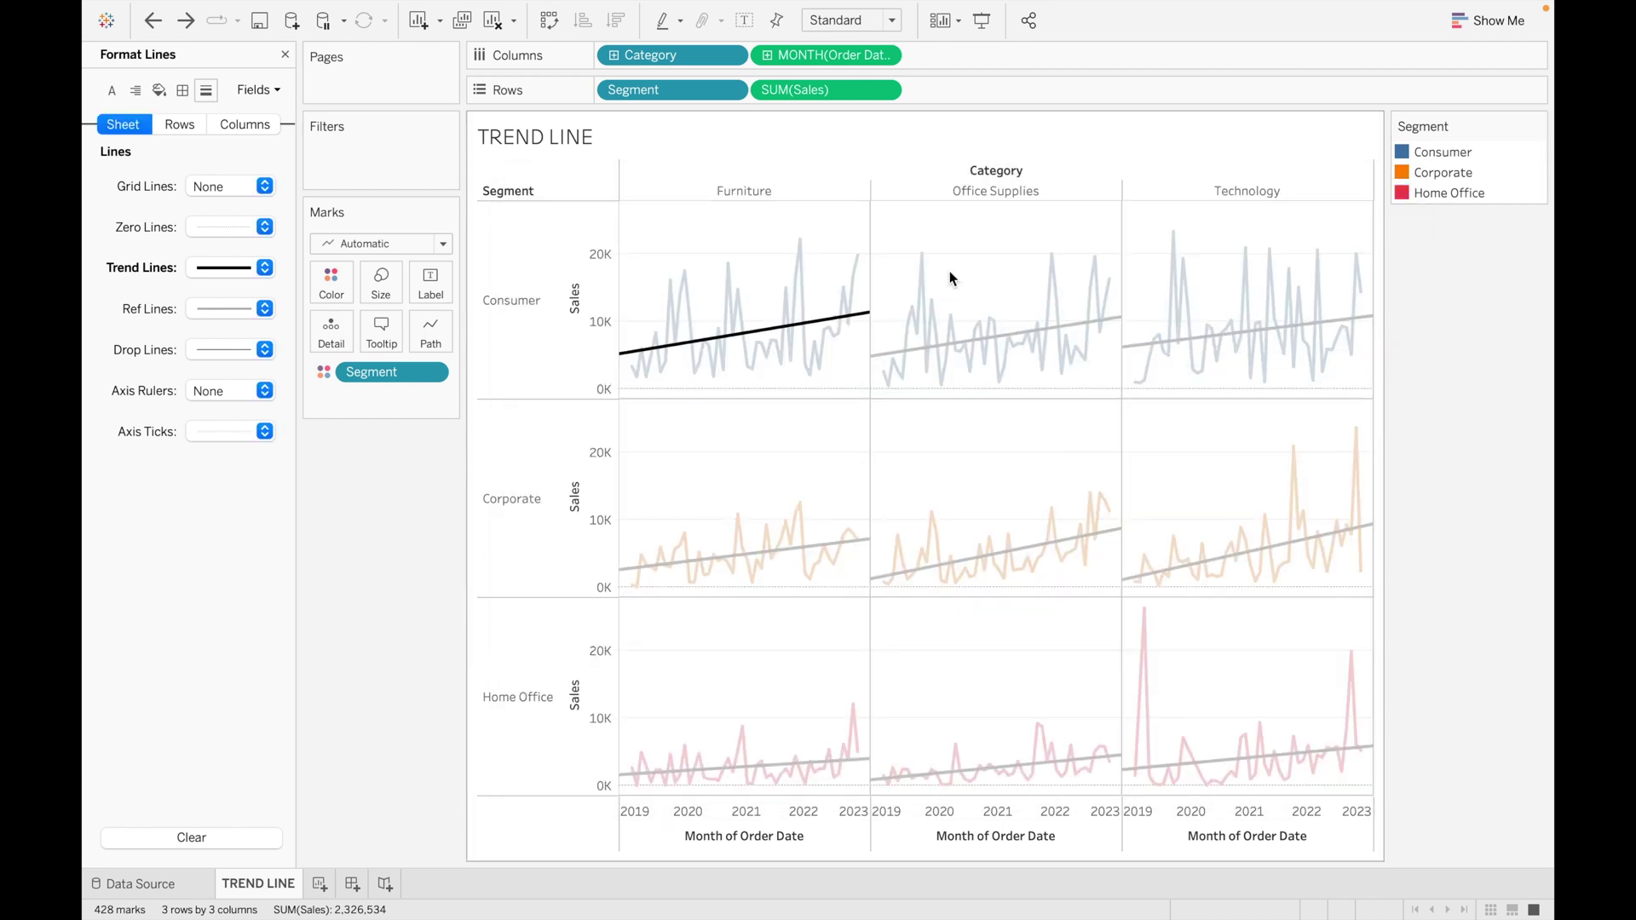
Review the options for all trend lines from the Consumer Furniture line and accept them without changes.
left_click(862, 321)
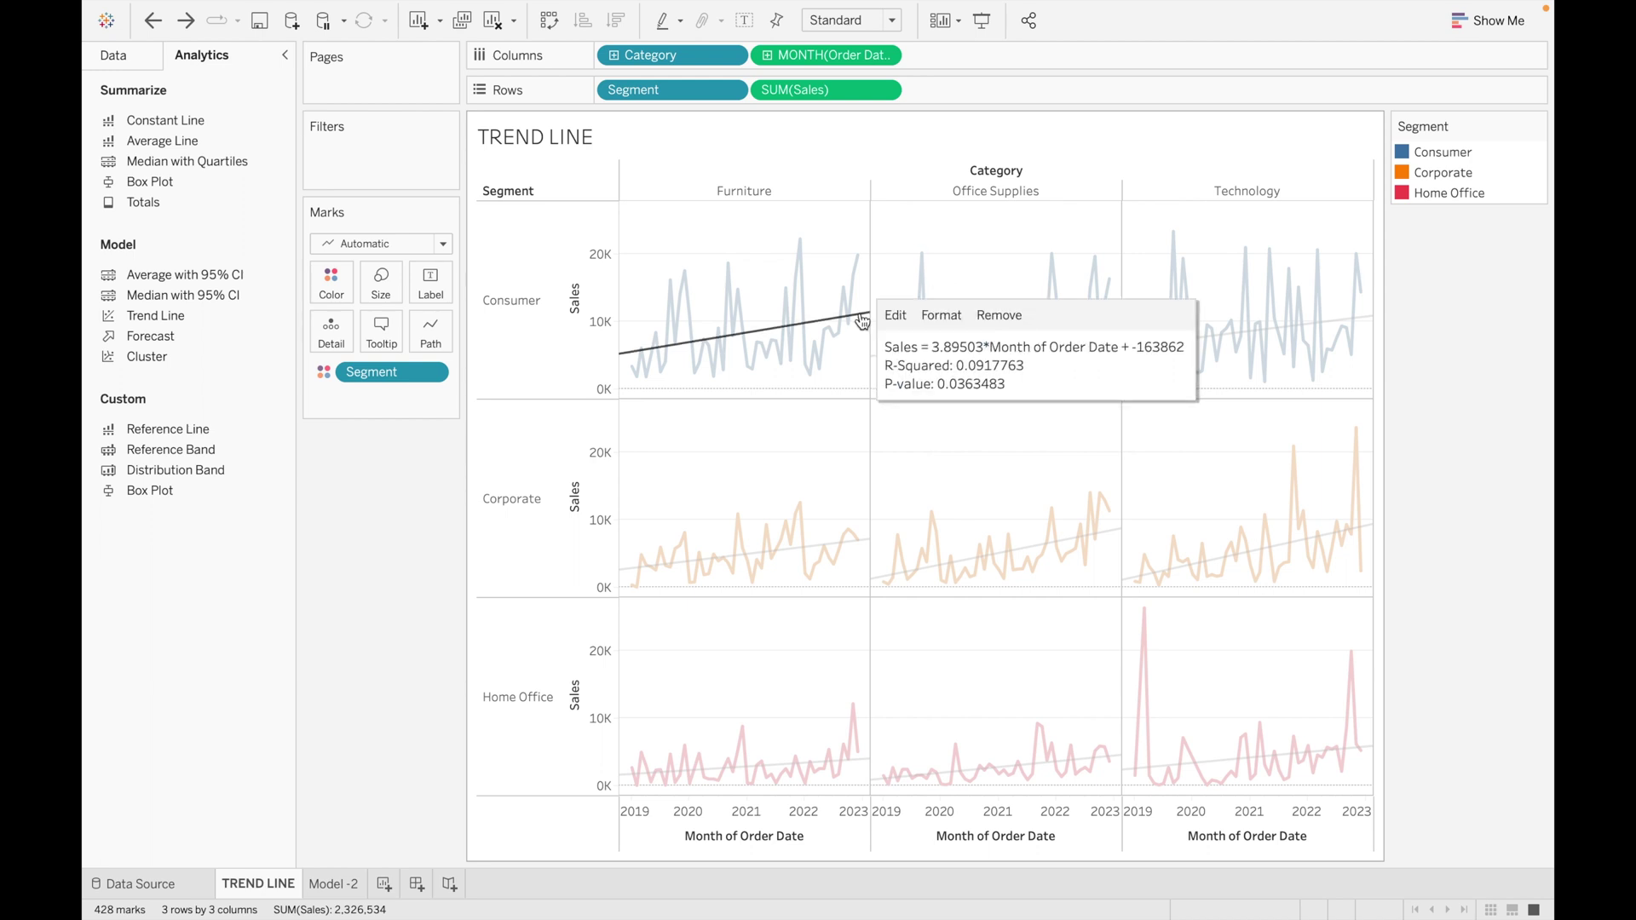
right_click(863, 320)
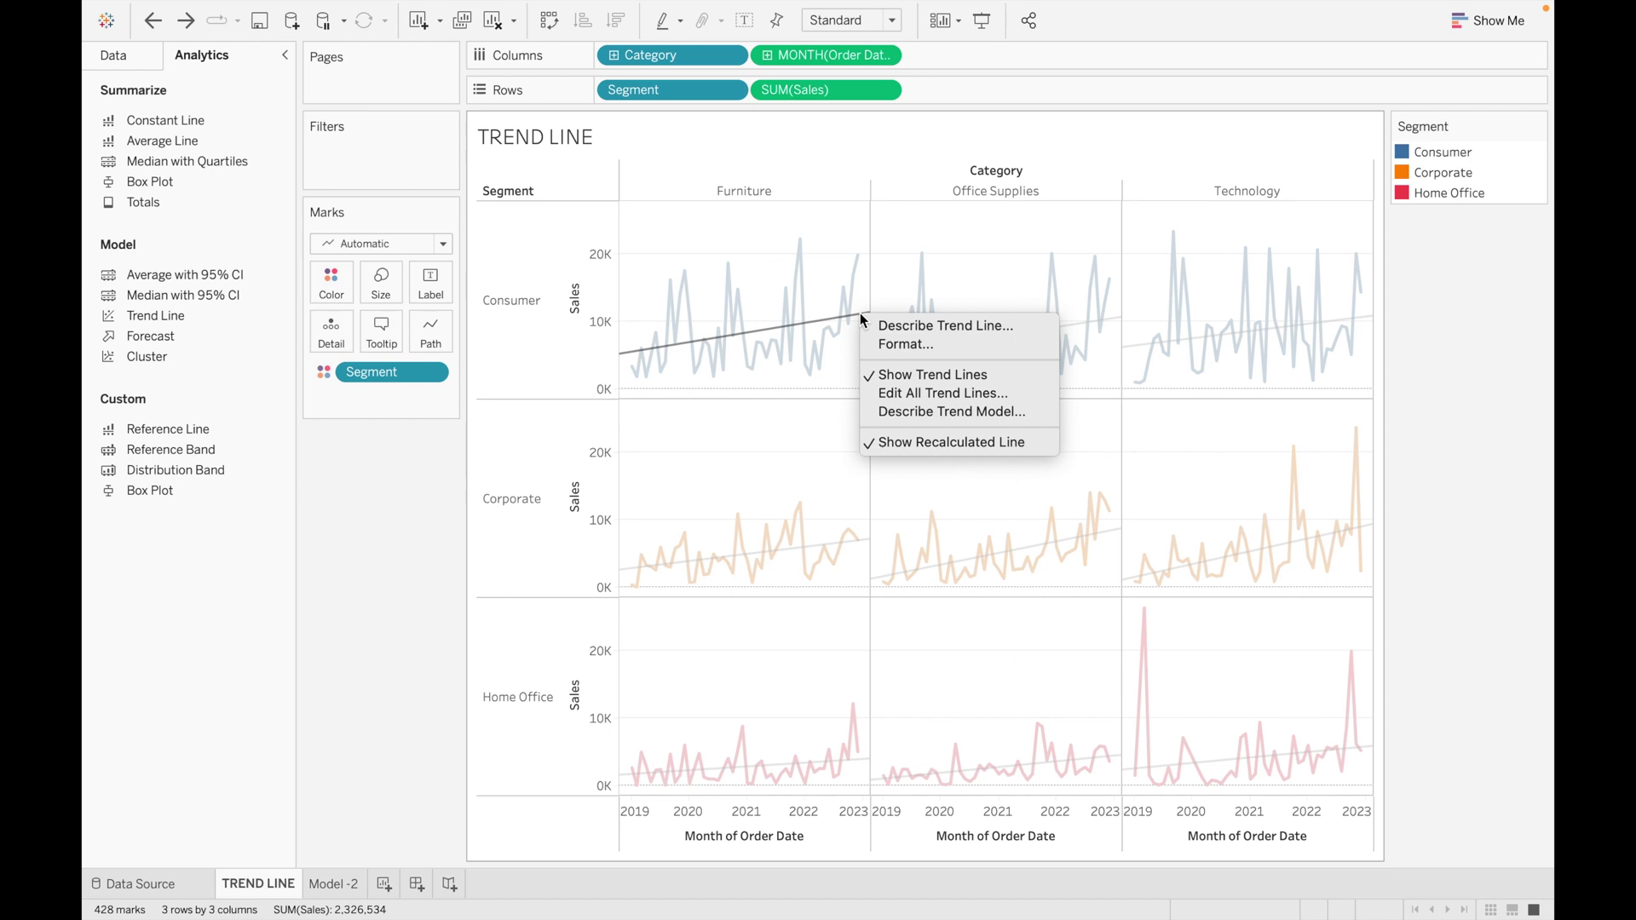
left_click(906, 394)
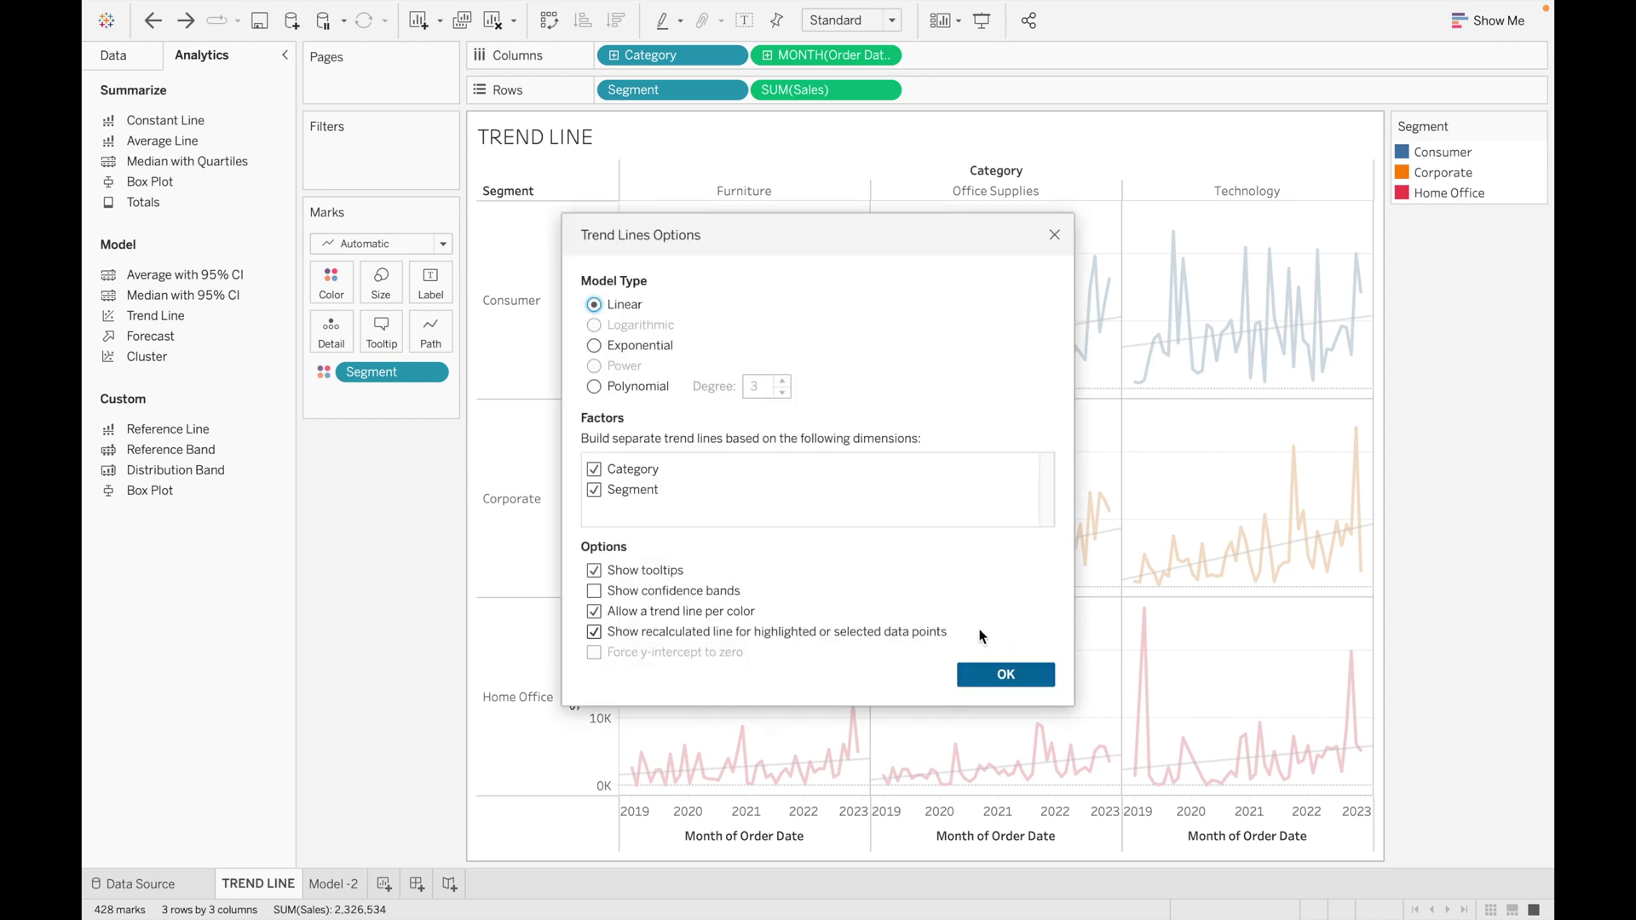
left_click(1024, 672)
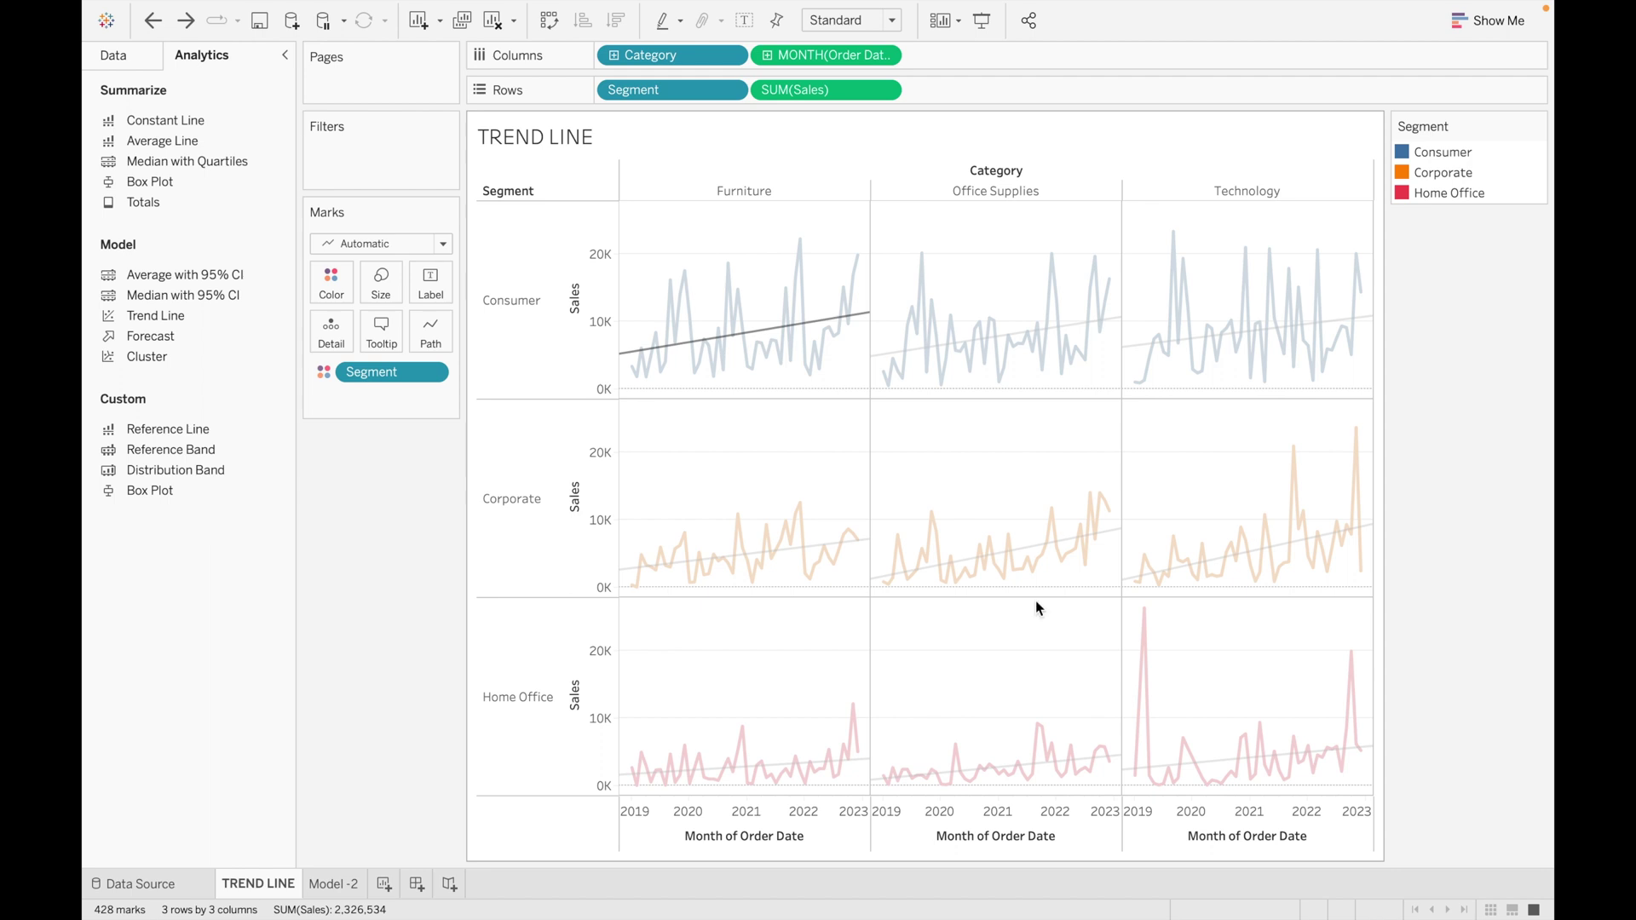
Select a peak mark on the Corporate Furniture line, compare its original and recalculated trend lines, and clear the selection.
right_click(862, 315)
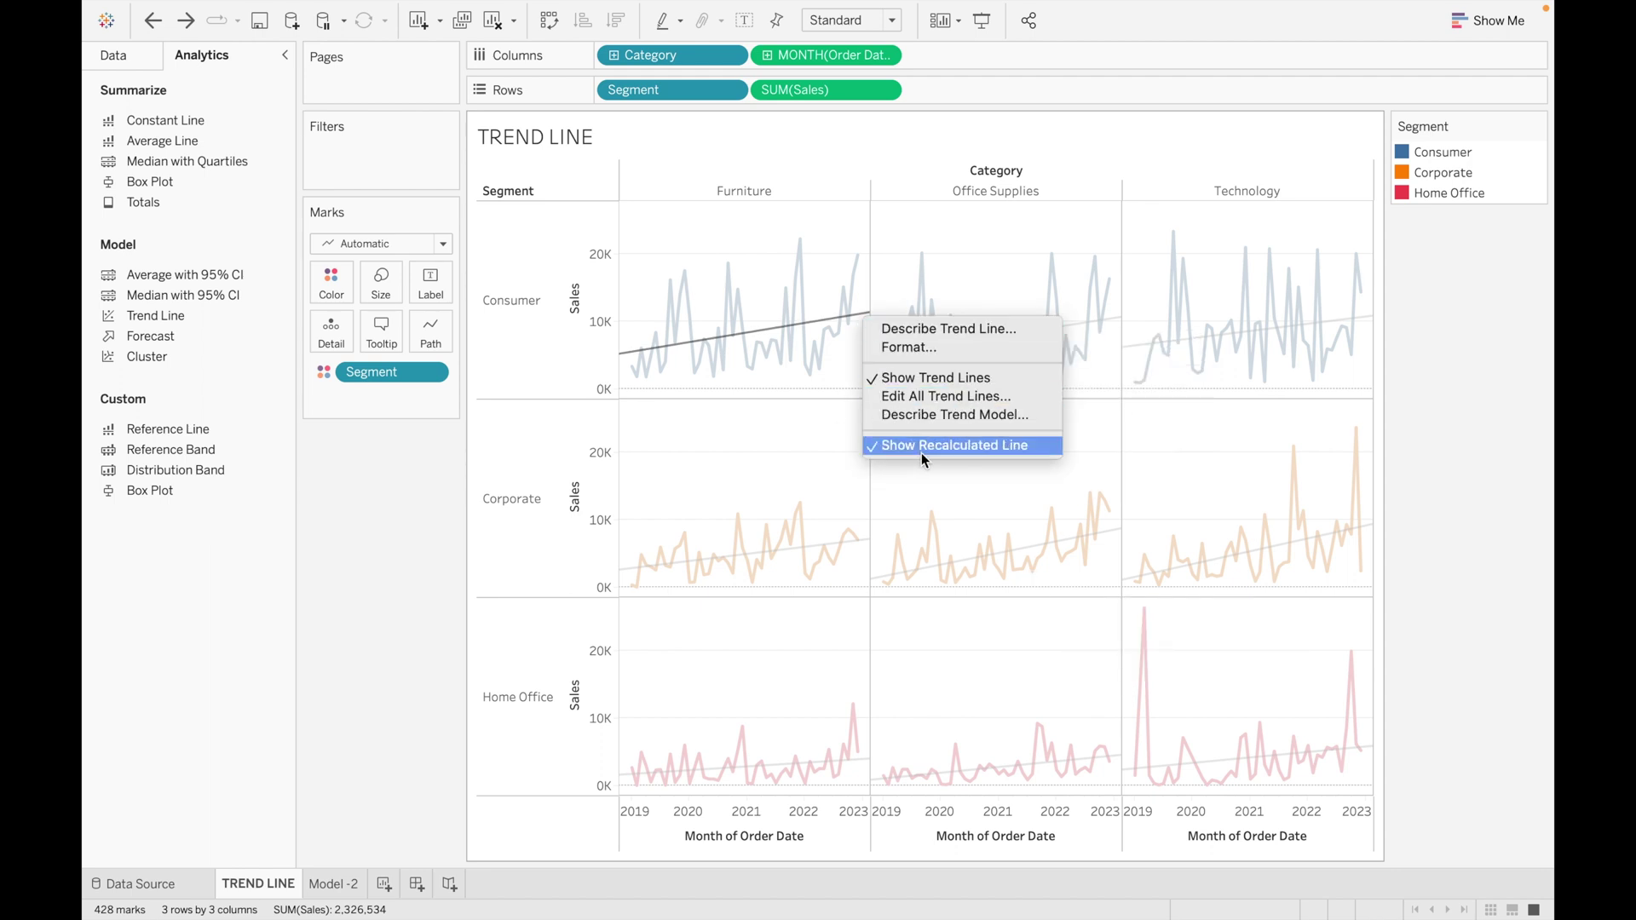
left_click(355, 530)
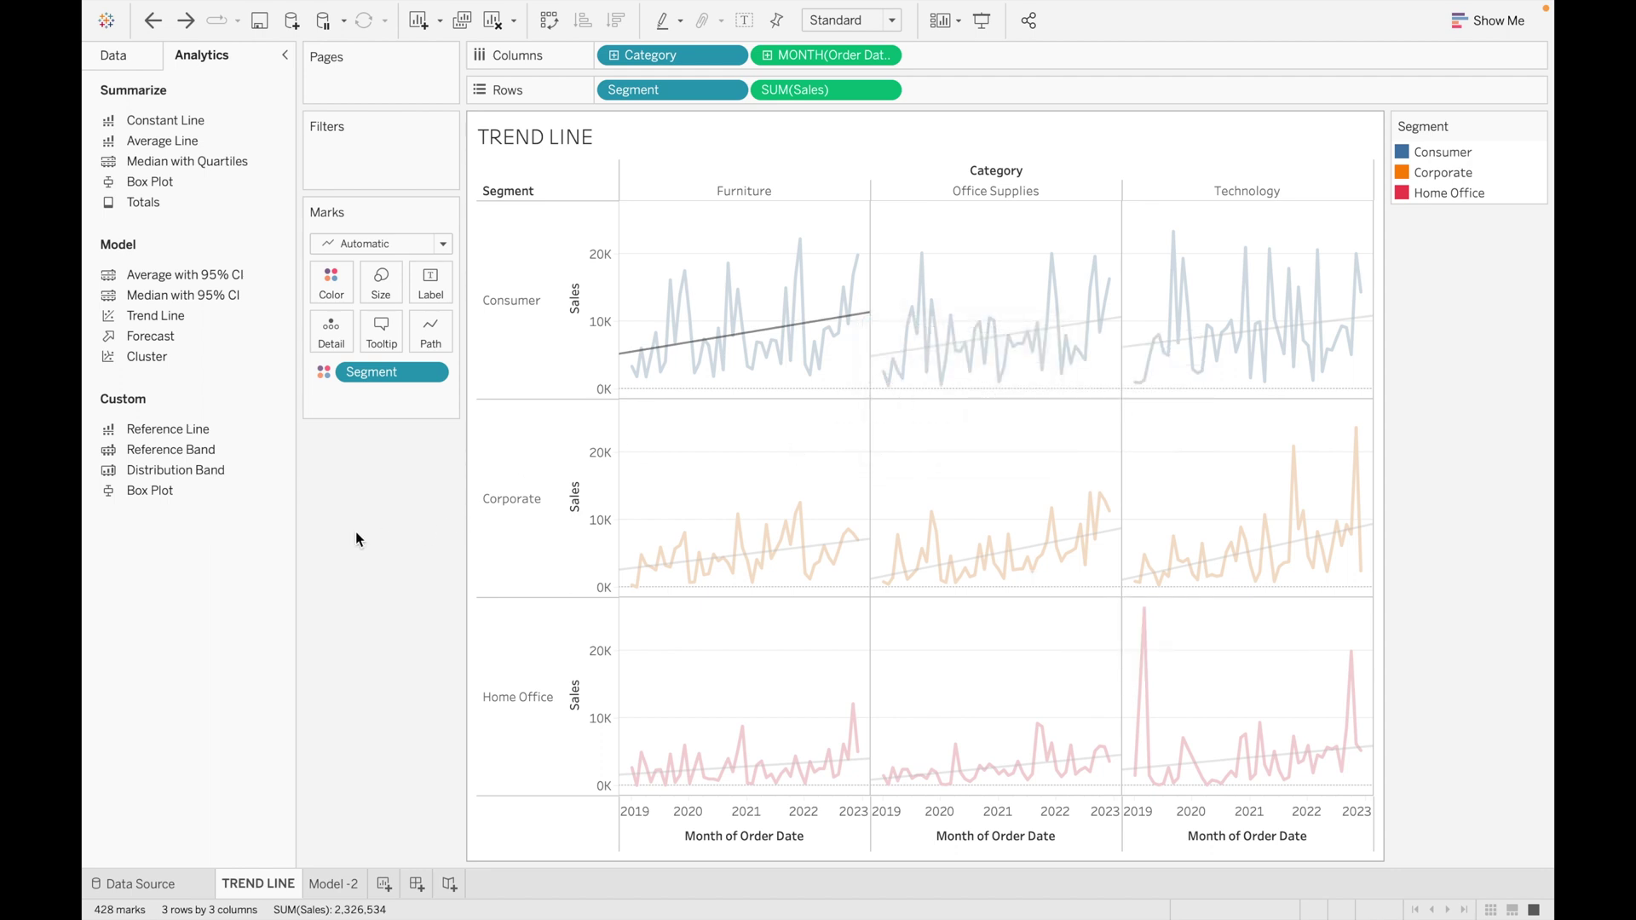
left_click(738, 514)
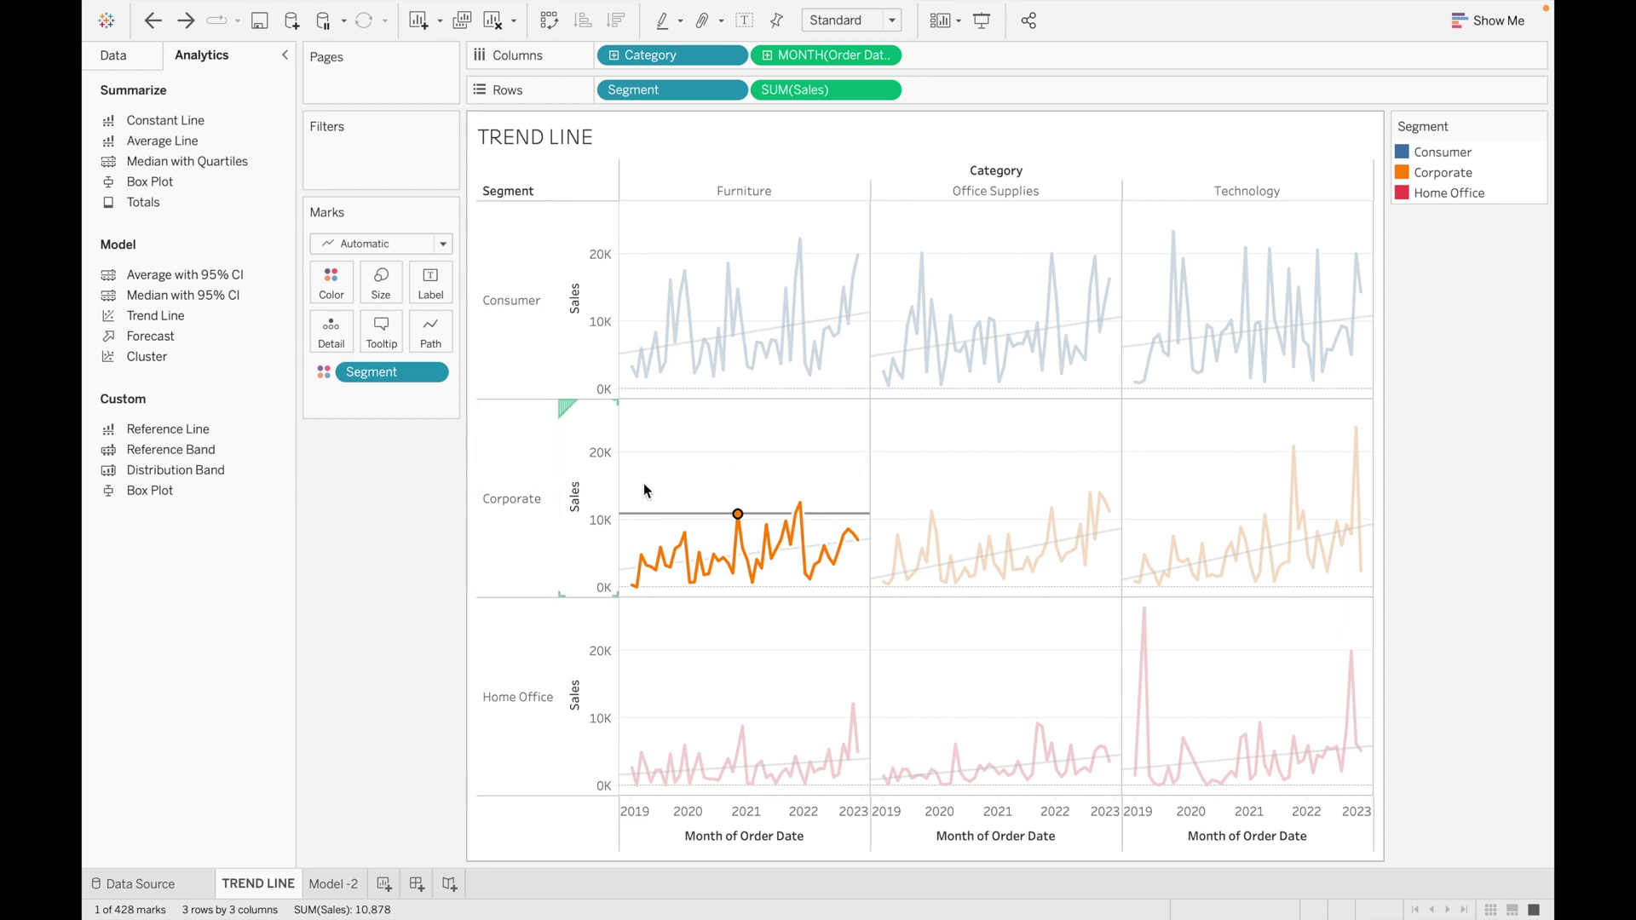
mouse_move(635, 573)
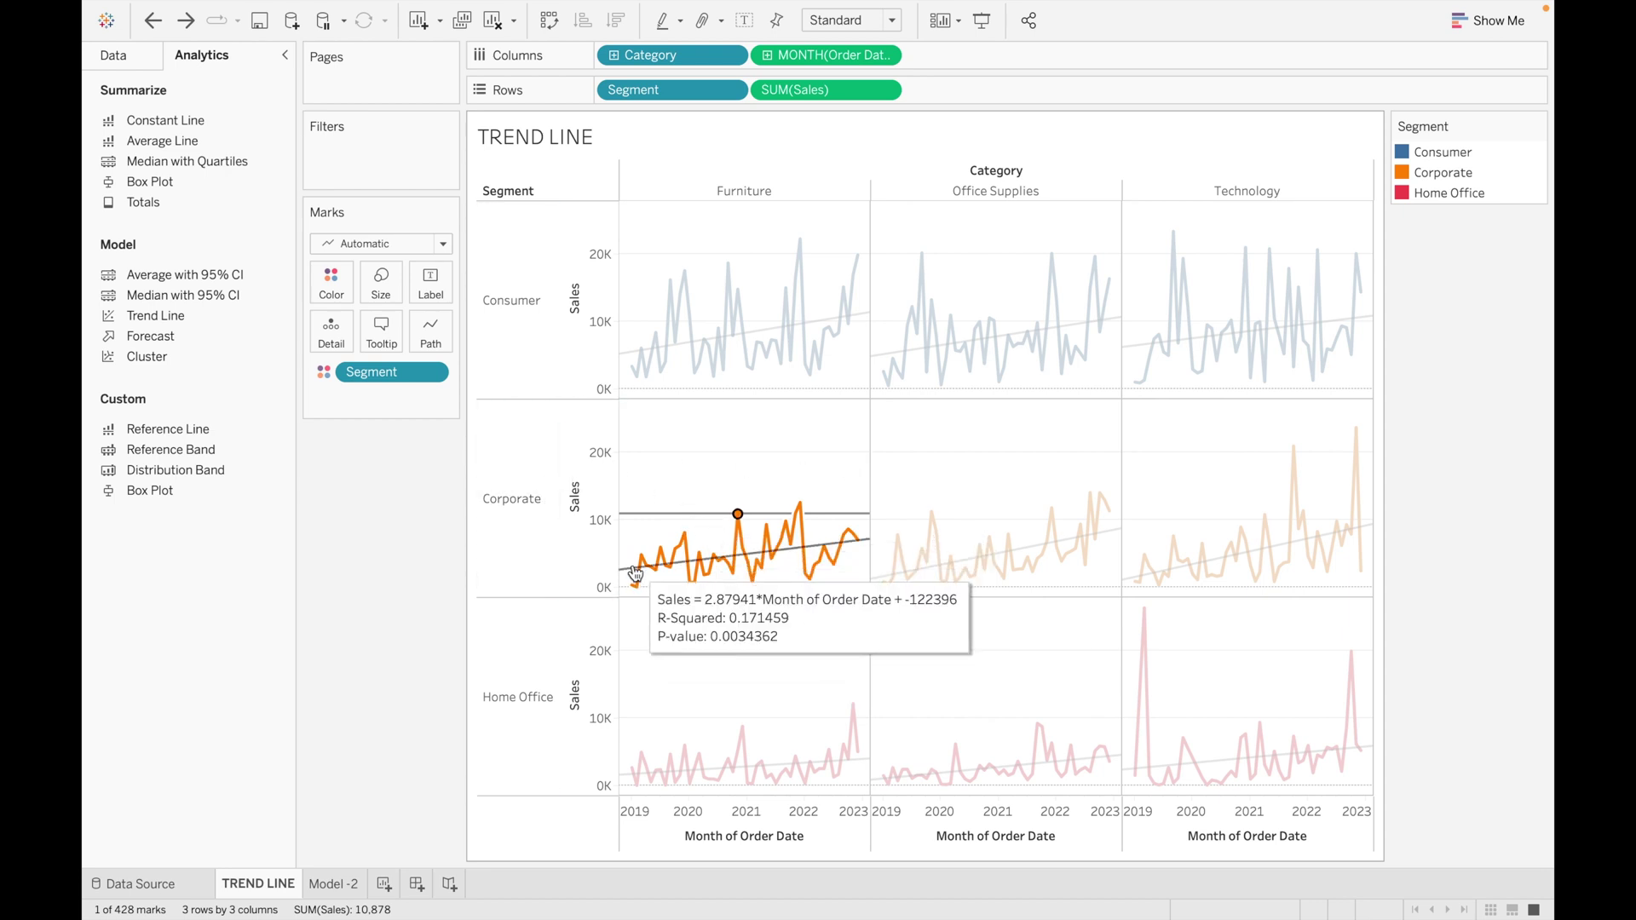
mouse_move(669, 517)
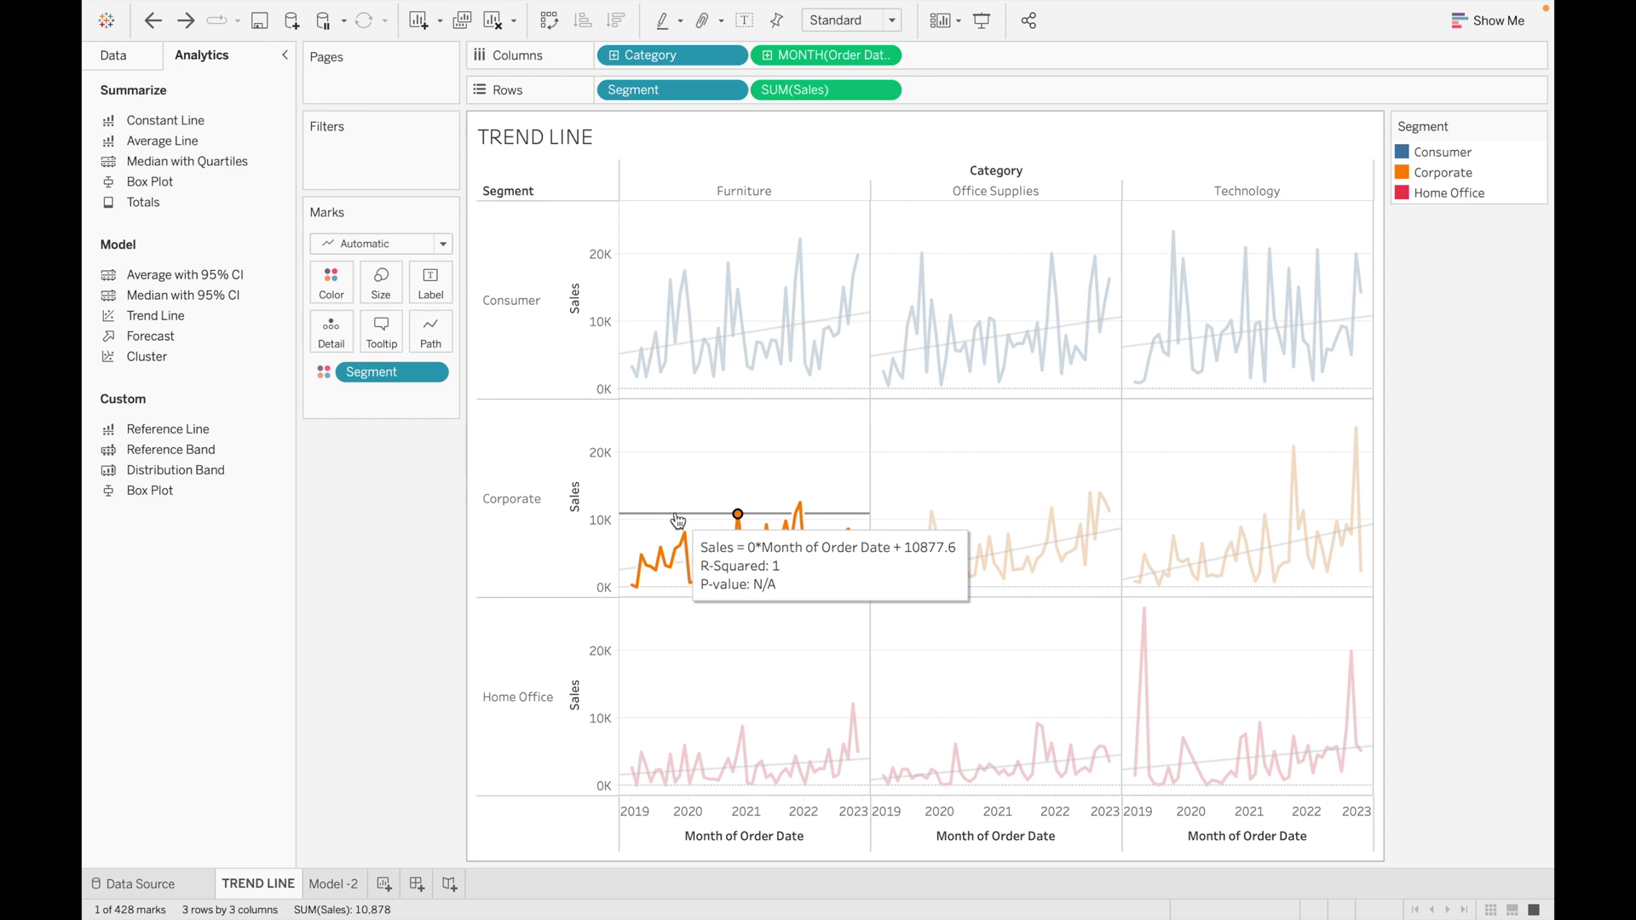
left_click(777, 466)
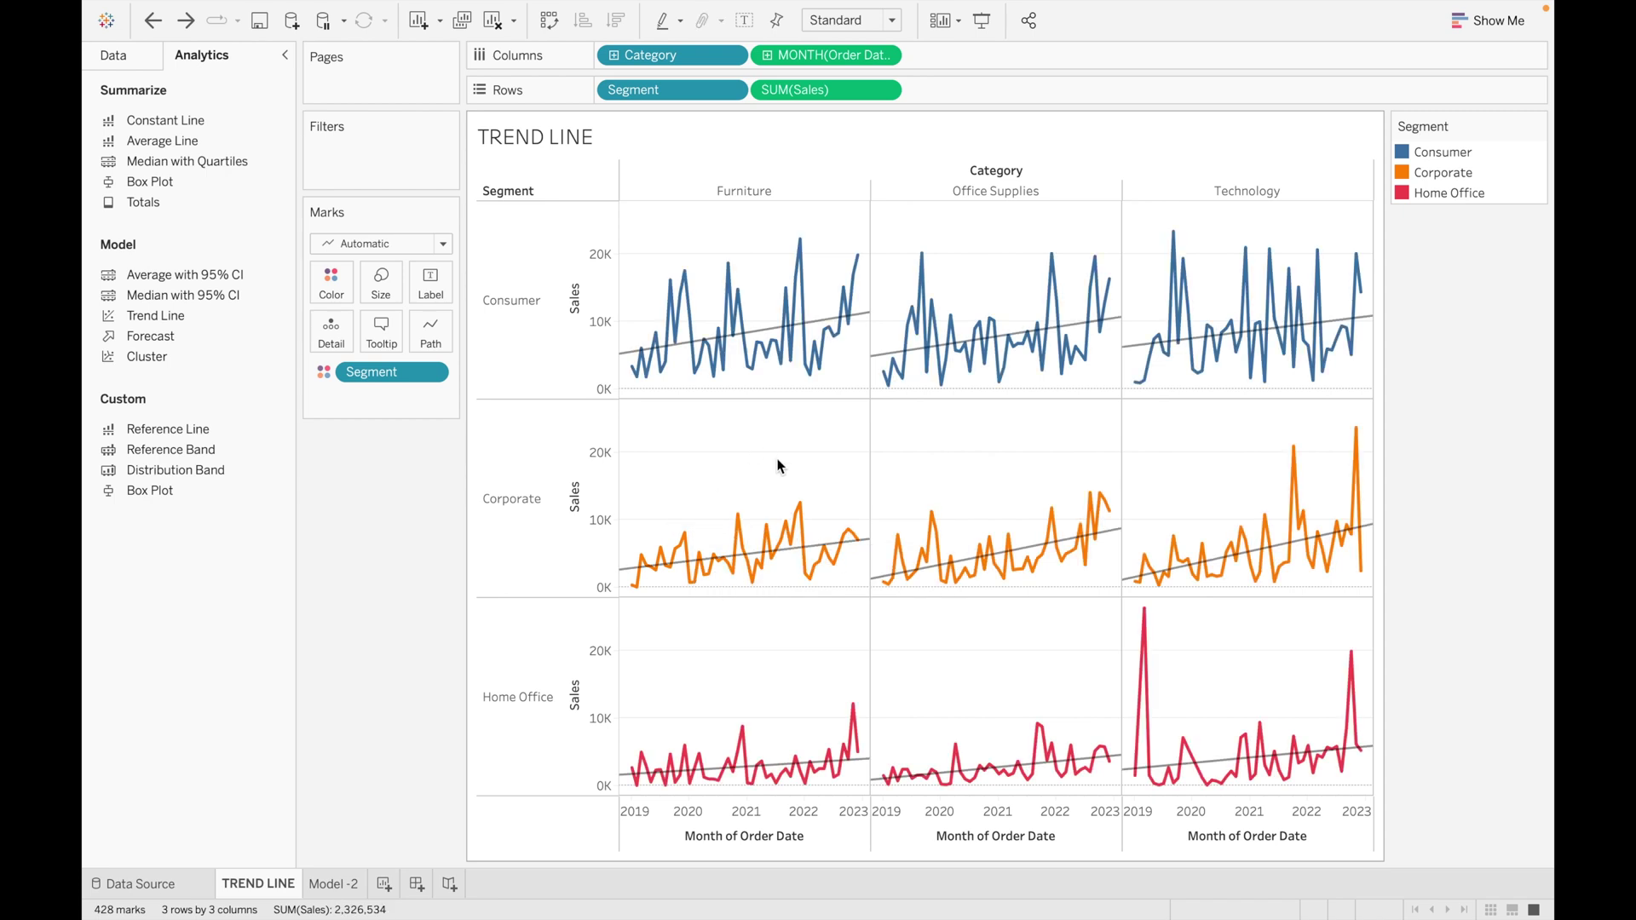
Turn off the recalculated trend line and check the effect by selecting the December 2021 Corporate Furniture mark, then deselect it.
right_click(862, 314)
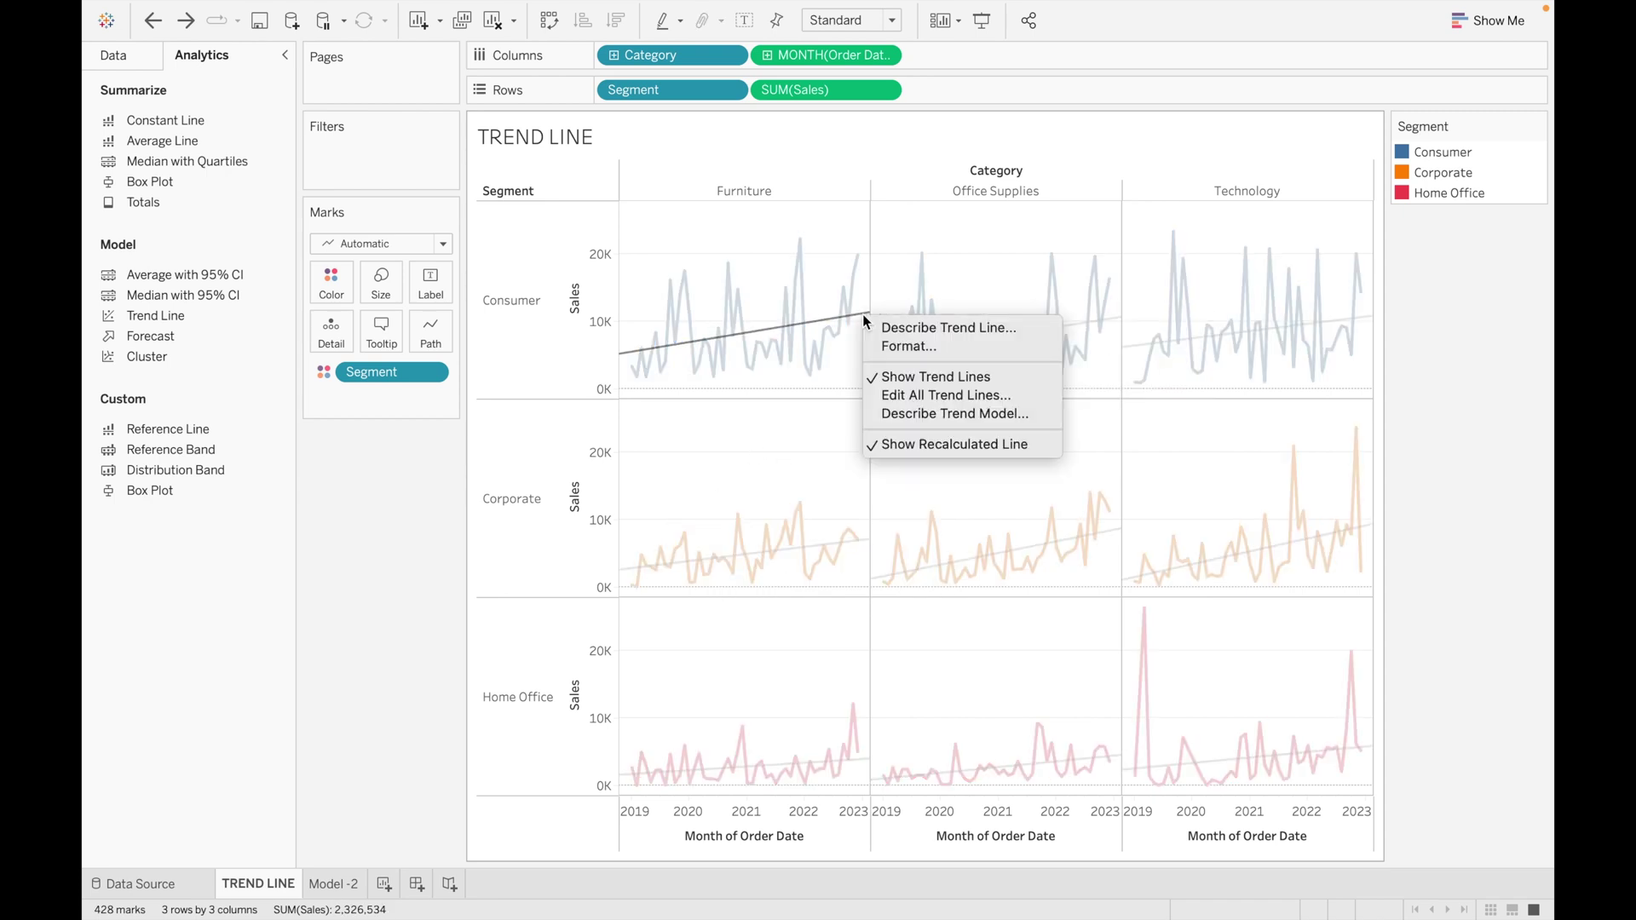
left_click(908, 441)
left_click(779, 471)
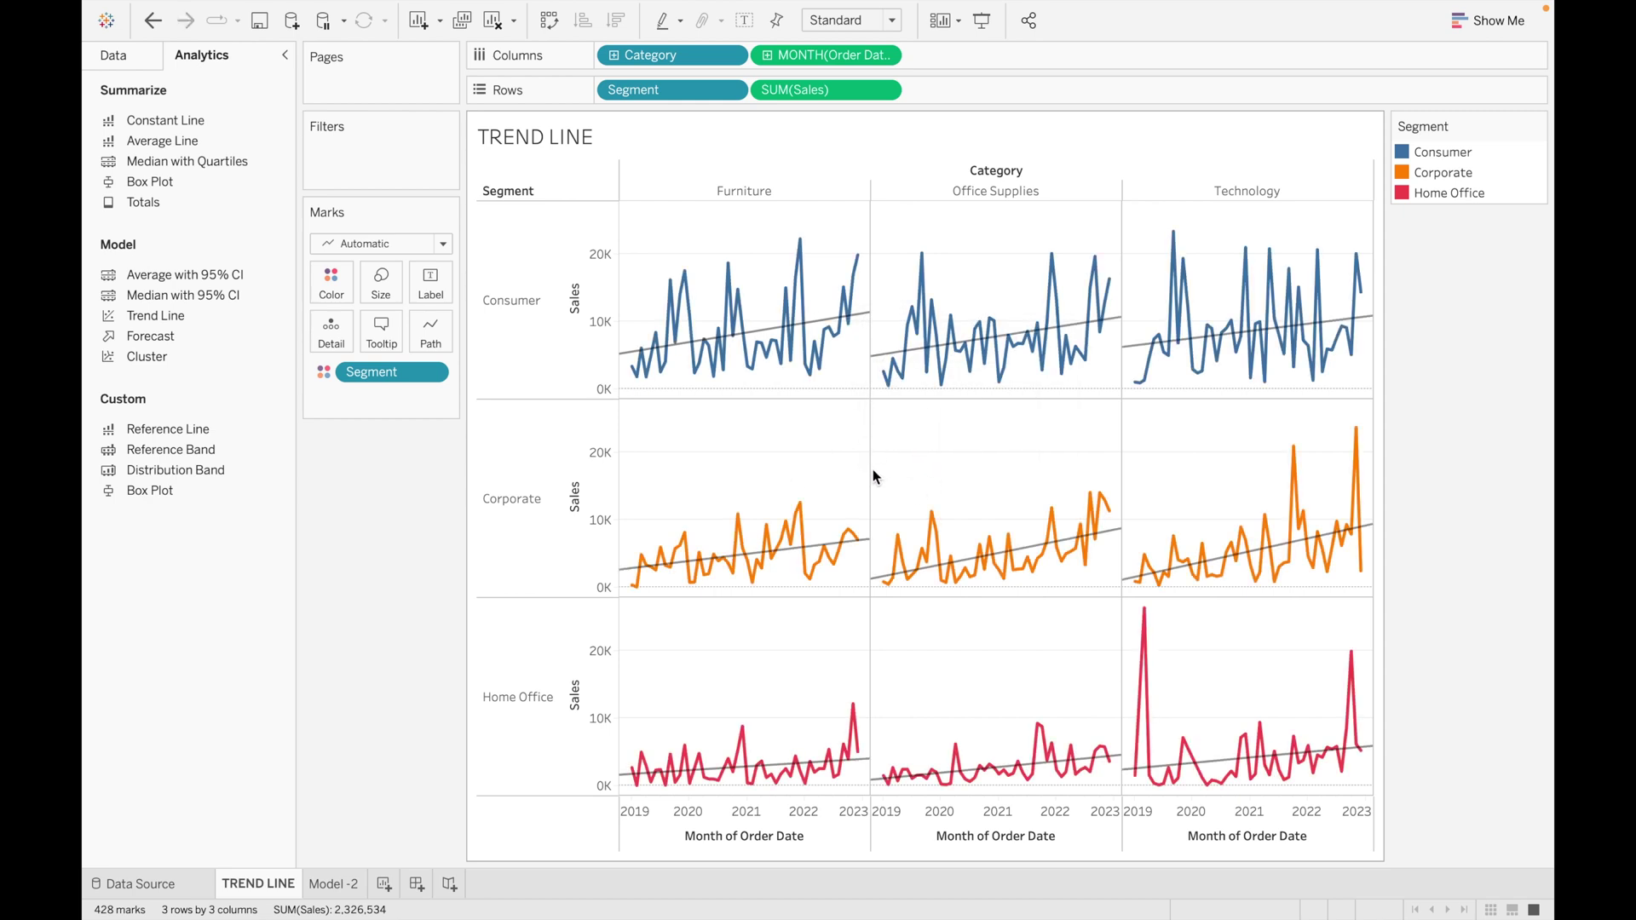
left_click(799, 503)
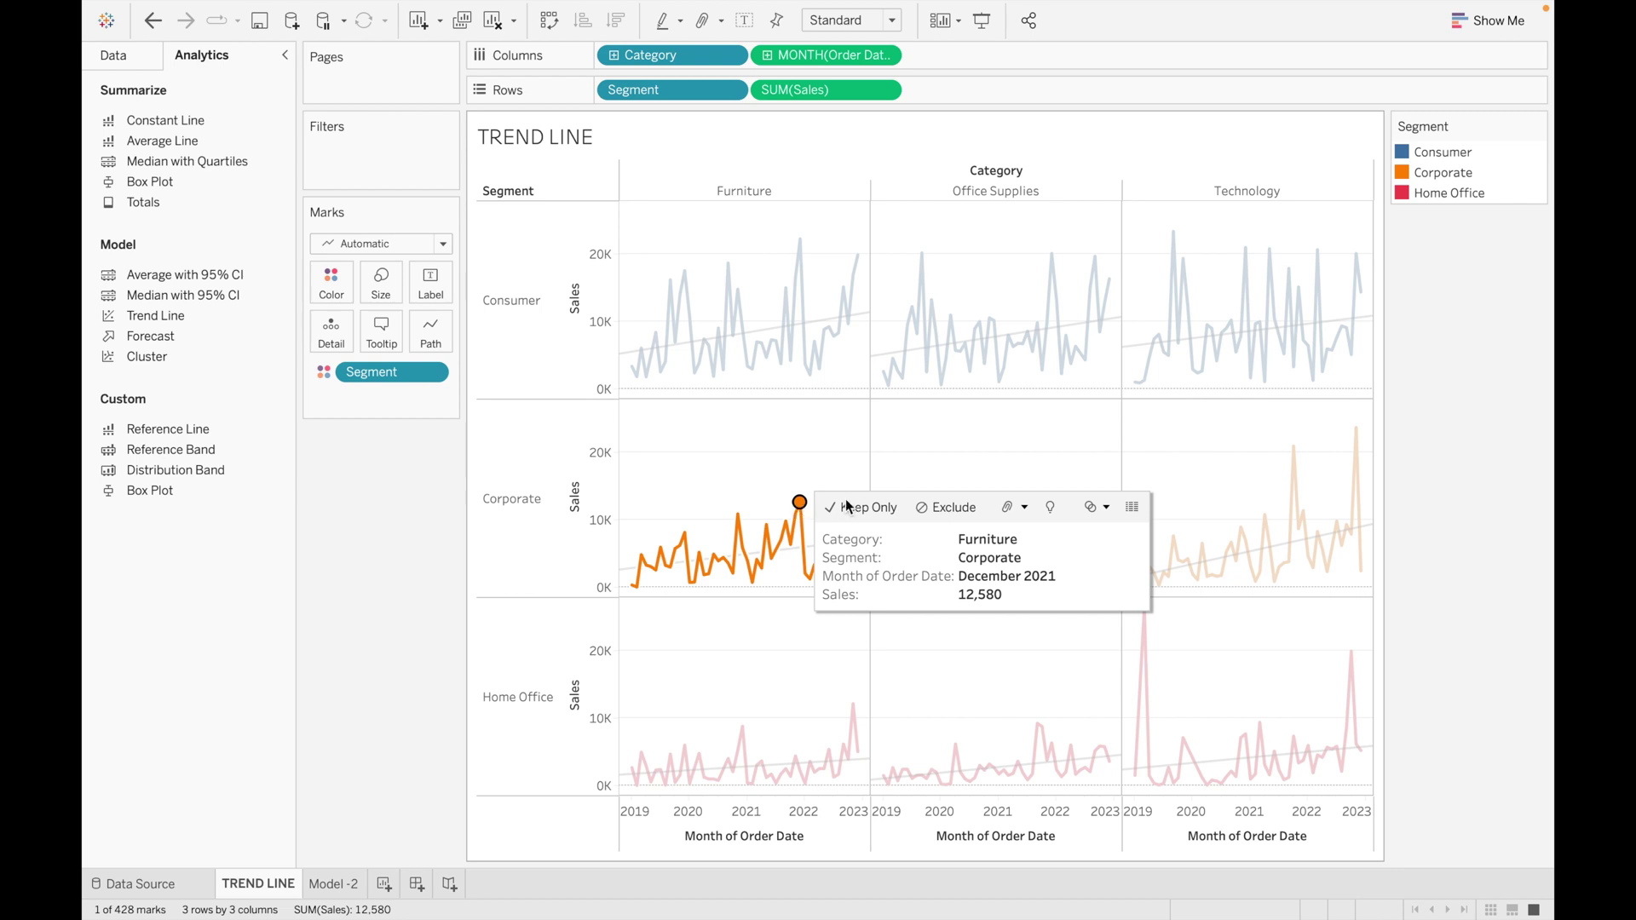
left_click(825, 427)
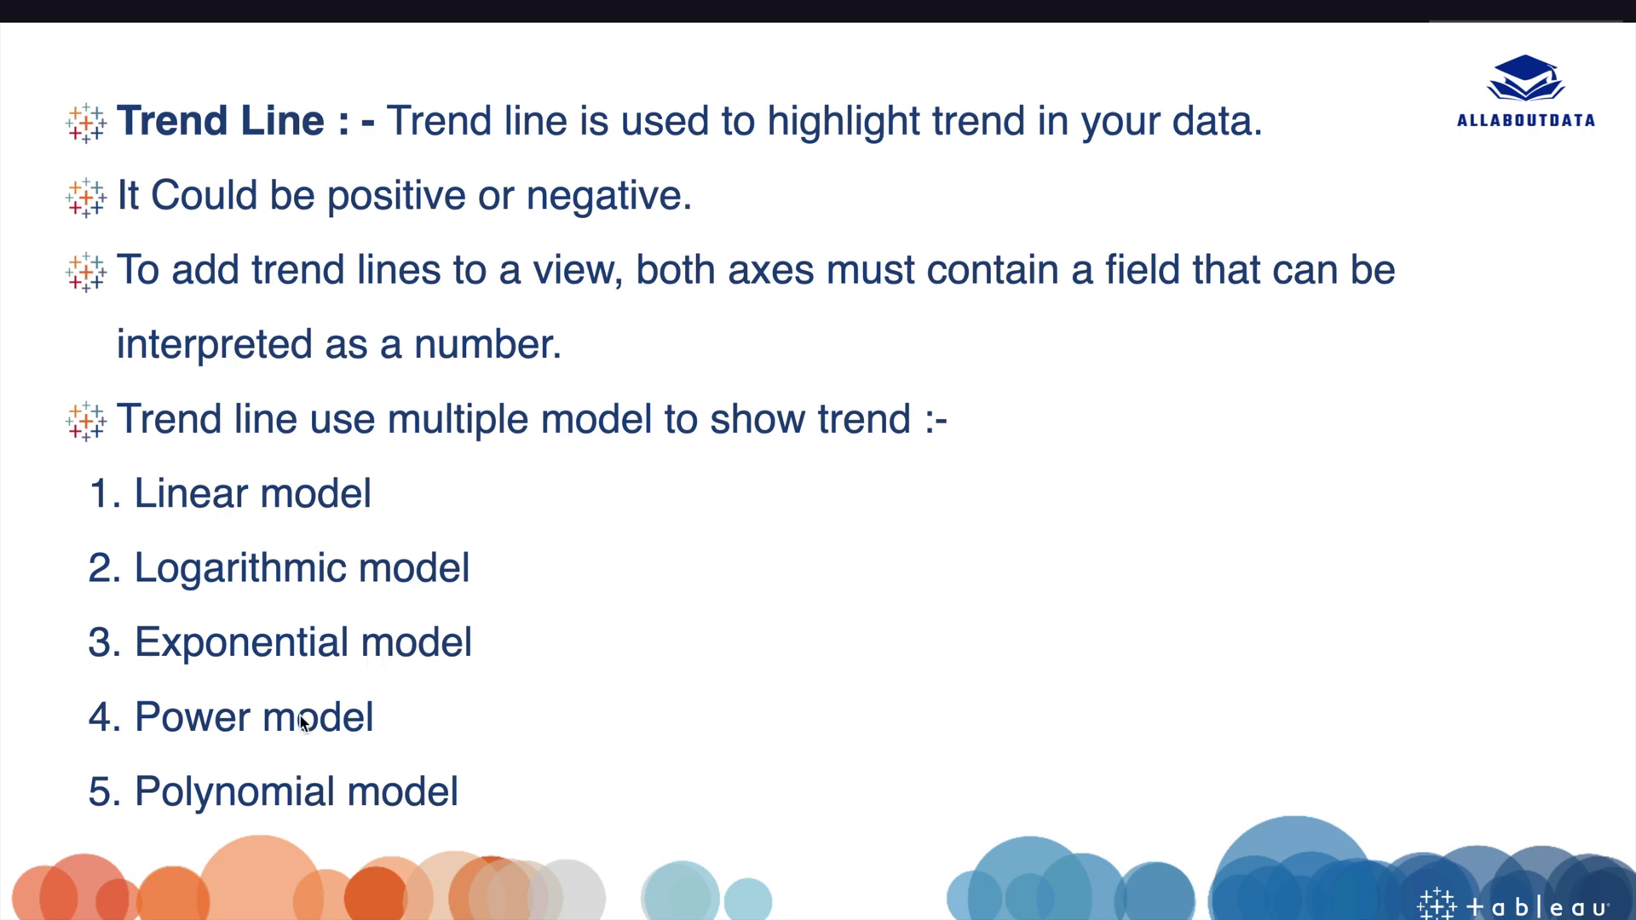
left_click(379, 798)
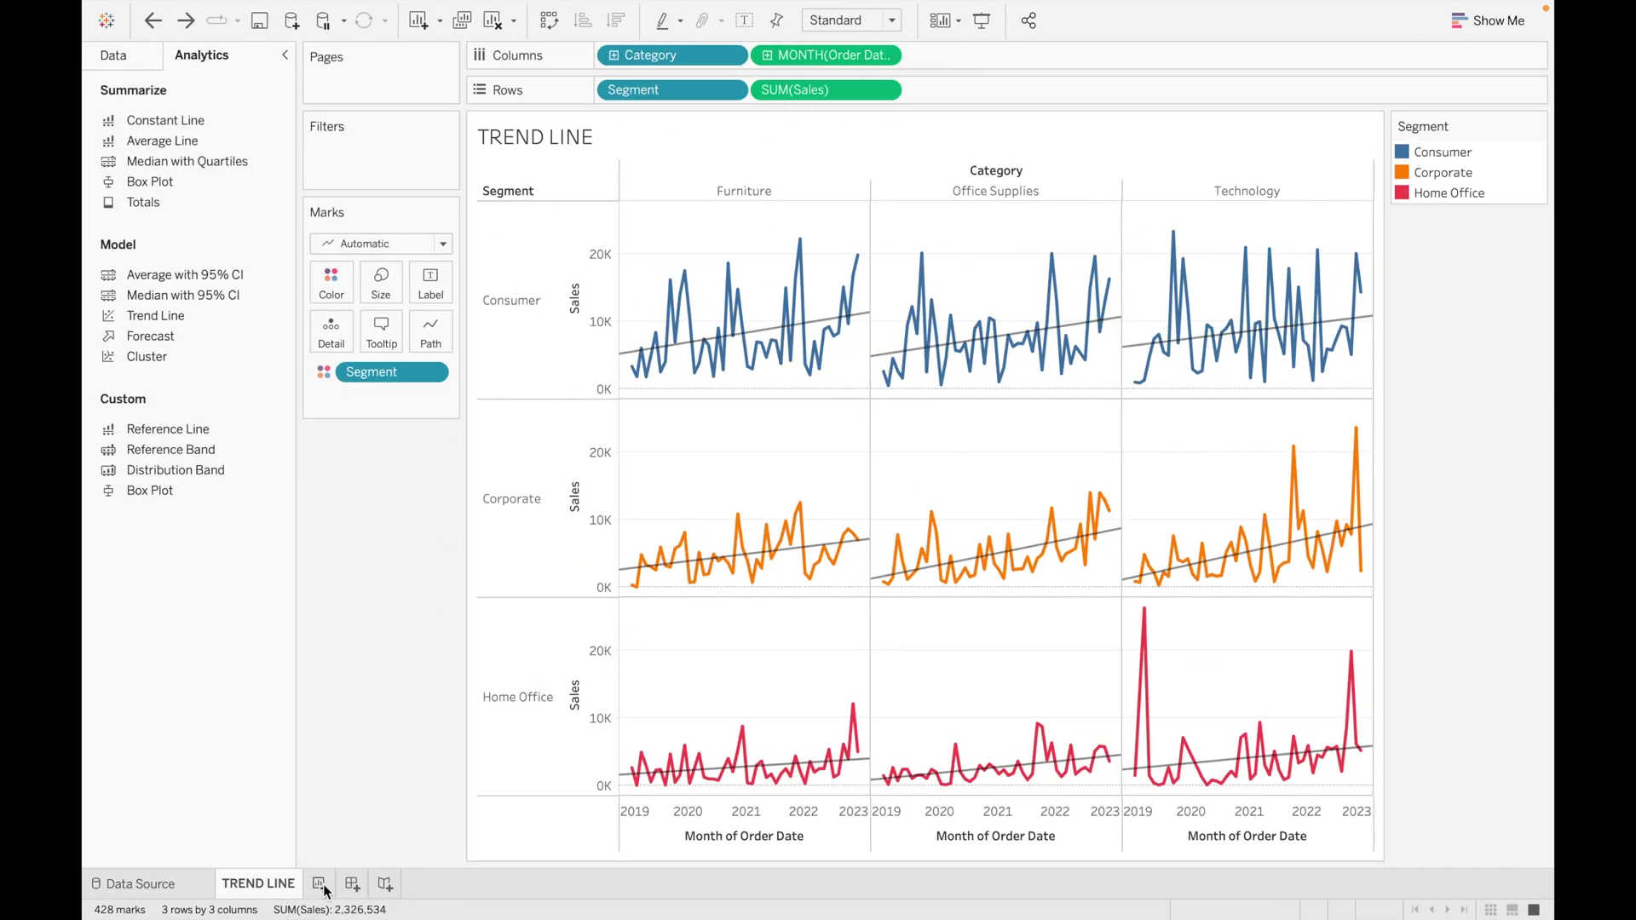
Create a new worksheet and name it "Model -2".
left_click(321, 885)
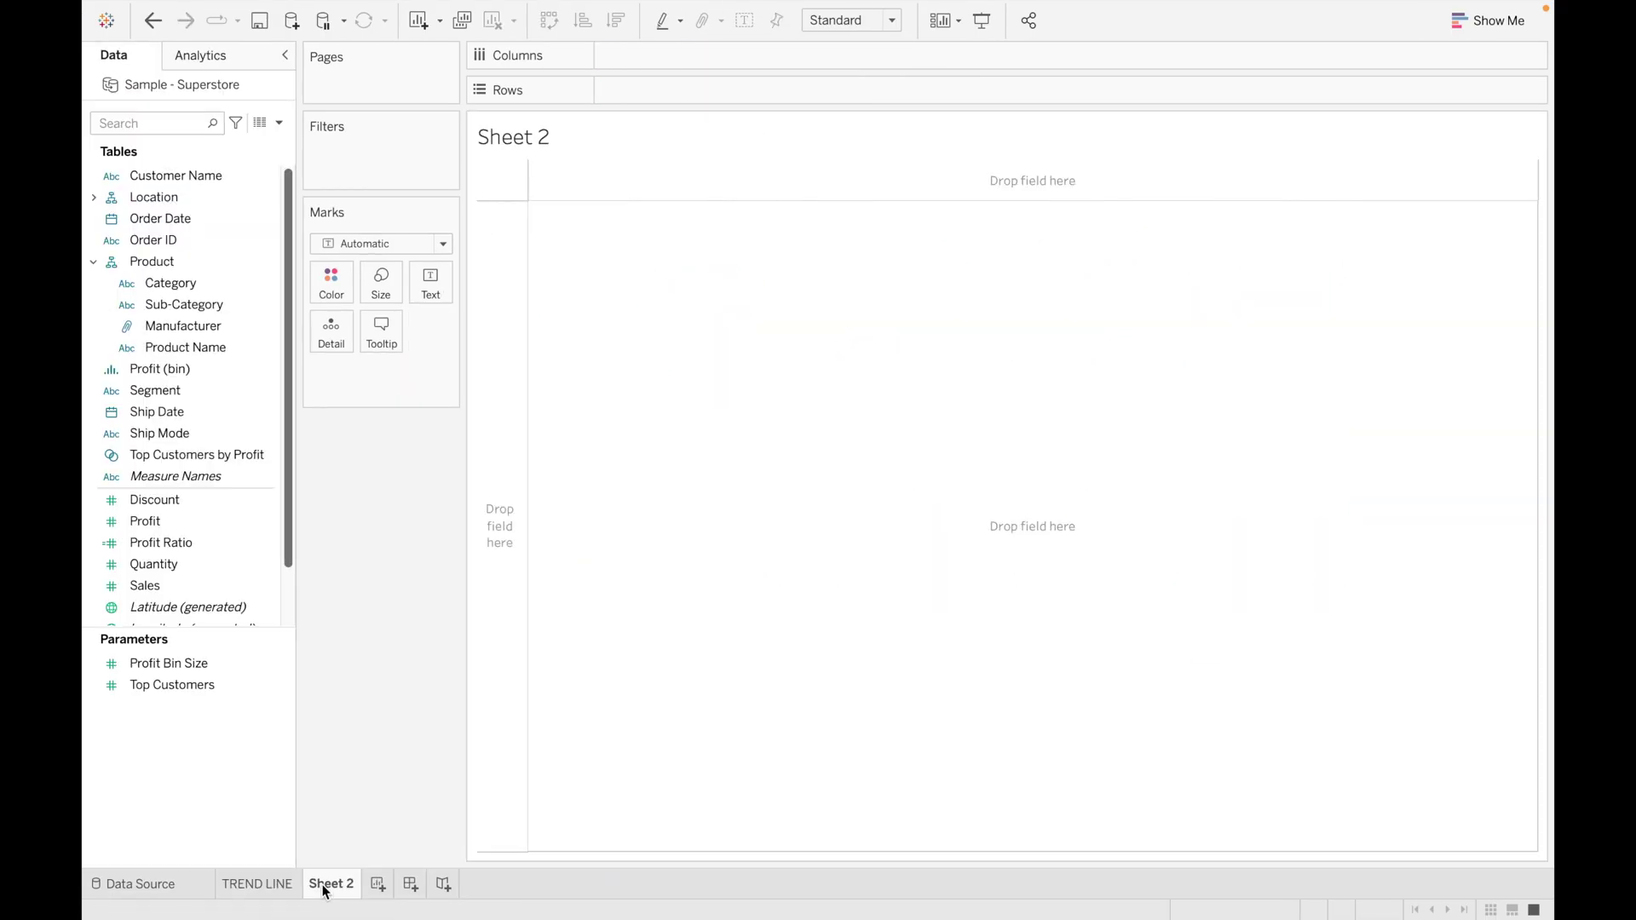
double_click(324, 886)
key("BackSpace")
type("Model -2")
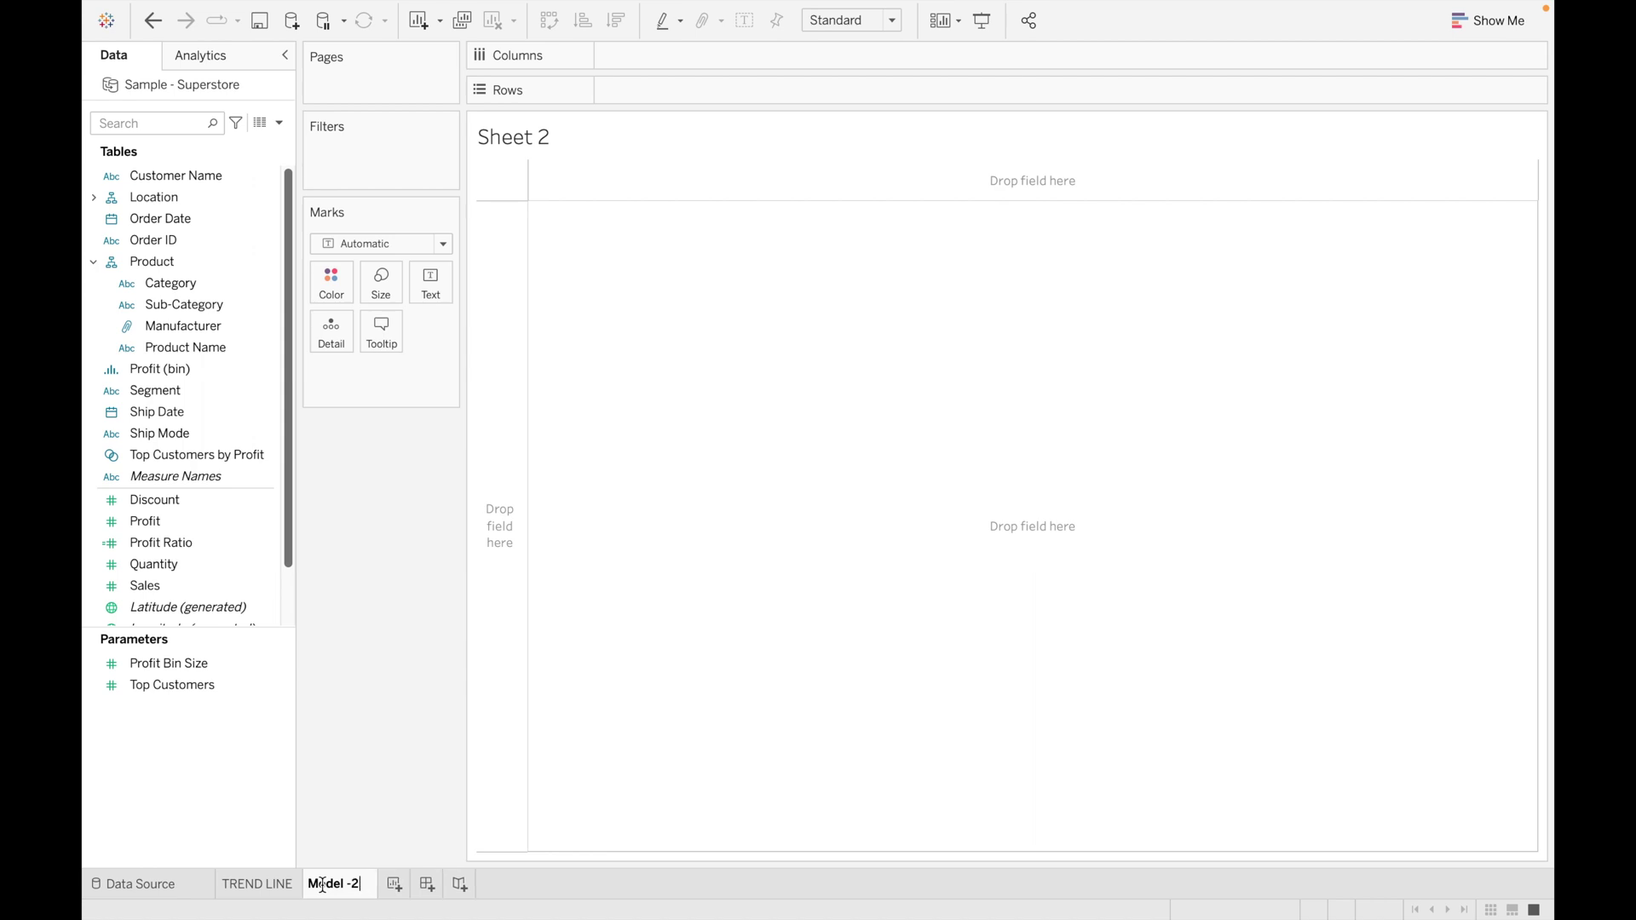
key("Return")
Build a scatter plot of Sales against Profit and turn off measure aggregation to plot every record.
left_click(237, 593)
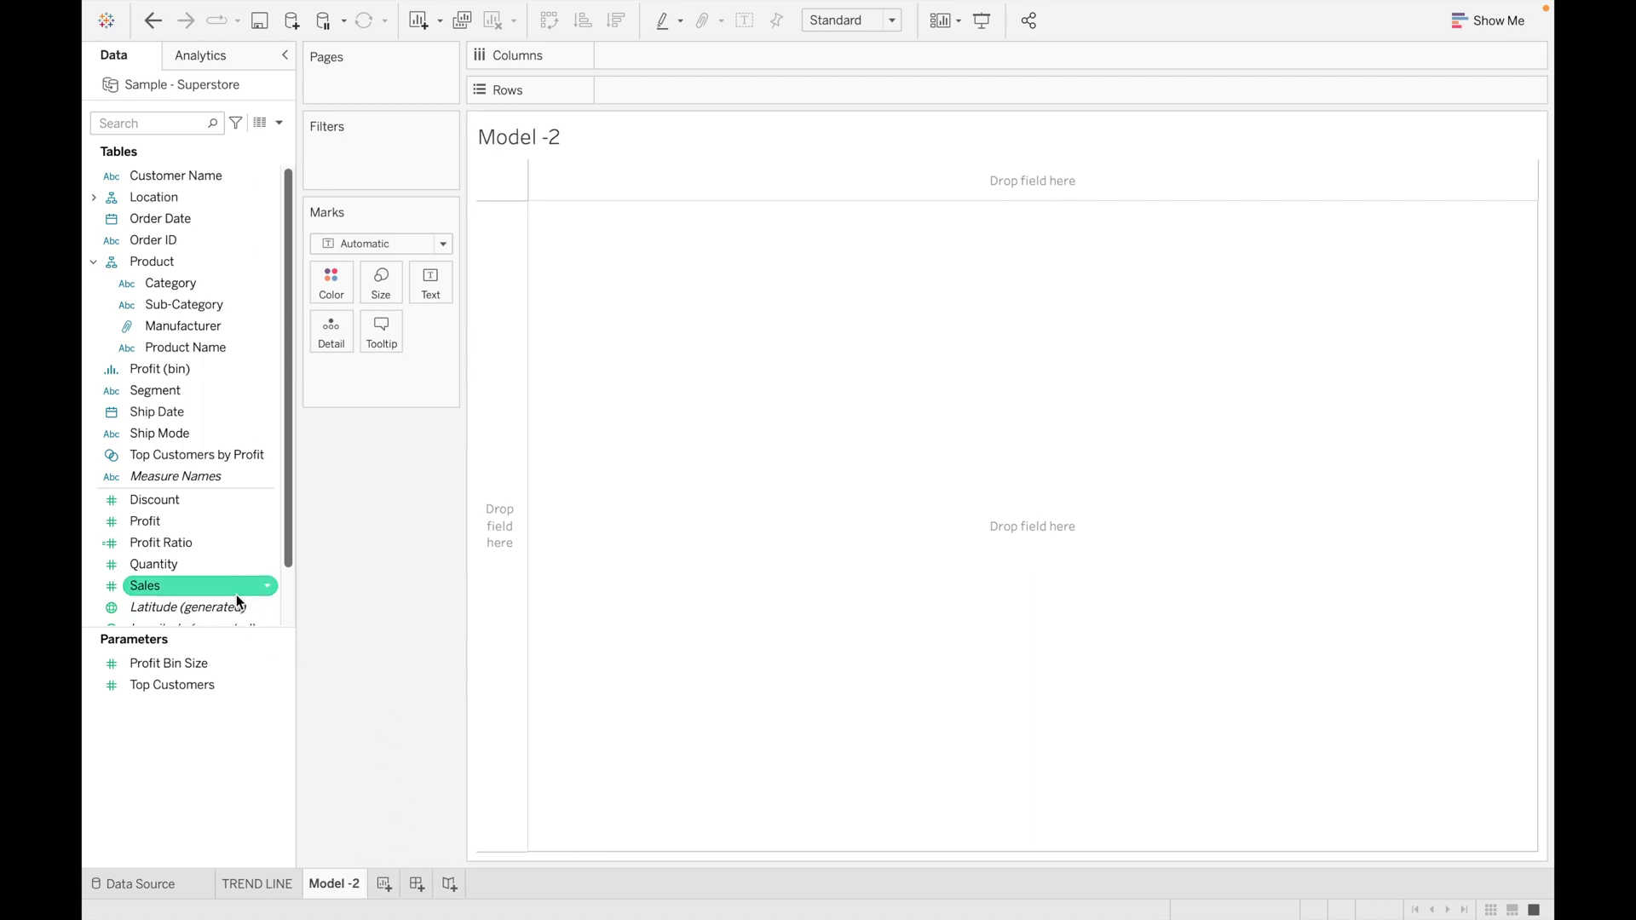
double_click(183, 584)
double_click(187, 518)
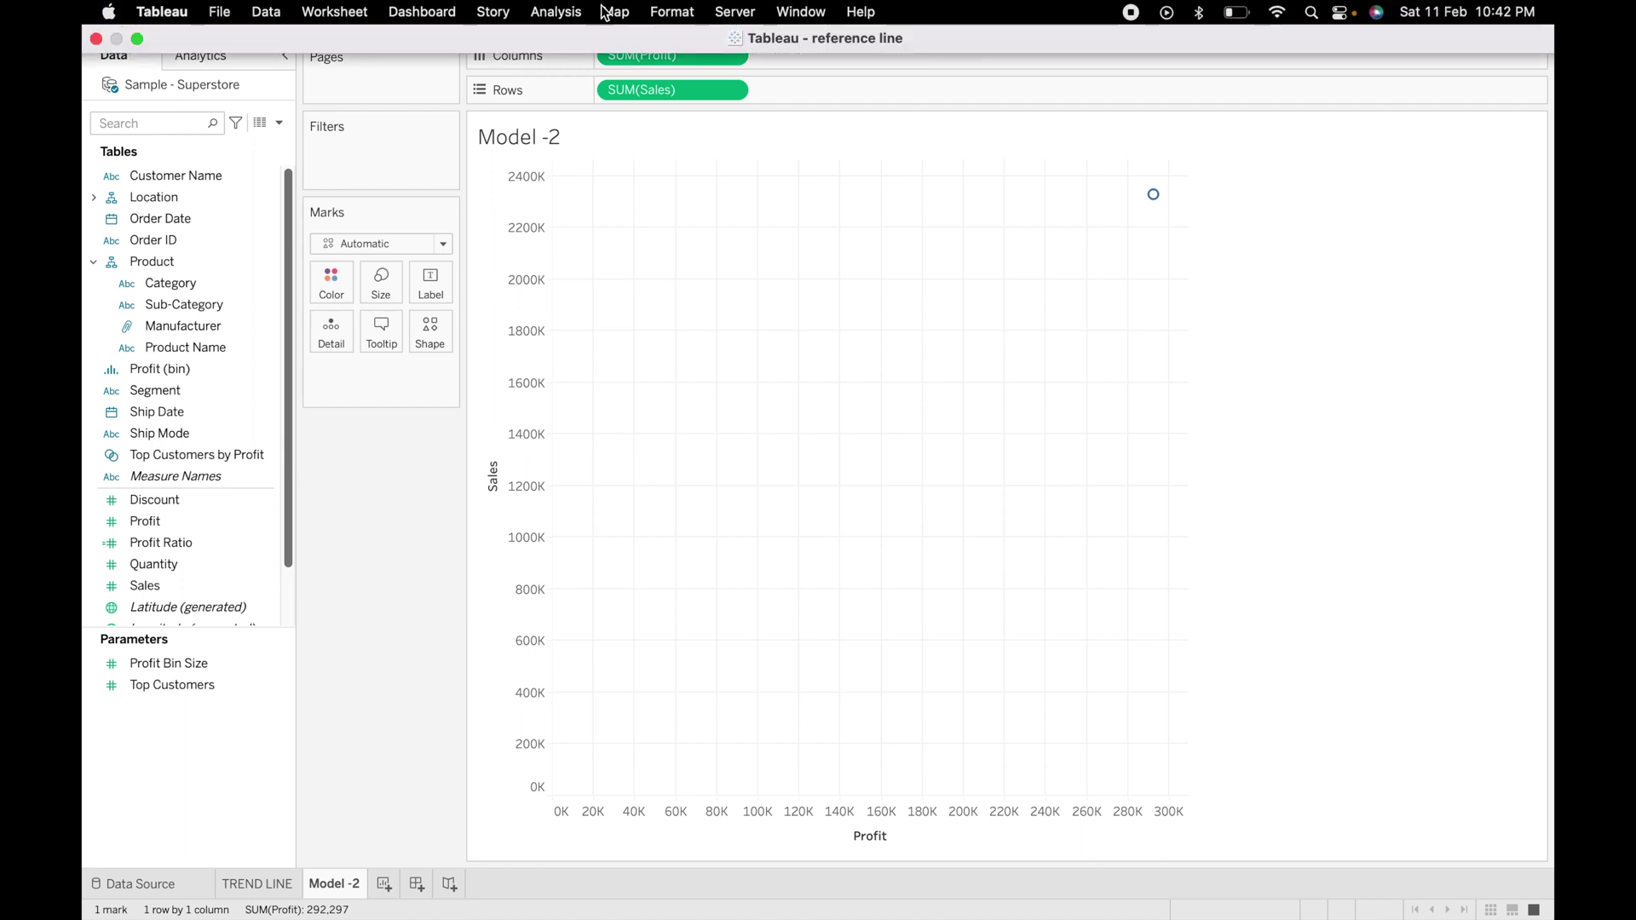
left_click(562, 17)
left_click(595, 64)
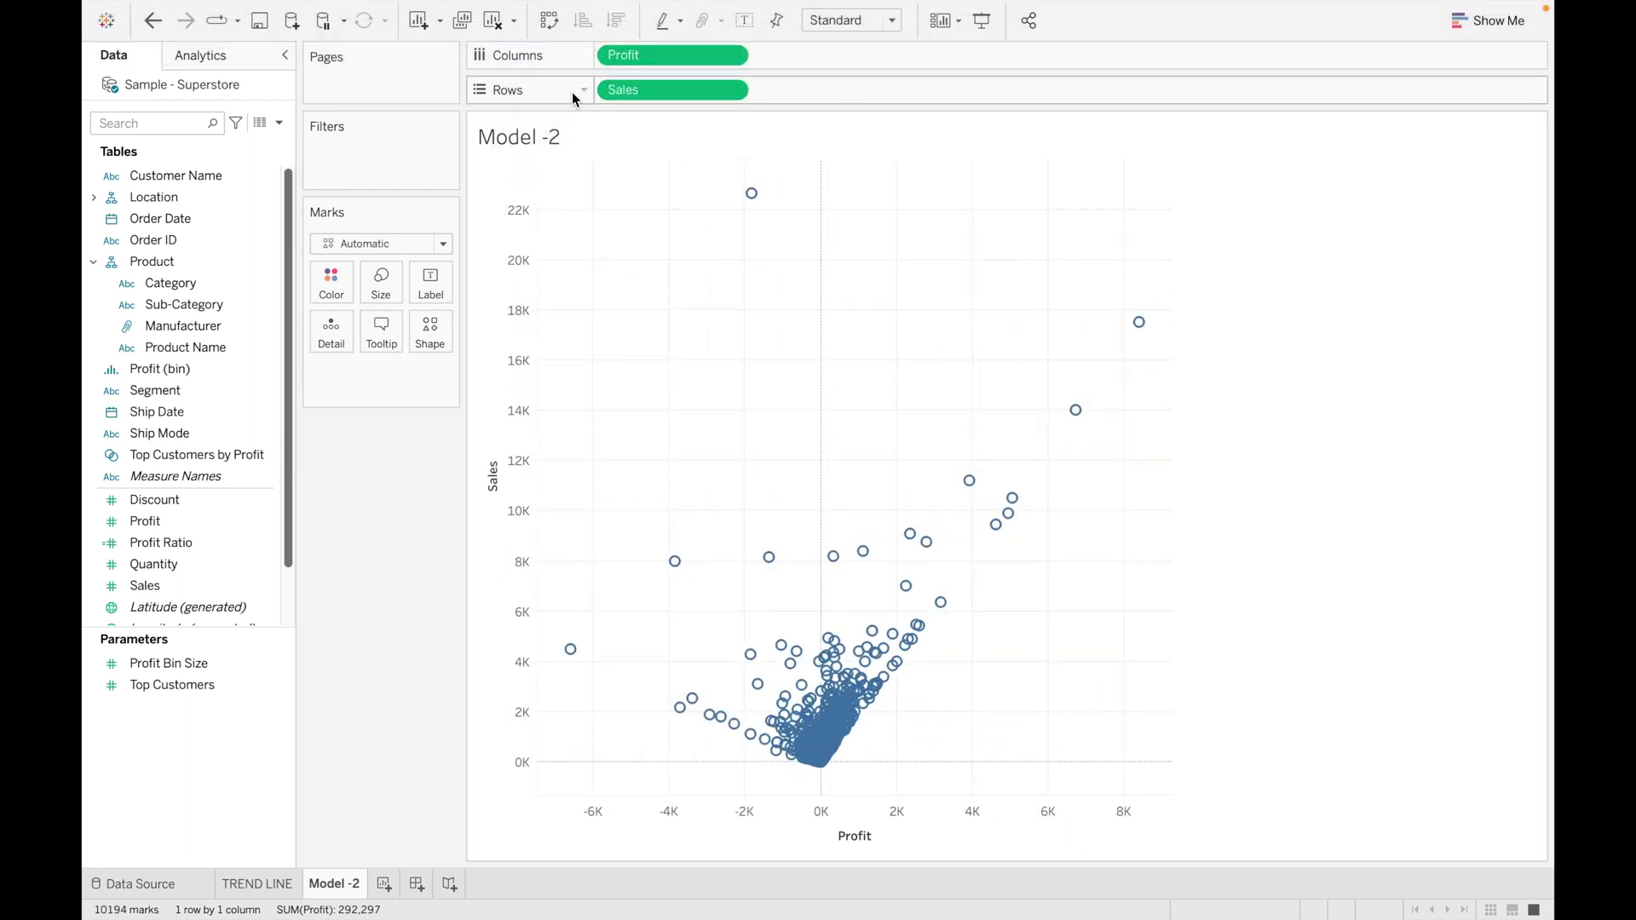
Add a logarithmic trend line to the Sales and Profit scatter plot.
left_click(230, 58)
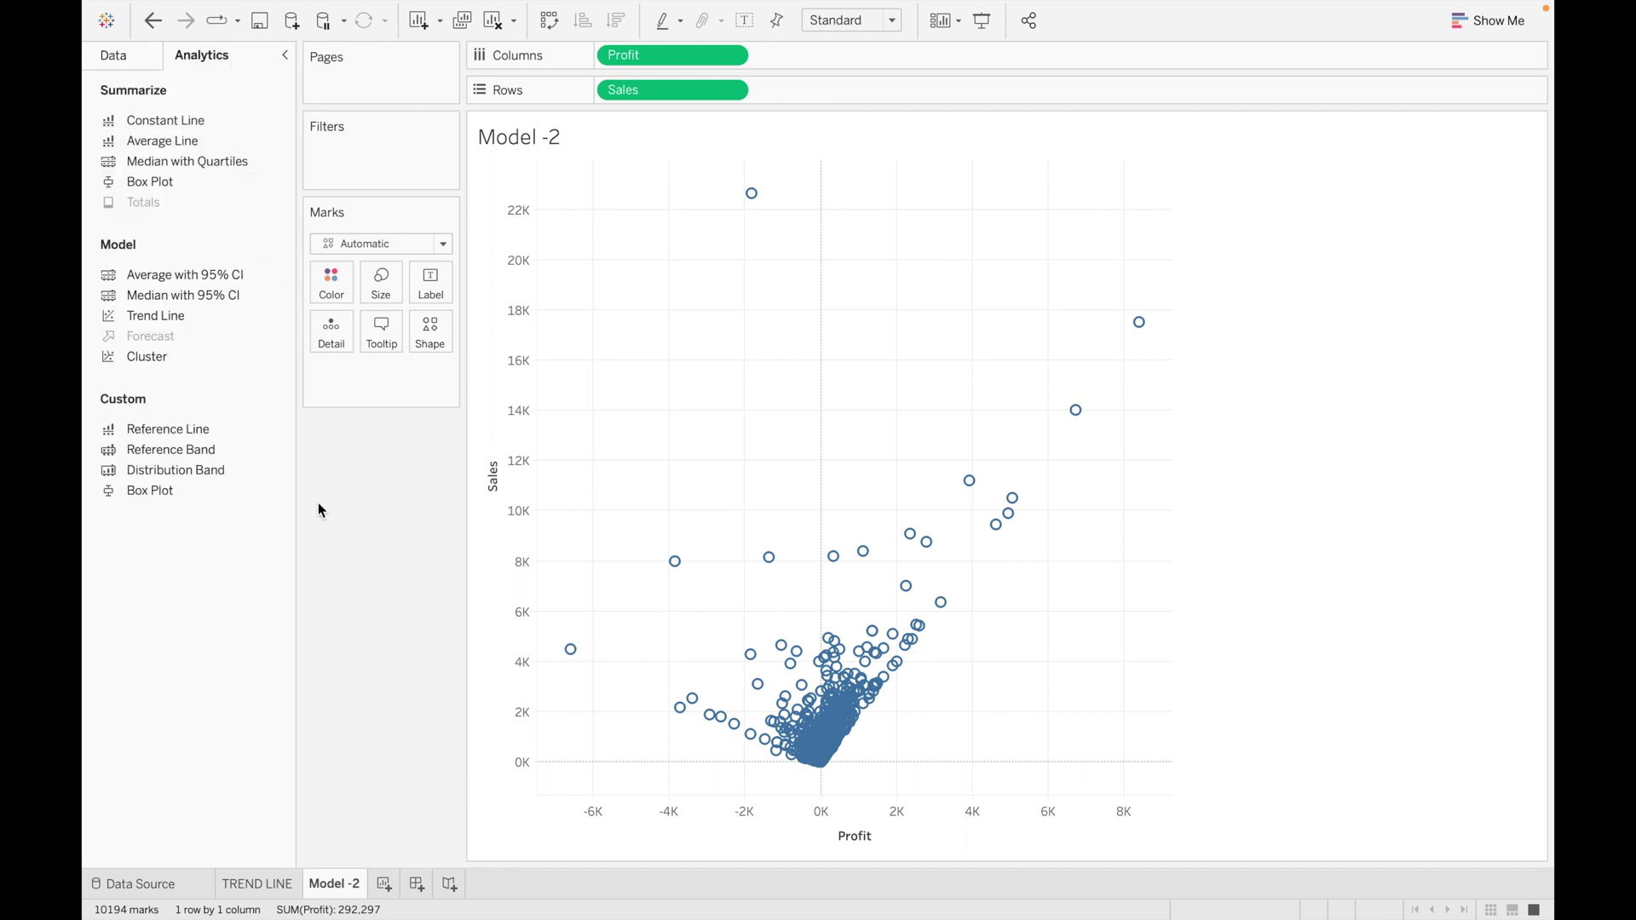
left_click_drag(207, 315, 767, 205)
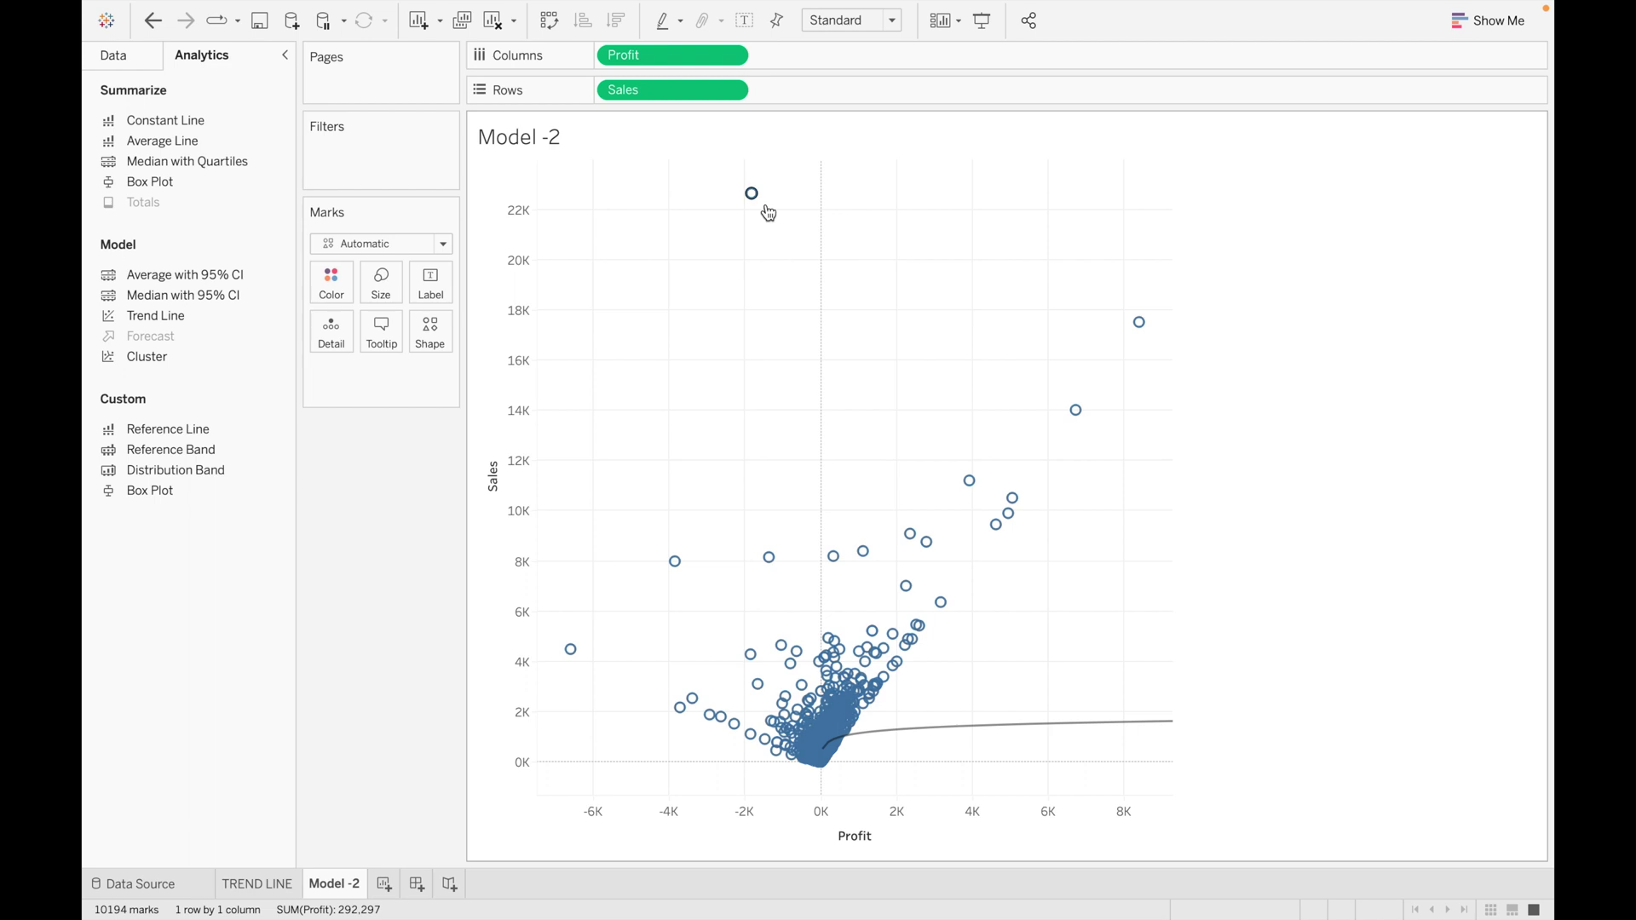
mouse_move(886, 739)
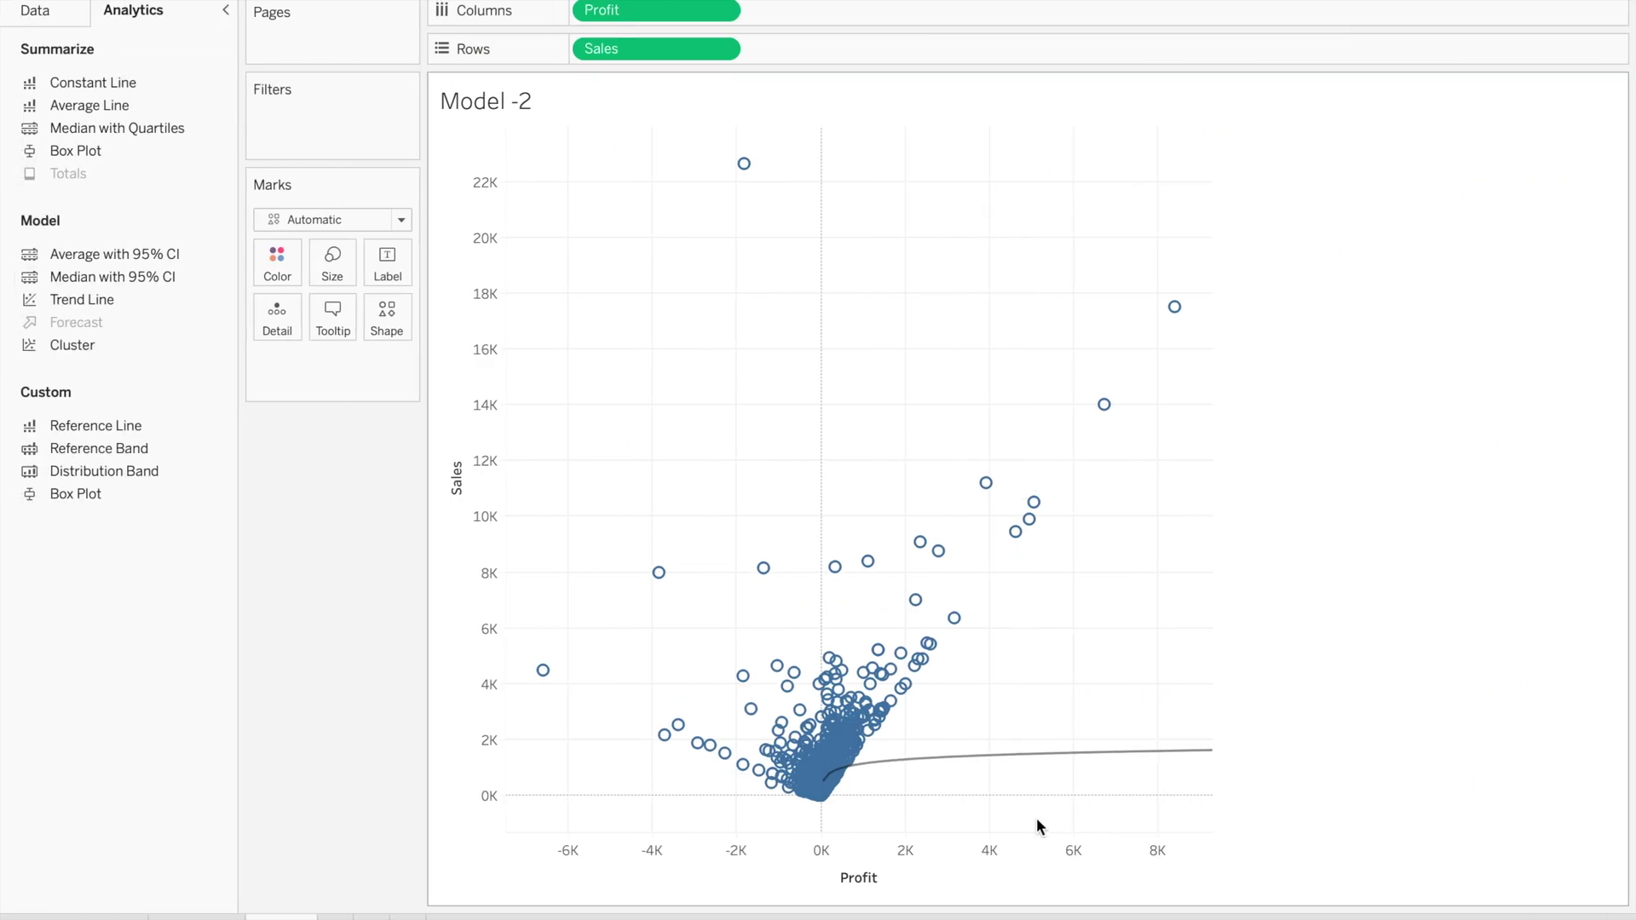
Change the scatter plot's trend line model type to Exponential and accept the options.
mouse_move(1085, 756)
left_click(1077, 752)
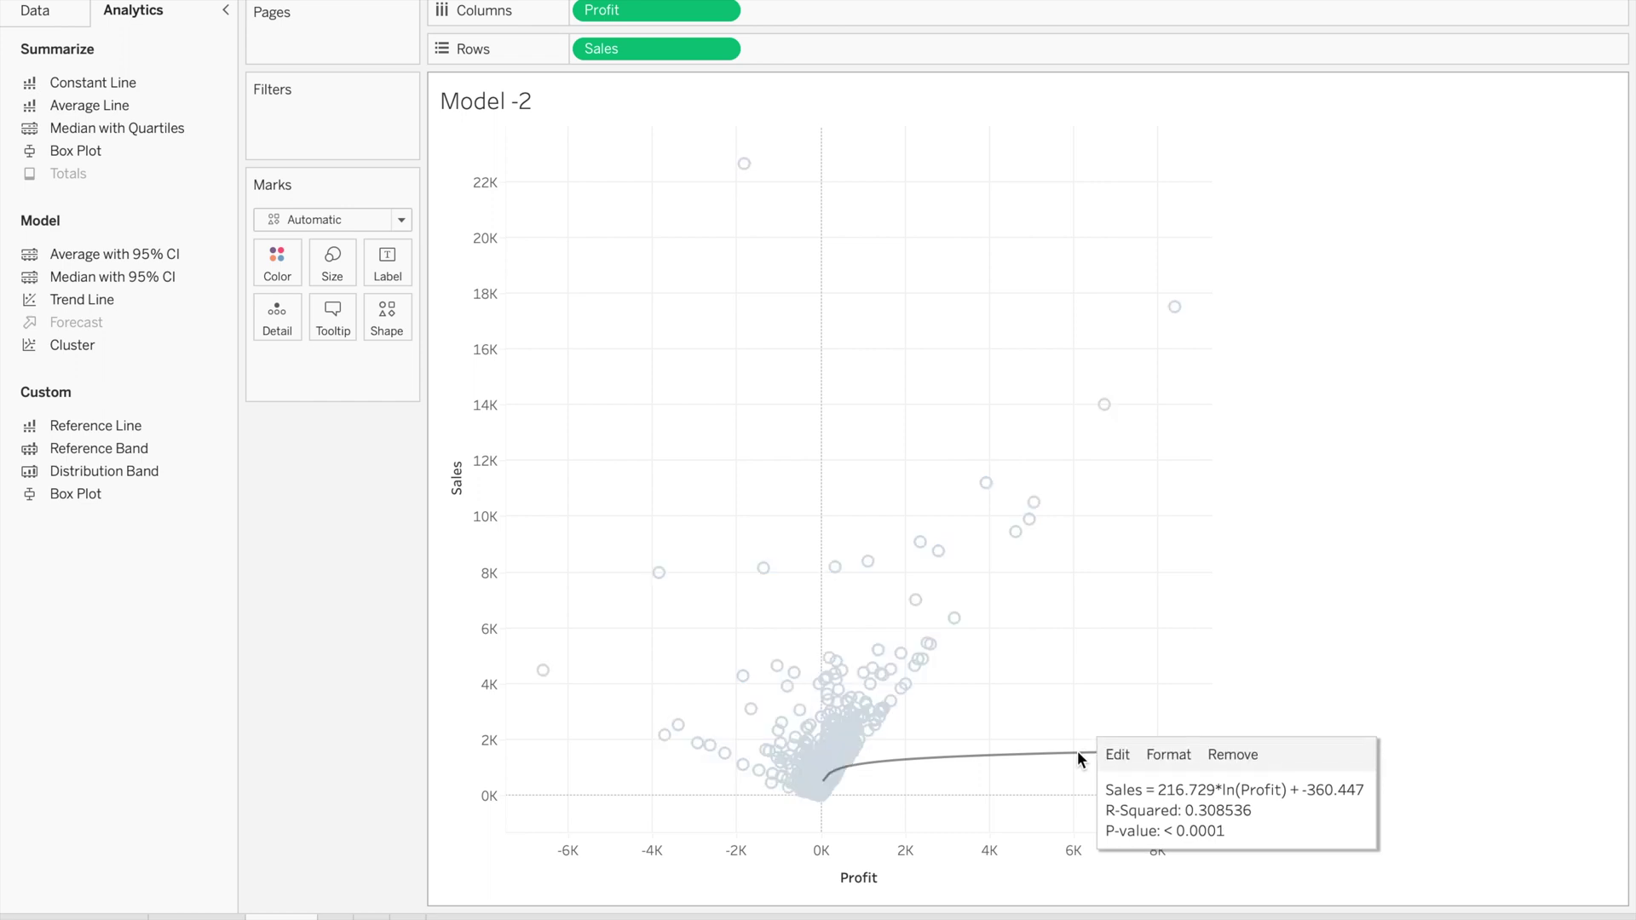
double_click(1115, 750)
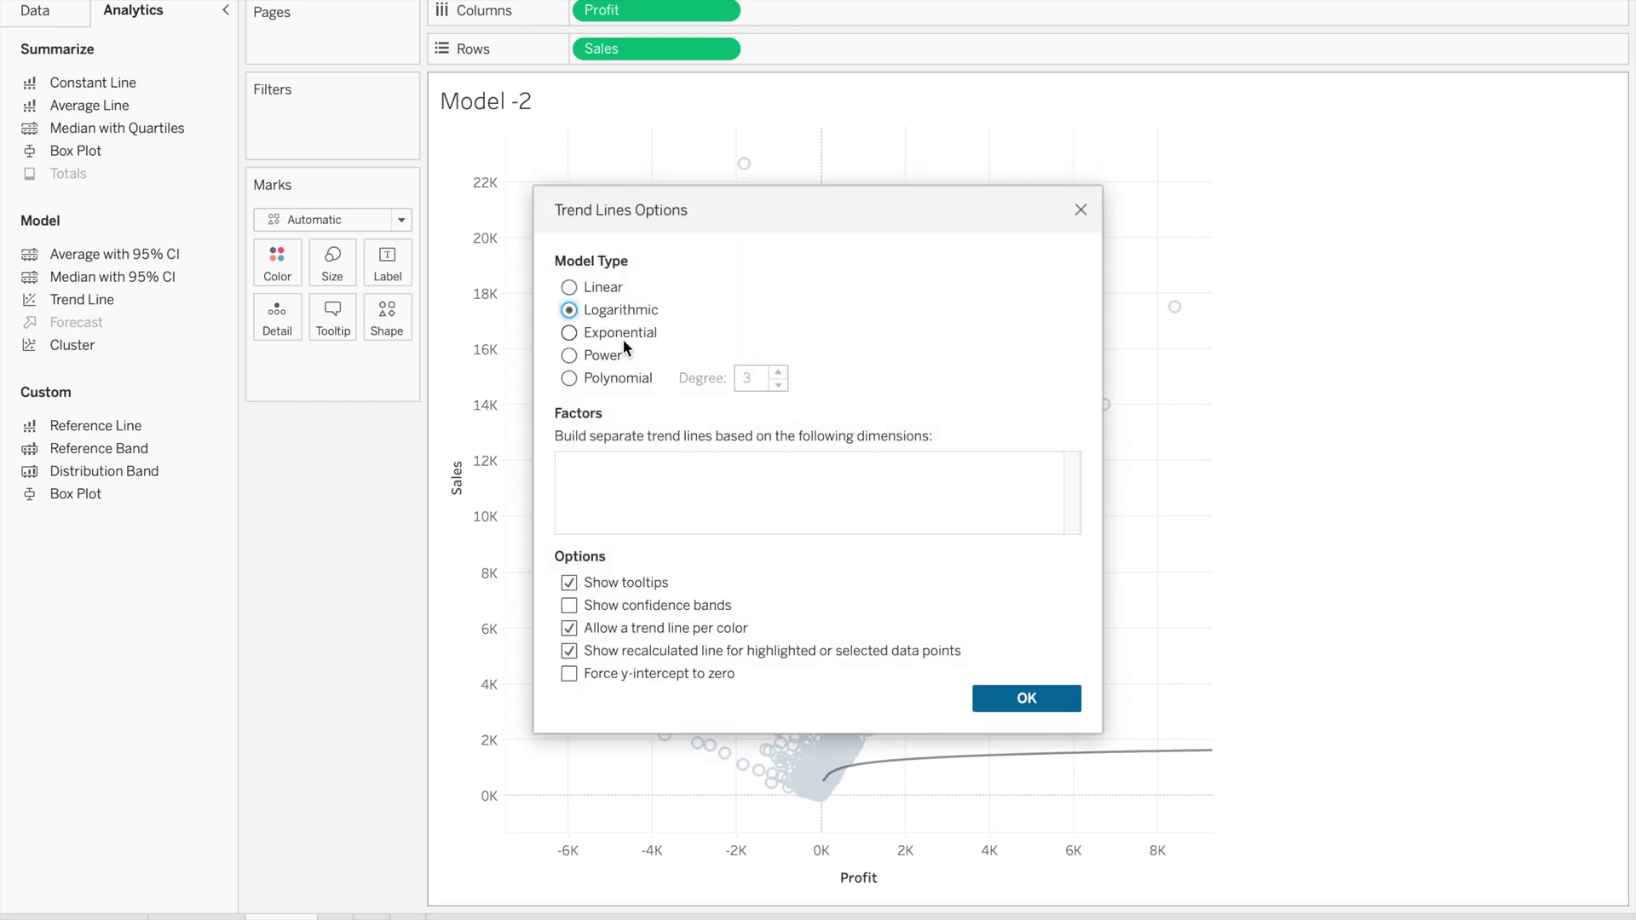
left_click(569, 332)
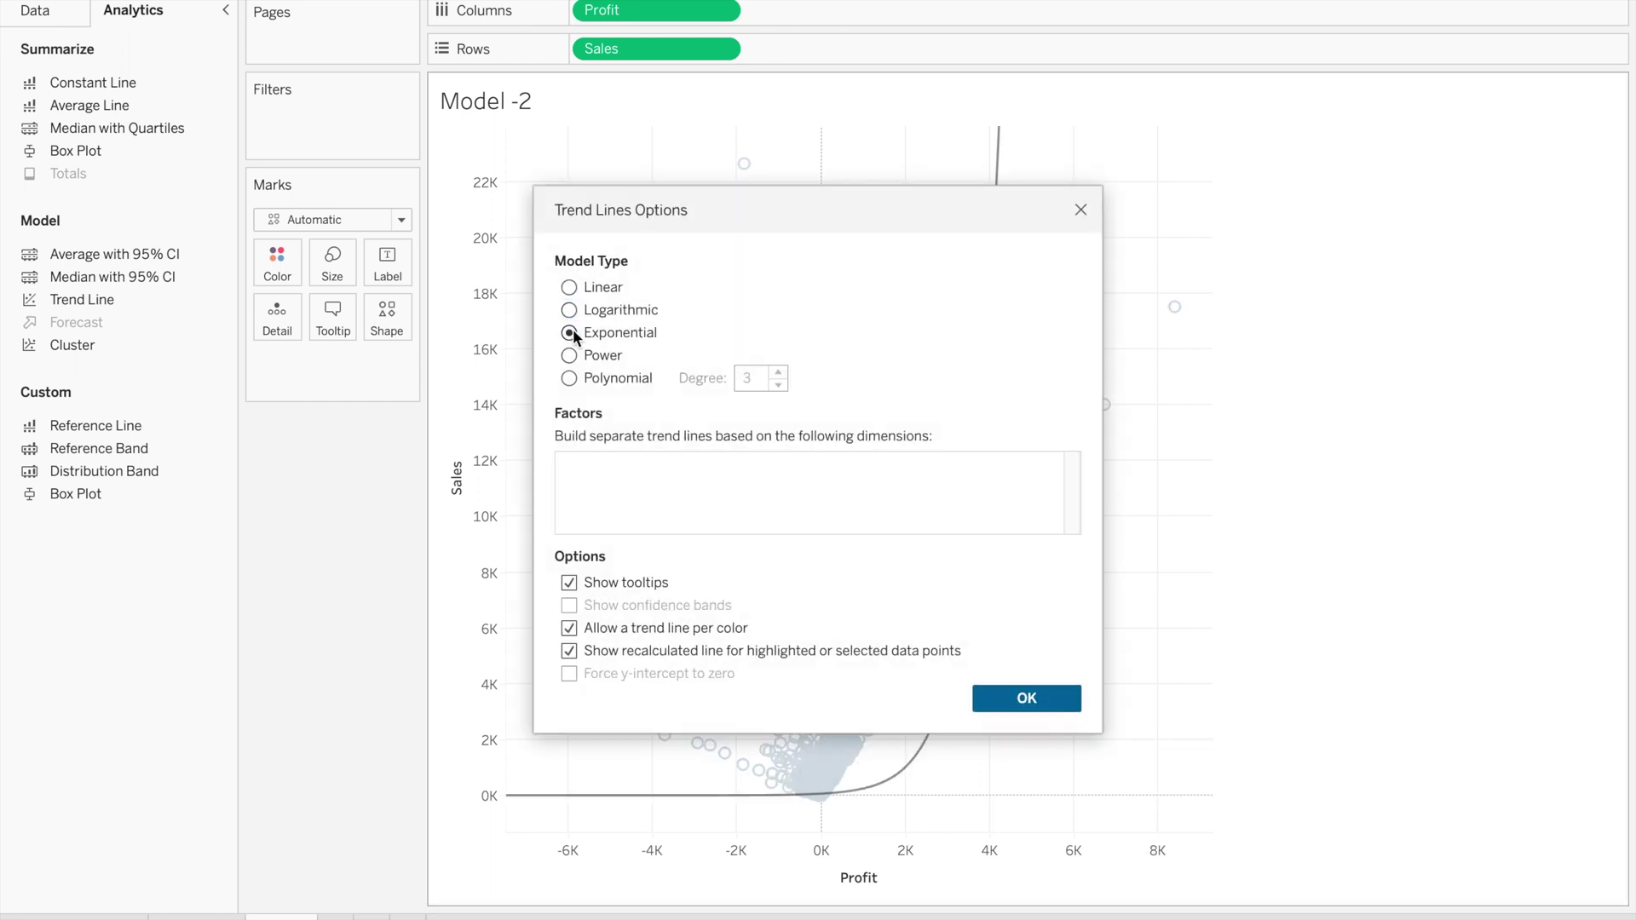
left_click(1031, 697)
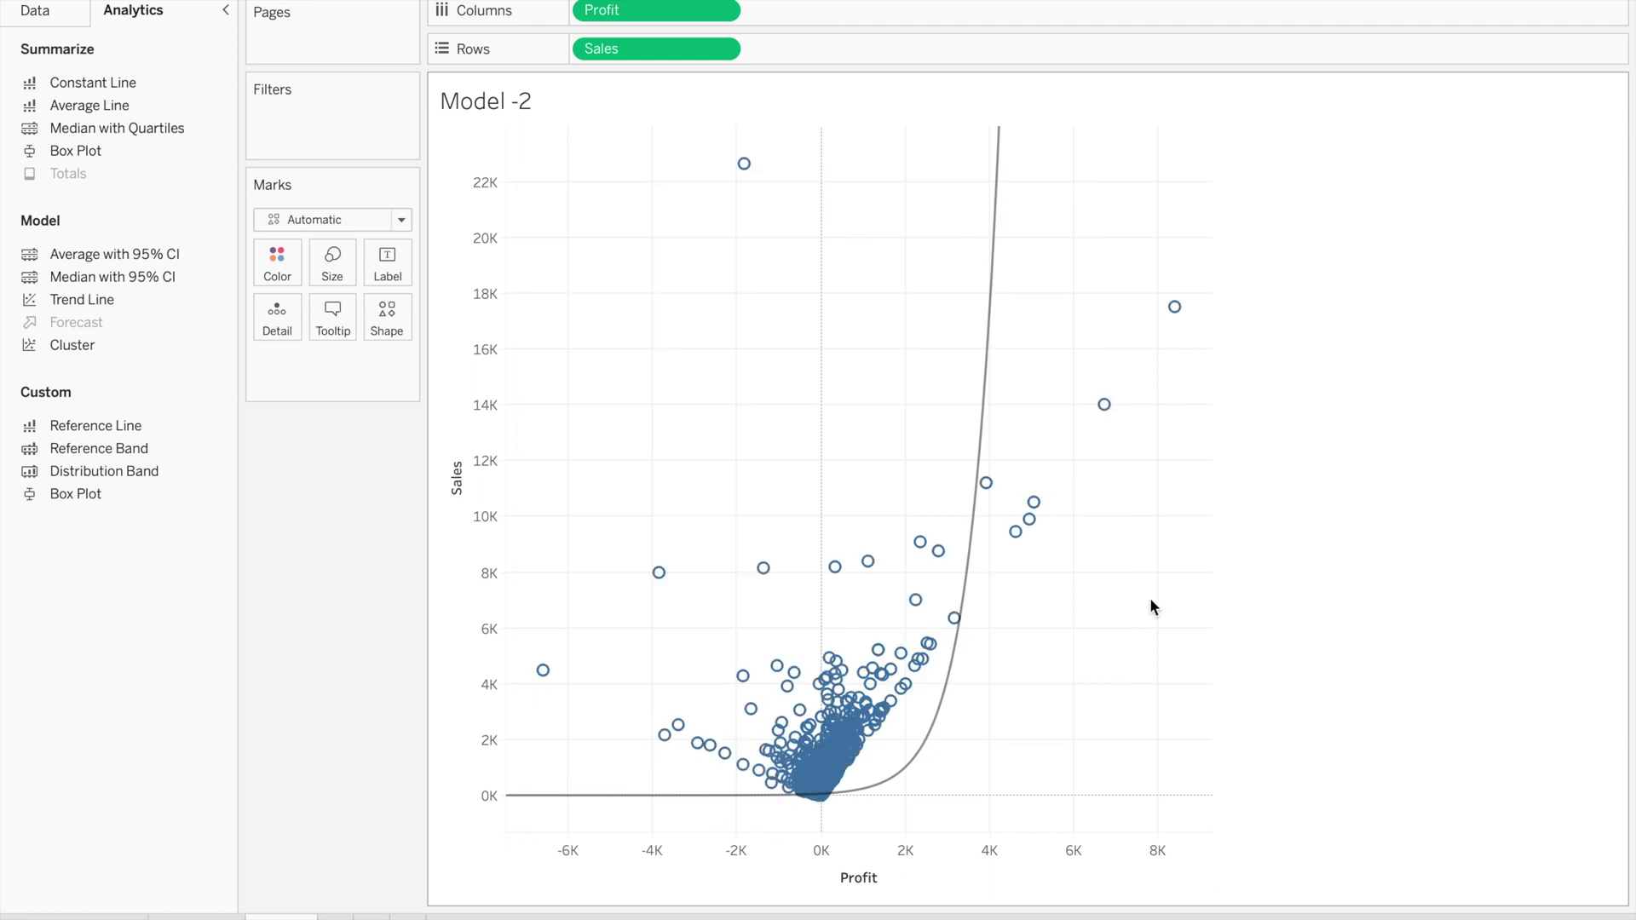
Change the scatter plot's exponential trend line to the Power model type and accept the options.
mouse_move(989, 340)
left_click(990, 313)
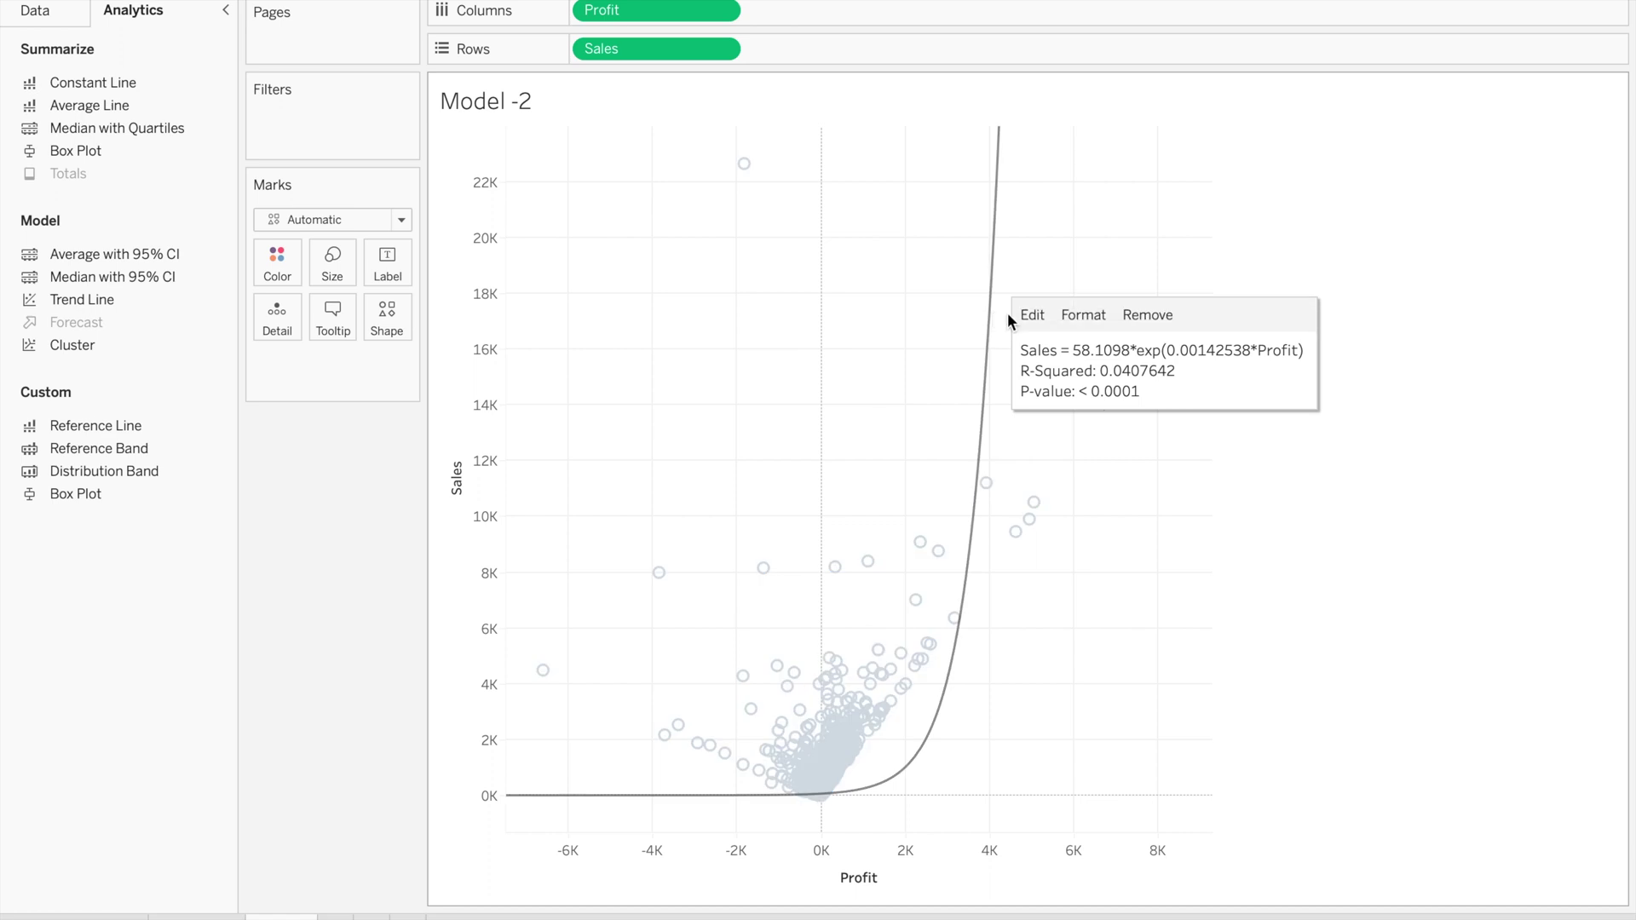
left_click(1029, 315)
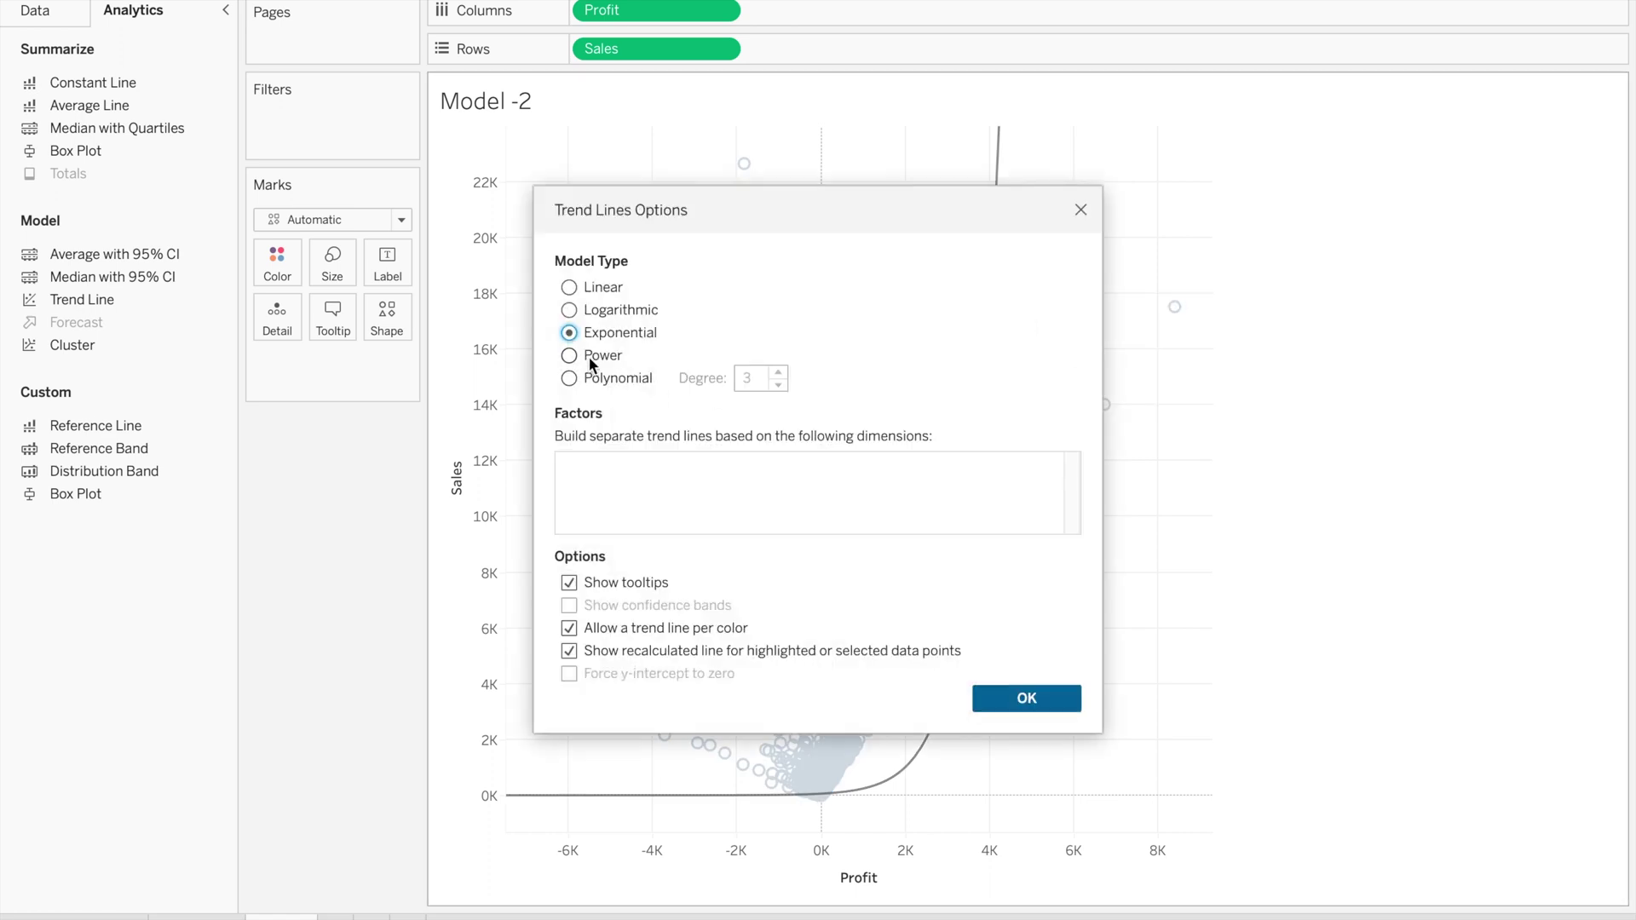
left_click(569, 356)
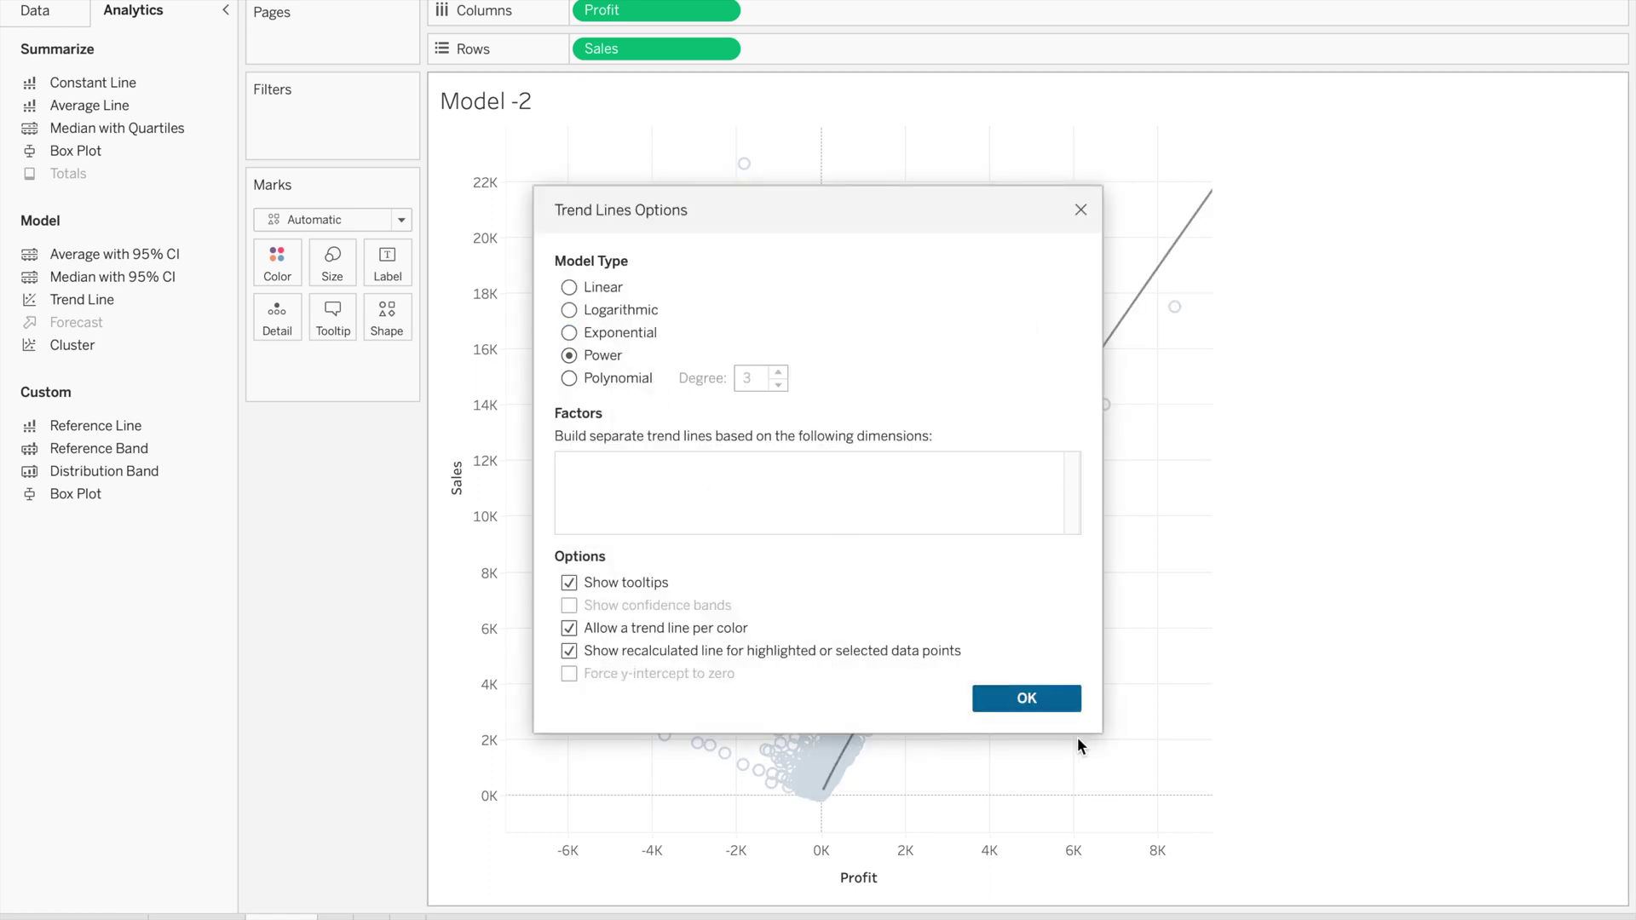
left_click(1027, 697)
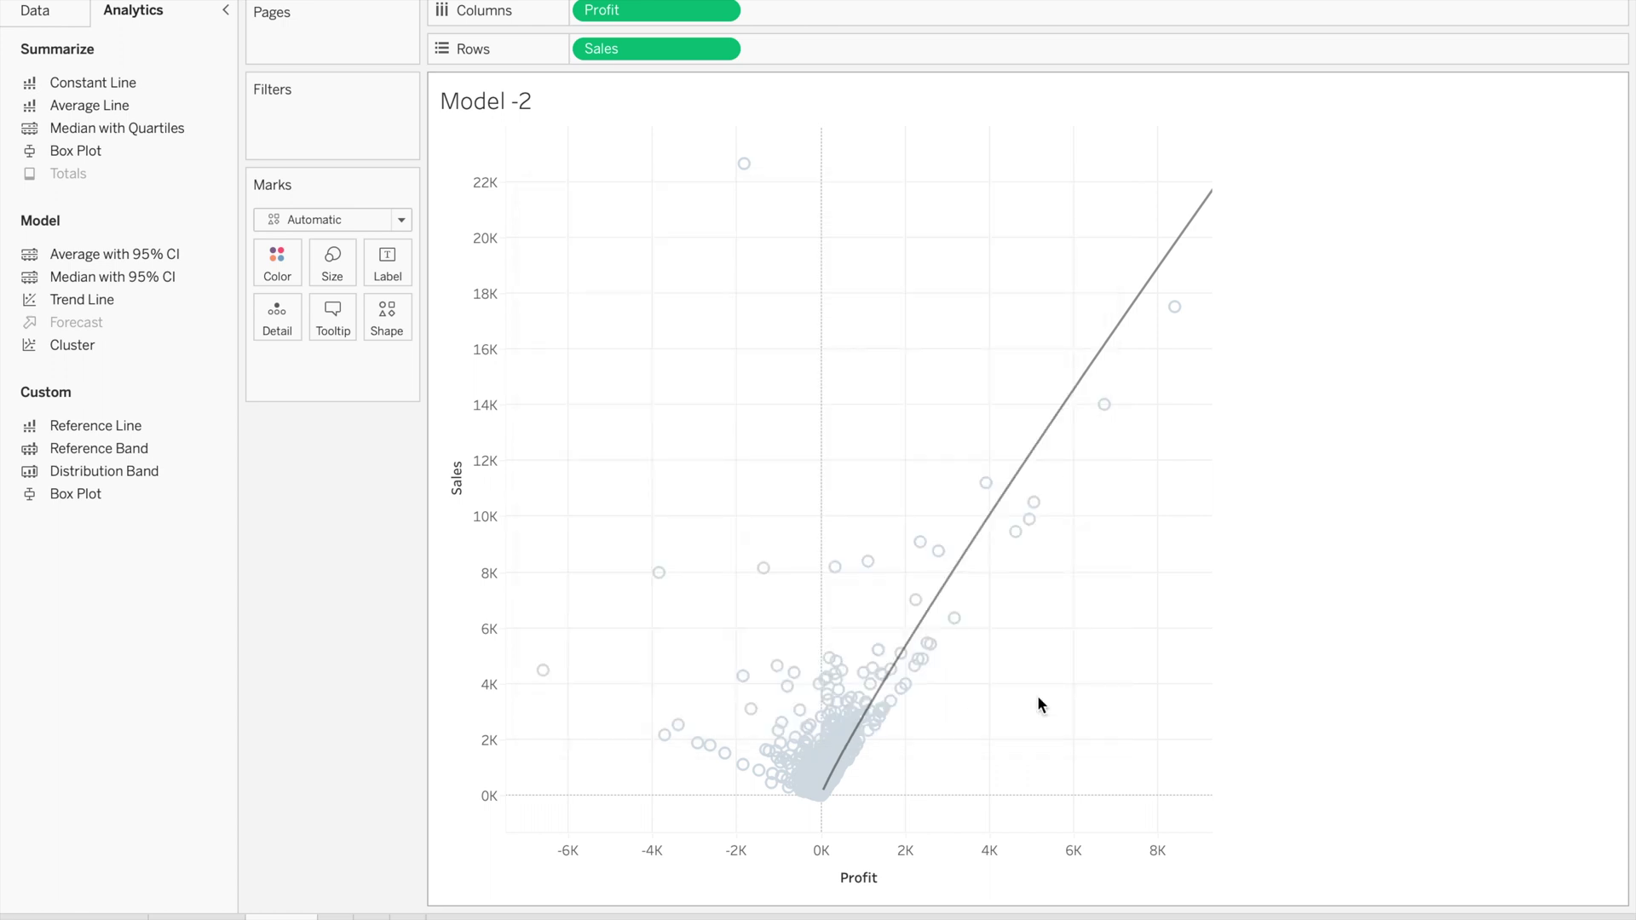
Change the trend line's model type to Polynomial and move the options dialog off the plotted curve.
mouse_move(1119, 337)
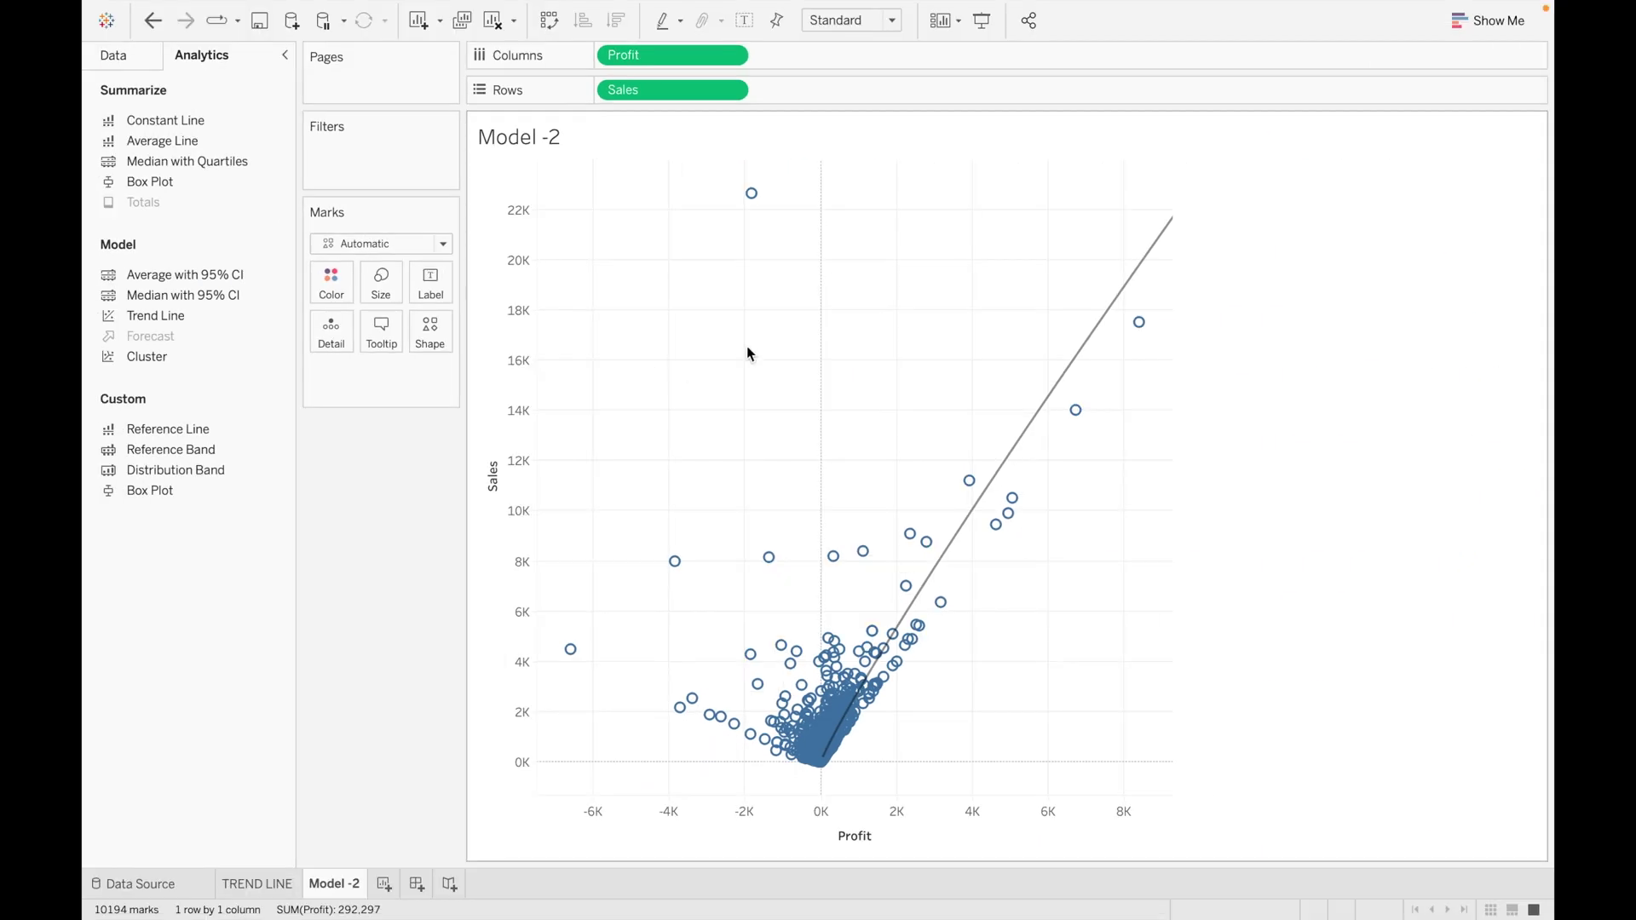
left_click(1074, 366)
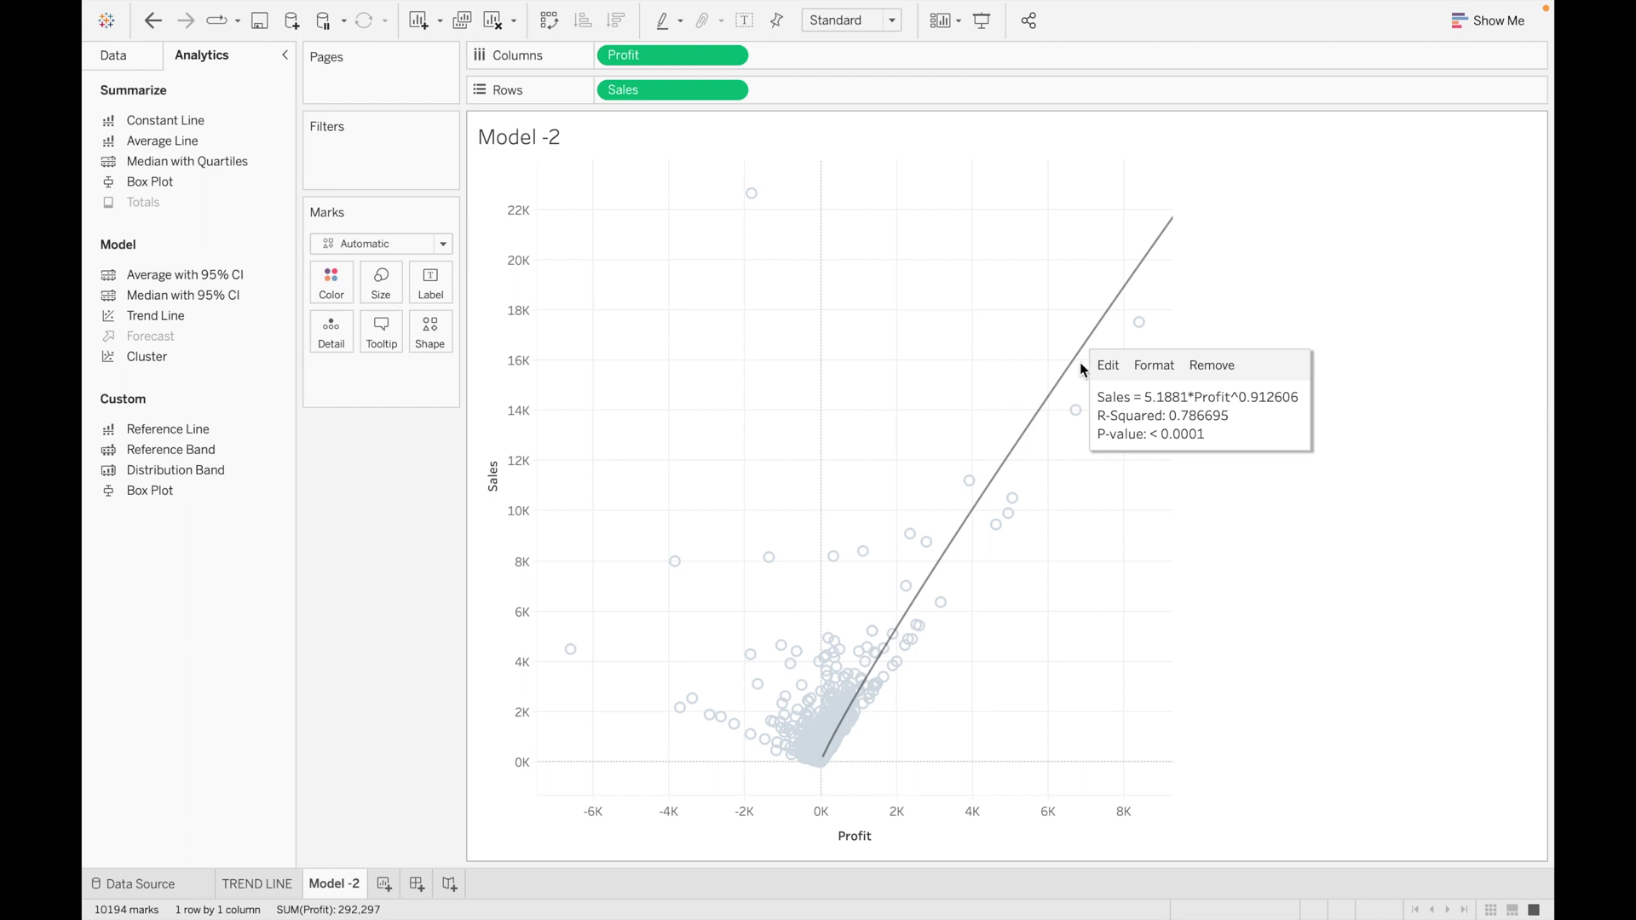
left_click(1103, 366)
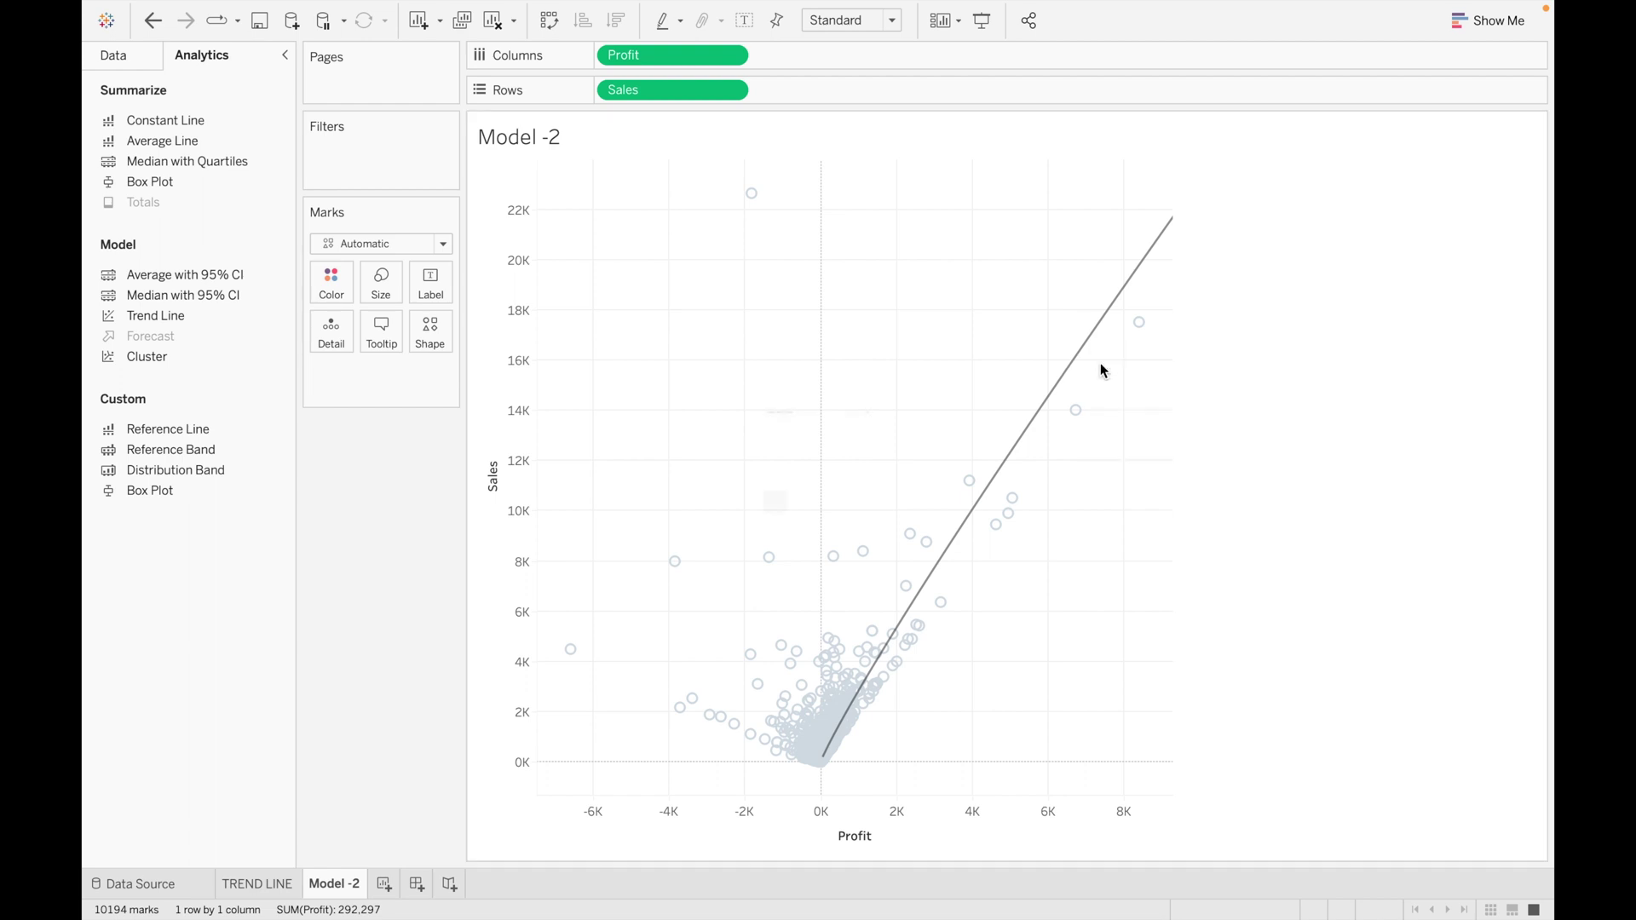
left_click(596, 385)
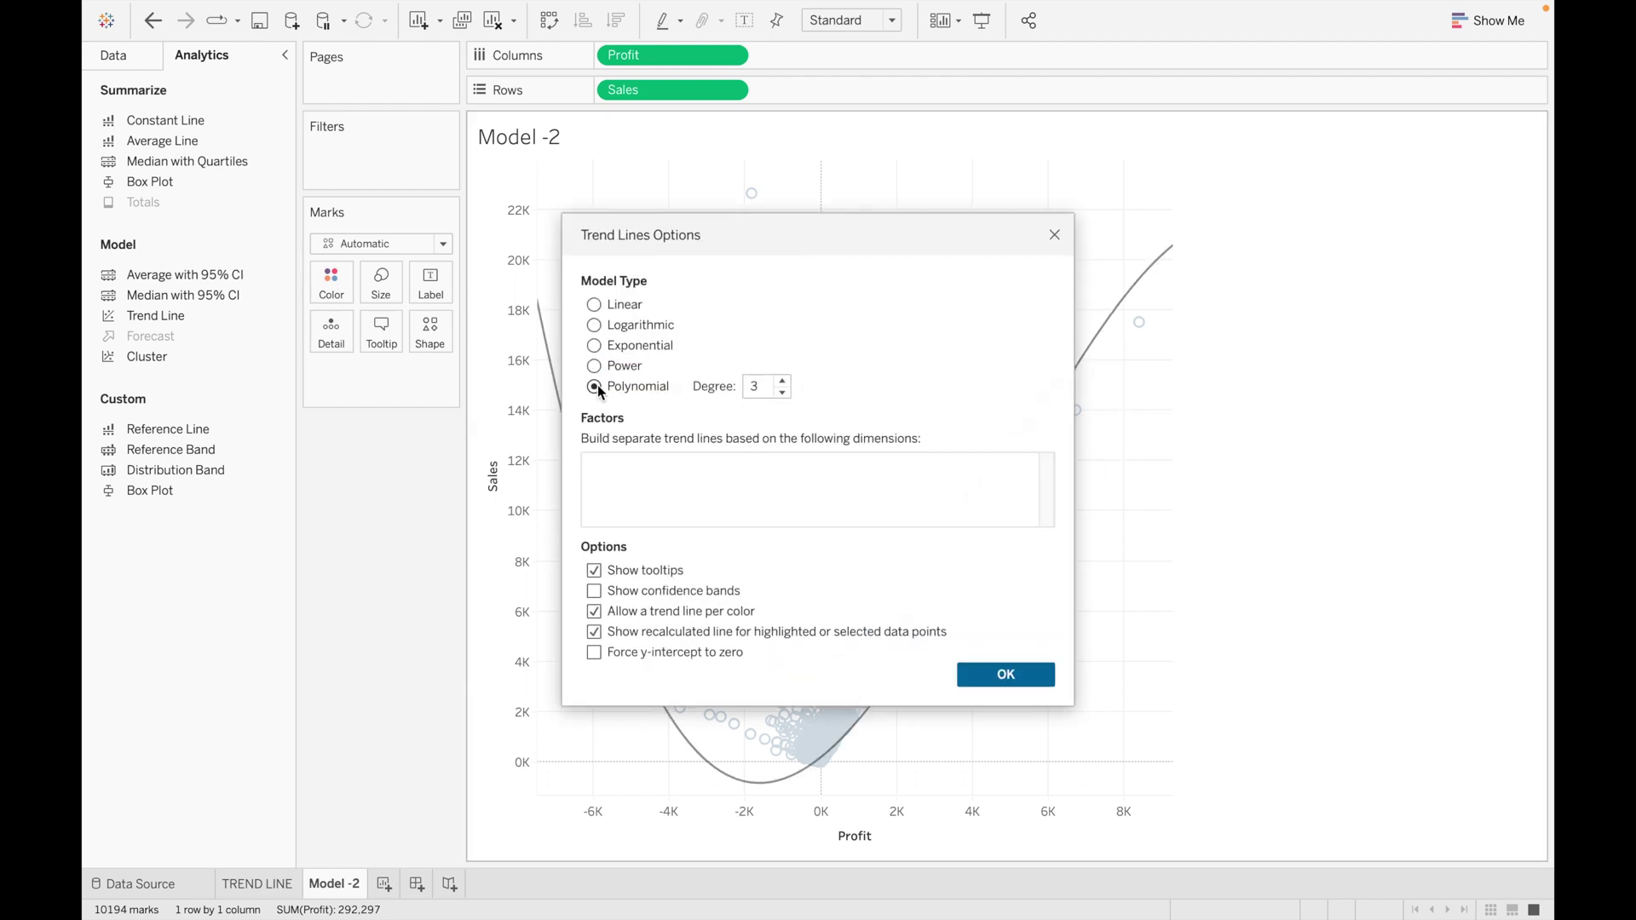
left_click_drag(857, 235, 1330, 460)
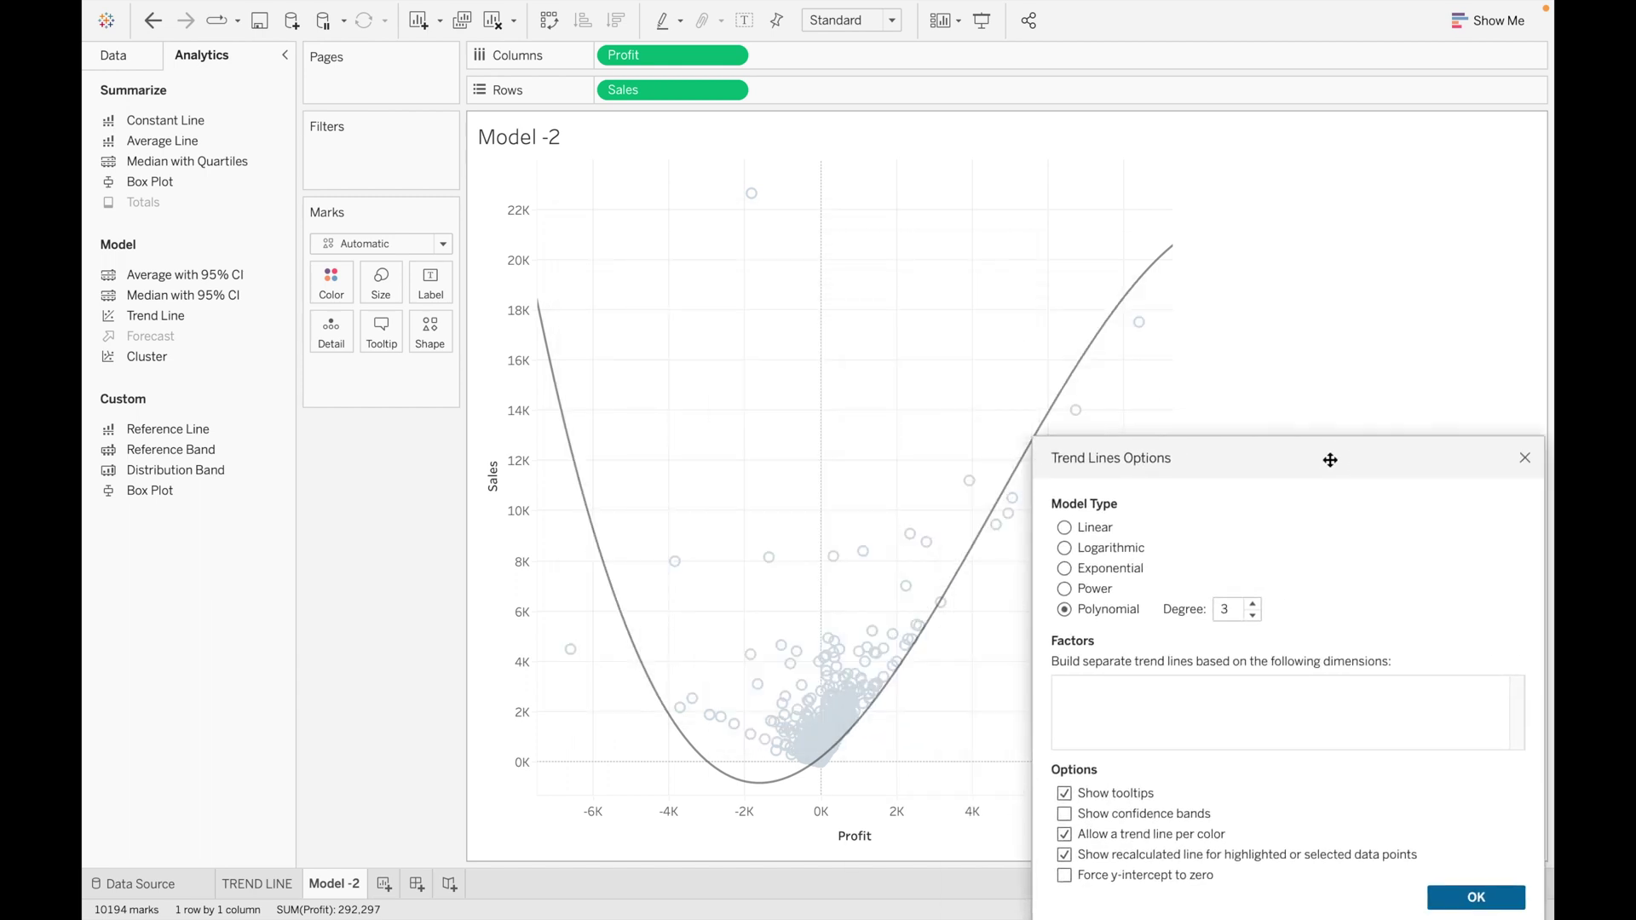
Raise the polynomial trend line's degree to 8 to preview a higher-order curve.
left_click(1254, 604)
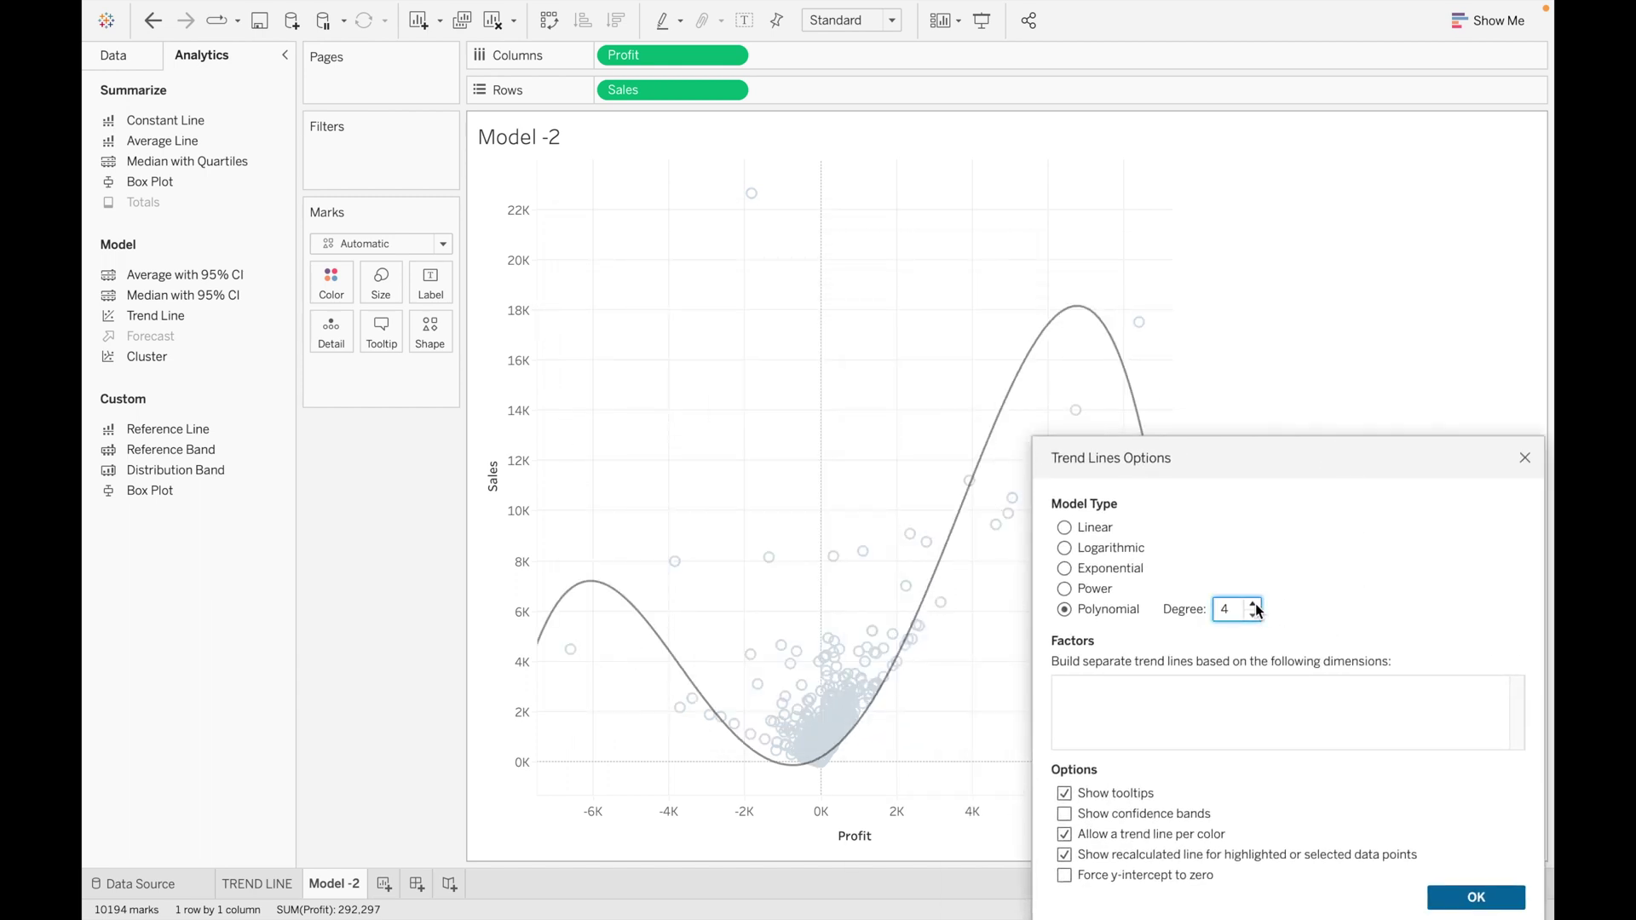
left_click(1254, 603)
left_click(1254, 603)
left_click(1254, 603)
left_click(1254, 603)
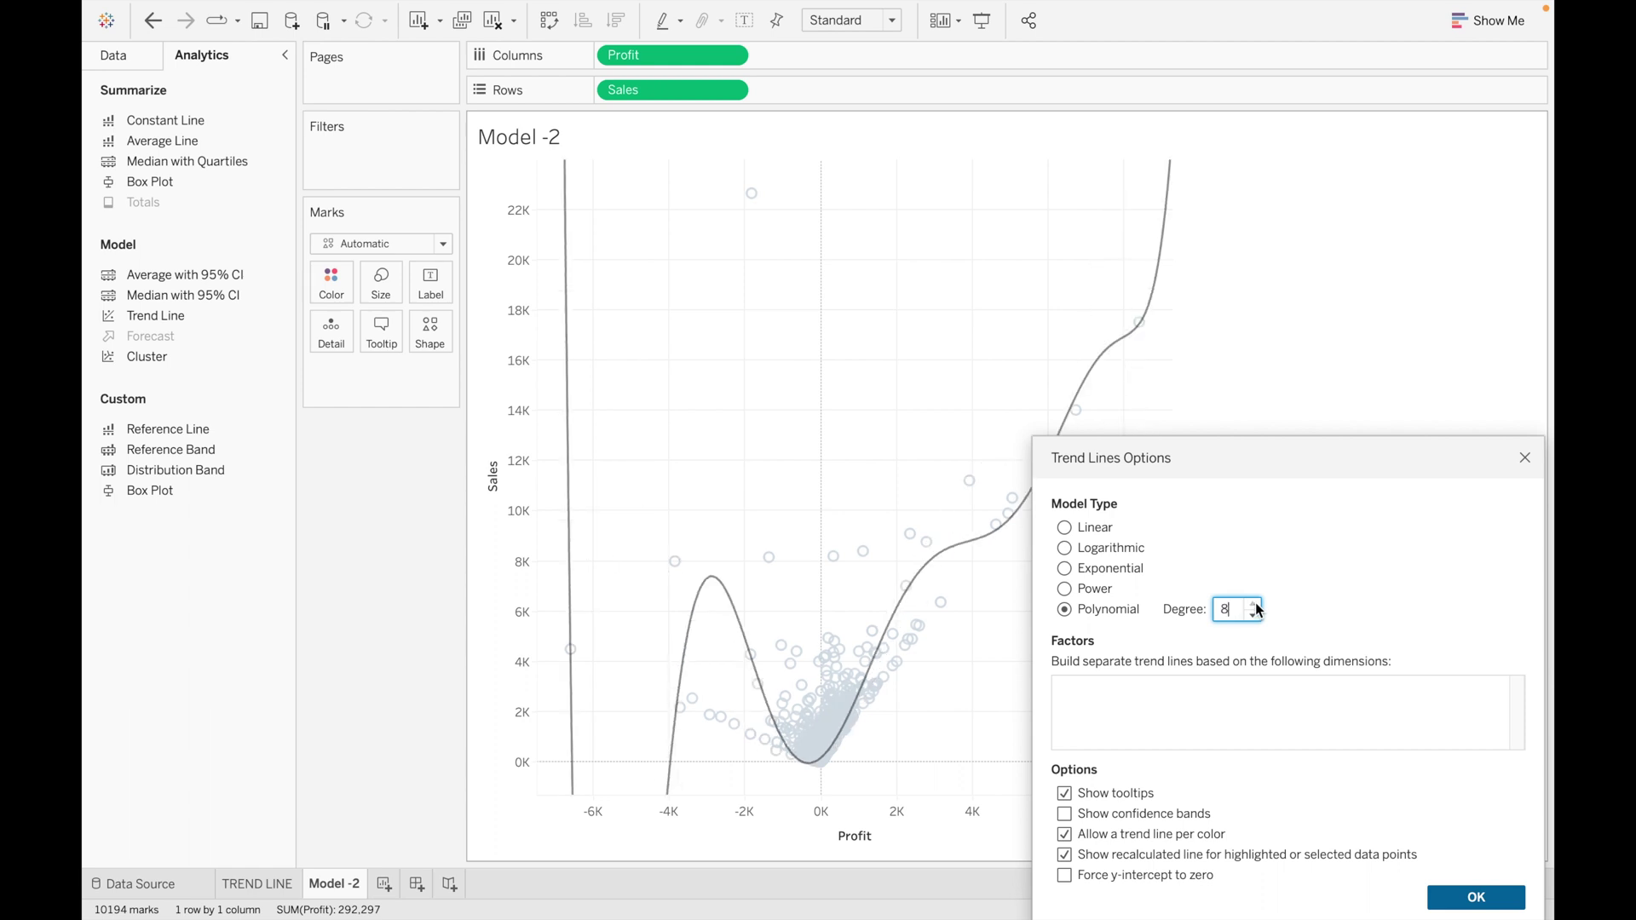
Set the polynomial trend line's degree to 4 and accept the trend line options.
left_click(1255, 615)
left_click(1256, 615)
left_click(1255, 615)
left_click(1256, 615)
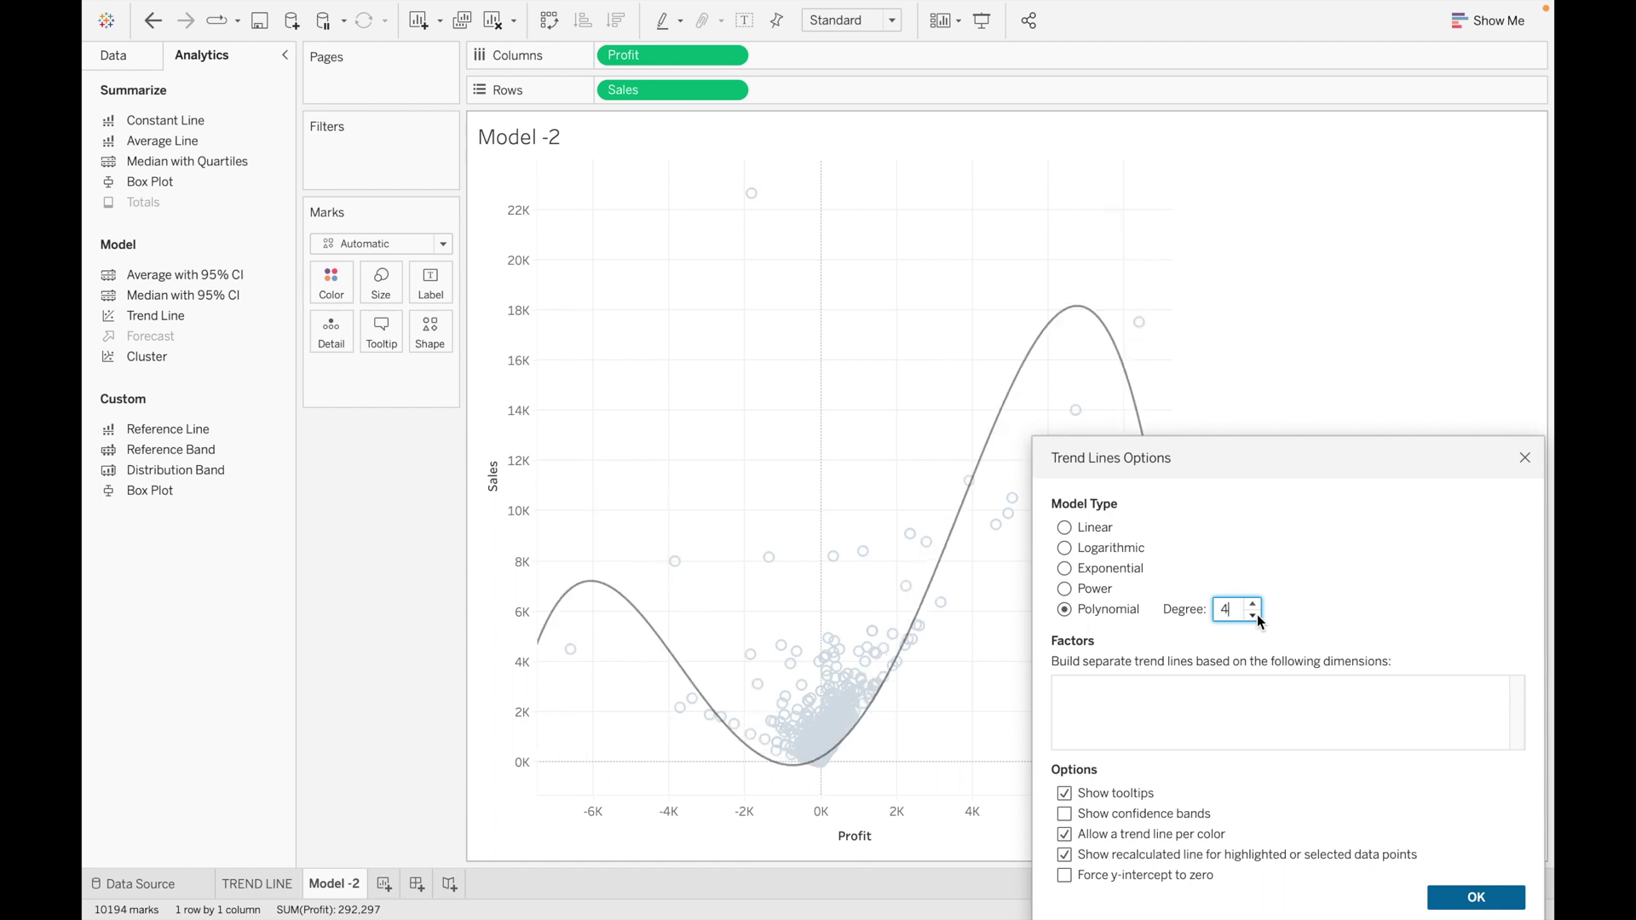
left_click(1476, 897)
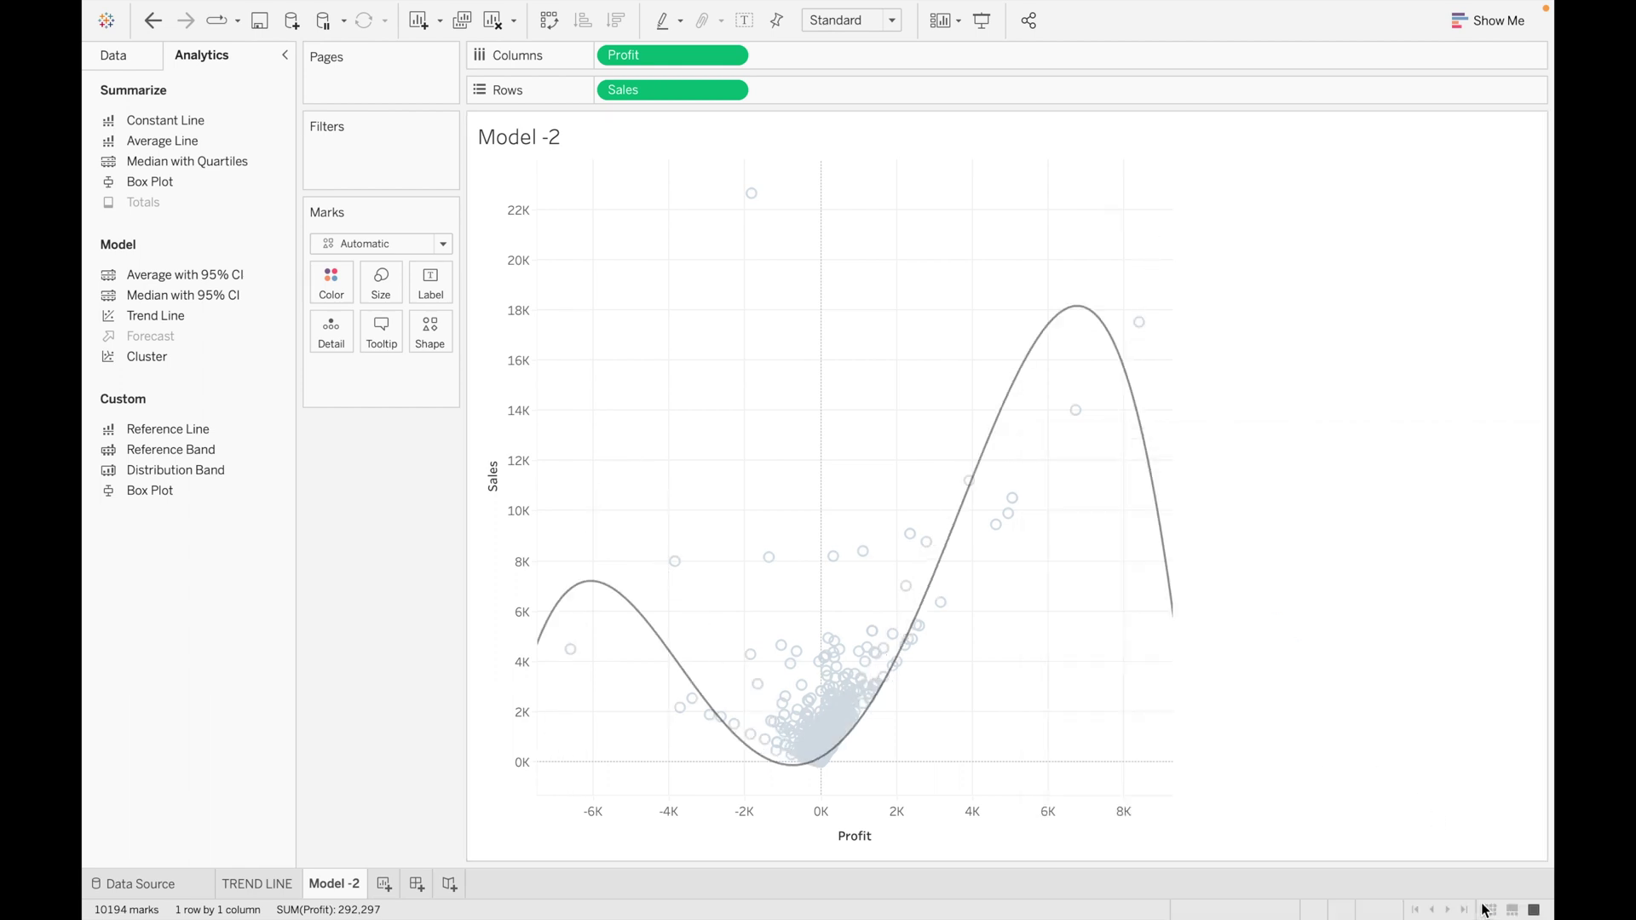